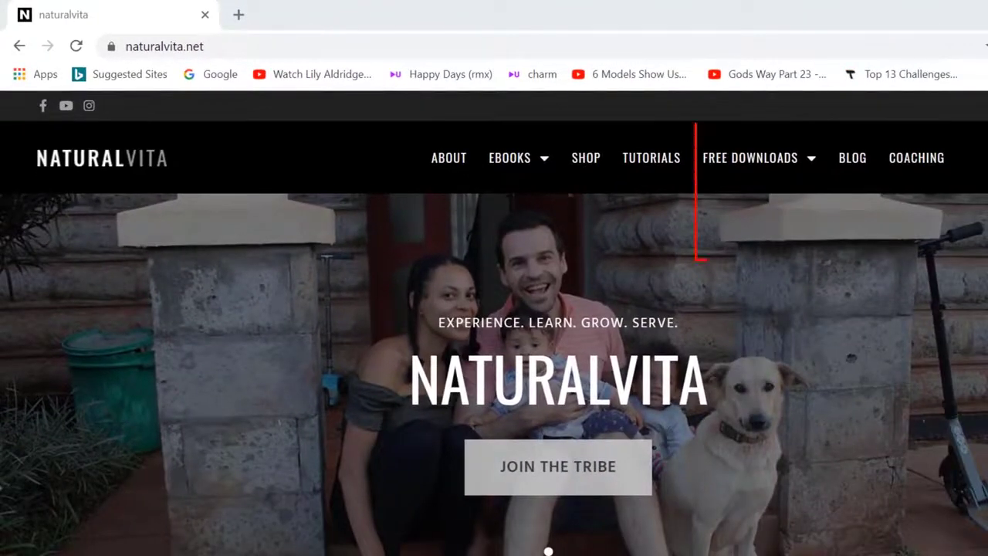
Open the Windows Movie Maker free download from naturalvita.net and launch the Movie Maker app from the desktop search results
mouse_move(770, 165)
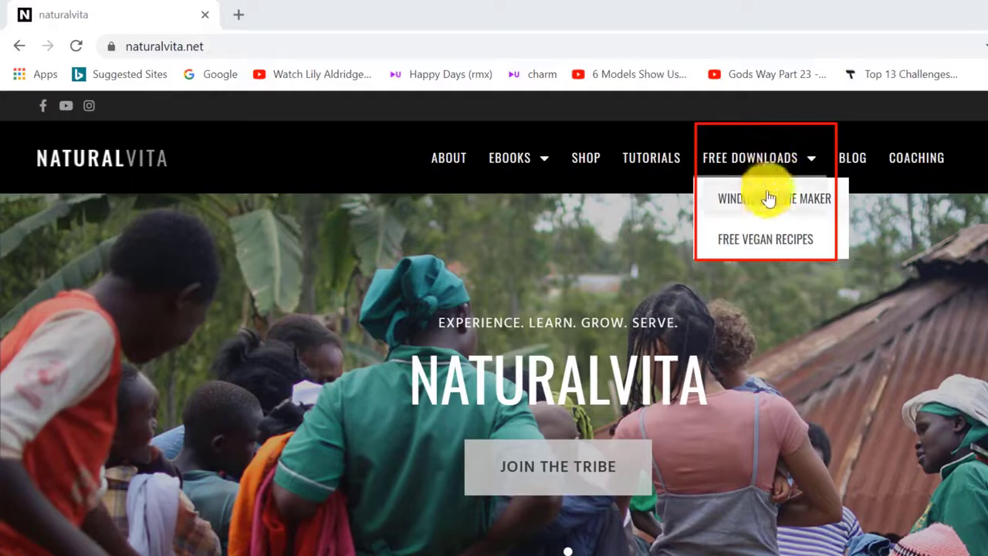
click(768, 203)
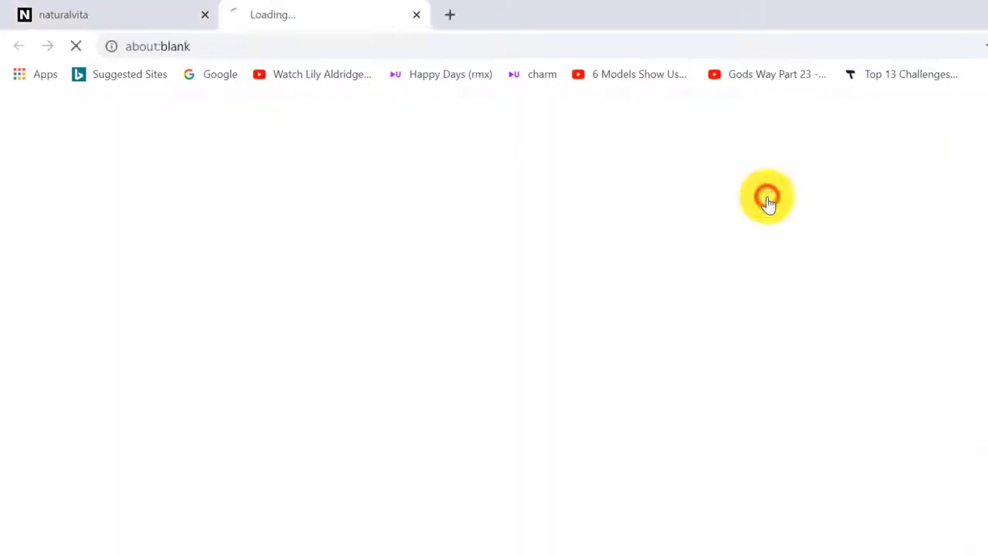
click(828, 272)
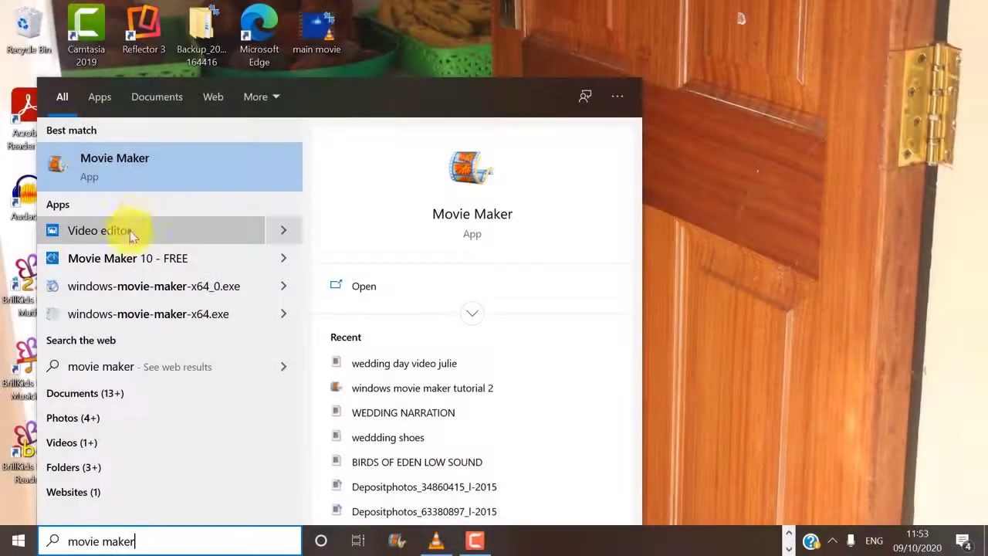
click(126, 174)
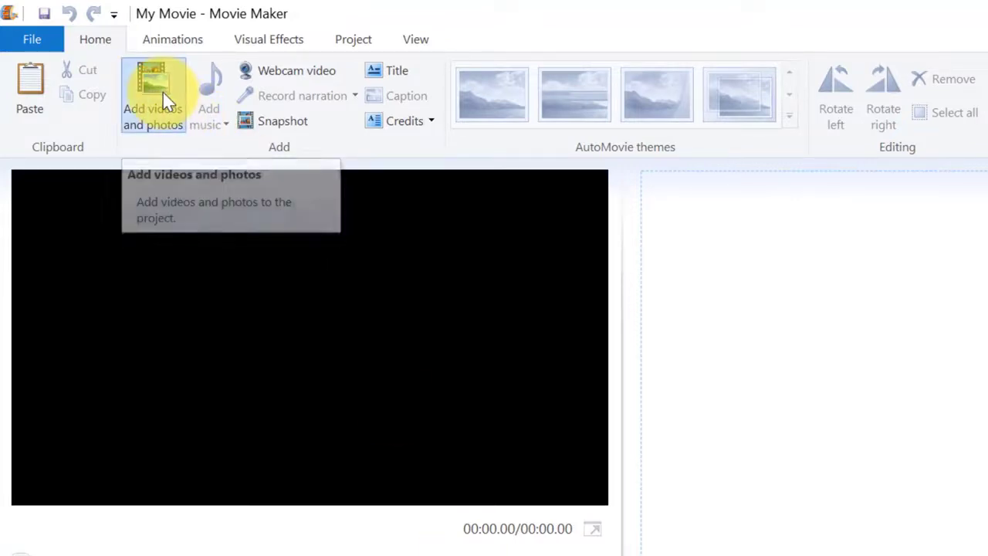
Select all photos and videos in the wedding folder and add them to the project
click(162, 91)
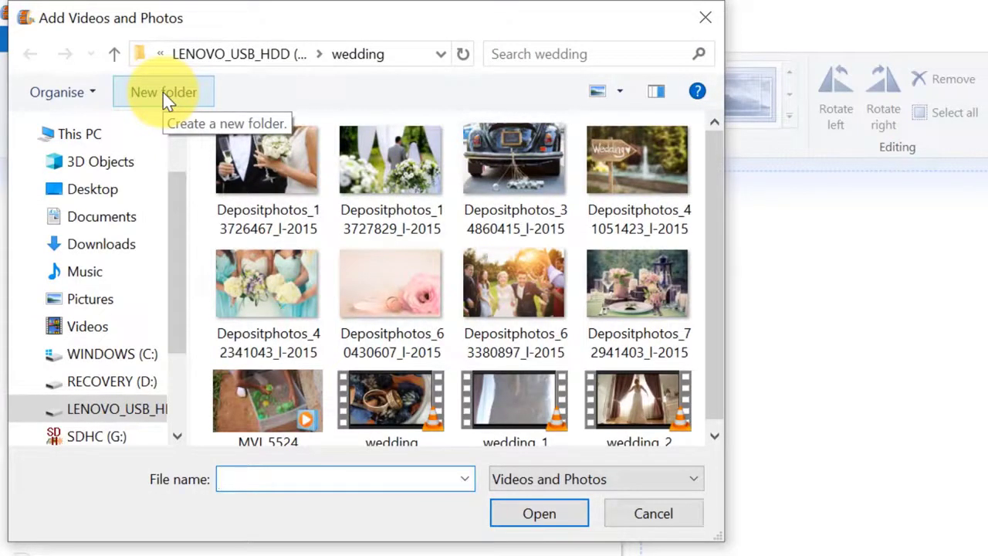
click(282, 191)
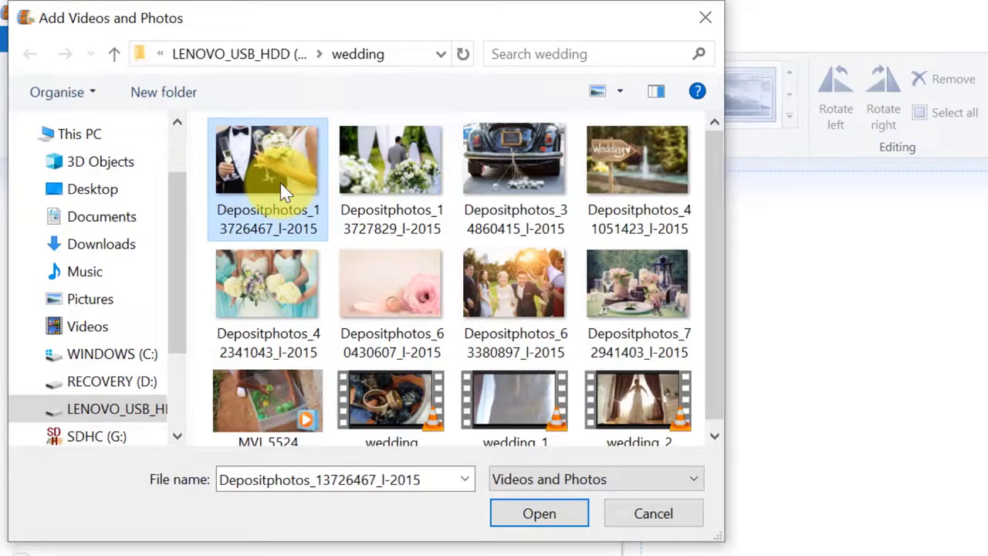
key(ctrl)
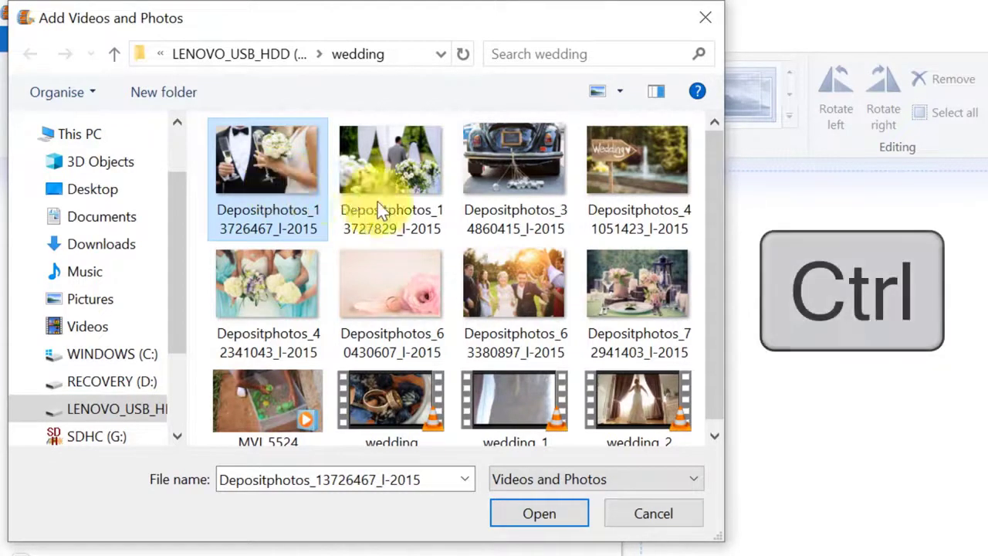
ctrl+click(407, 207)
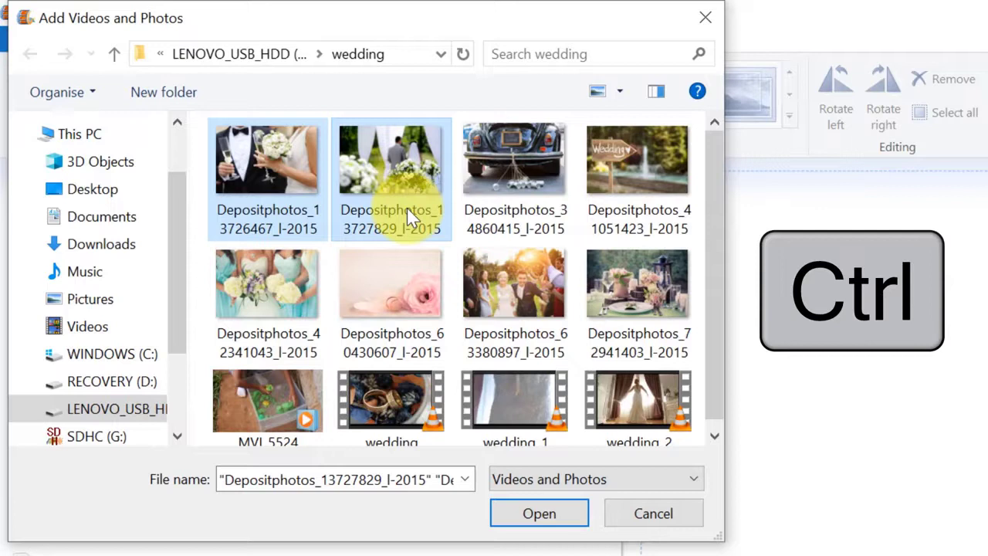
ctrl+click(511, 200)
ctrl+click(616, 197)
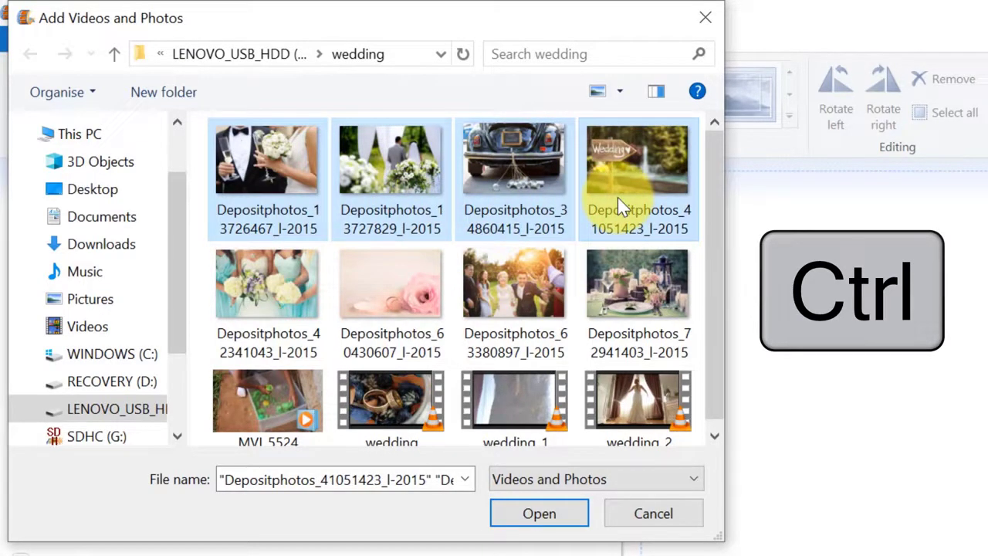
key(ctrl+a)
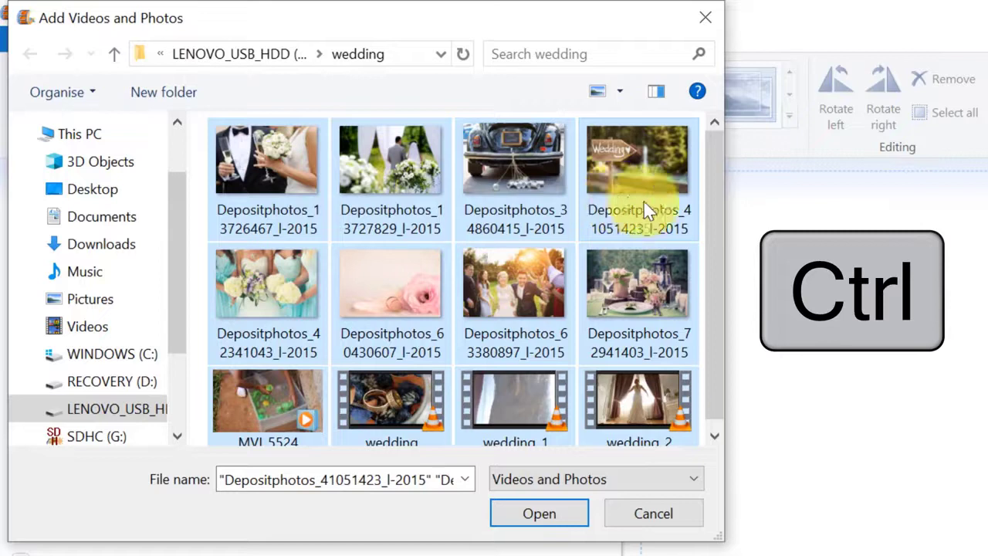
drag(713, 229, 710, 186)
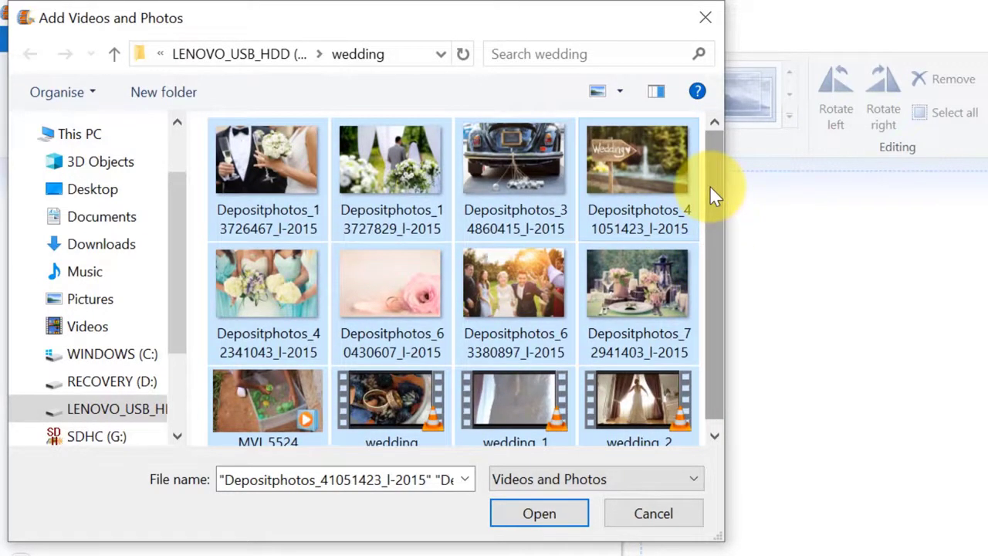
click(540, 514)
click(540, 515)
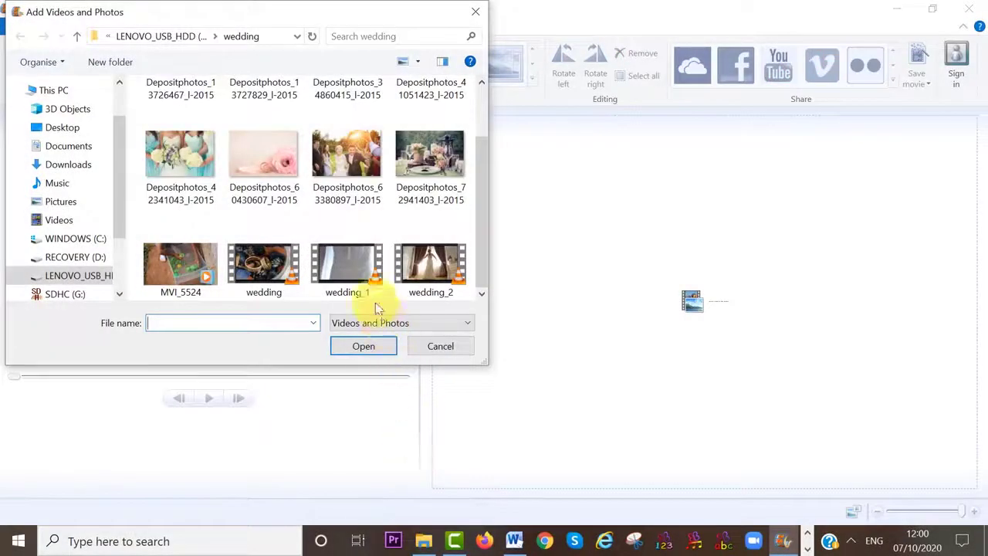
Add the wedding_1 video to the project, followed by the Depositphotos_41051423_l-2015 photo of the wedding sign
click(351, 256)
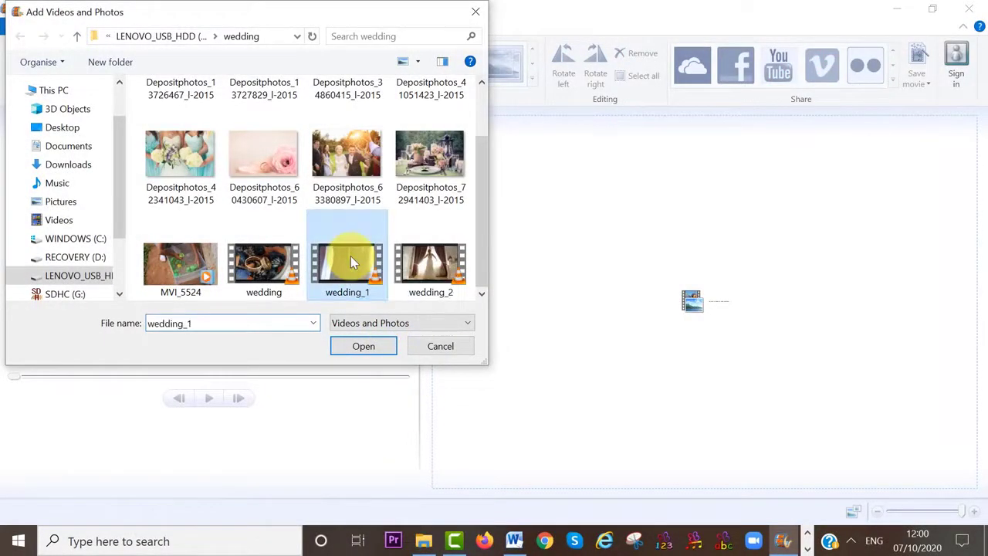
click(344, 347)
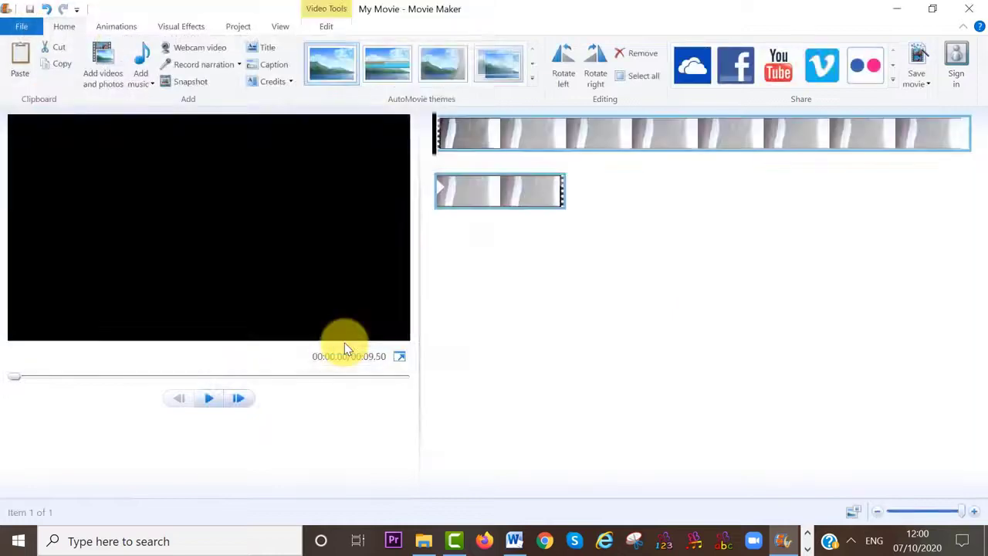
click(102, 63)
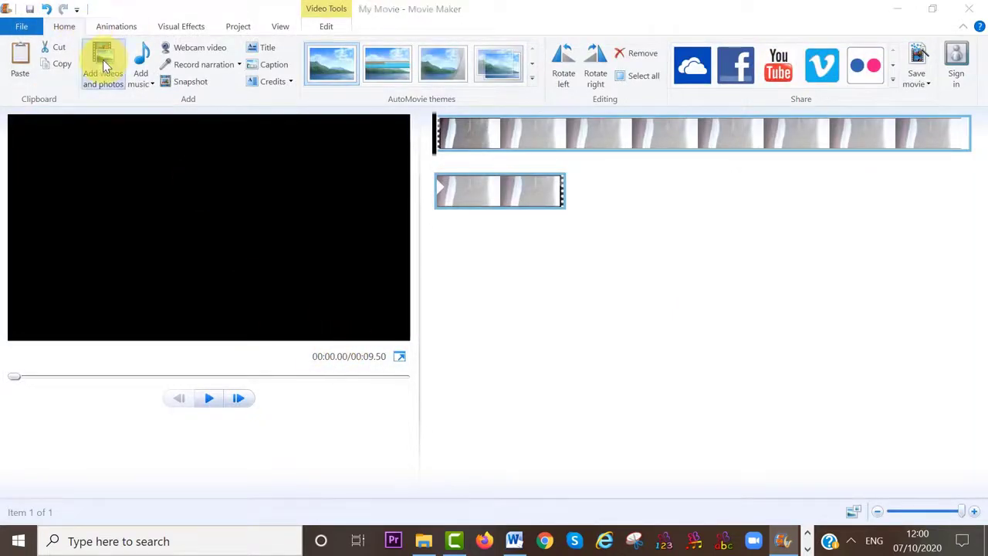
drag(485, 178, 477, 147)
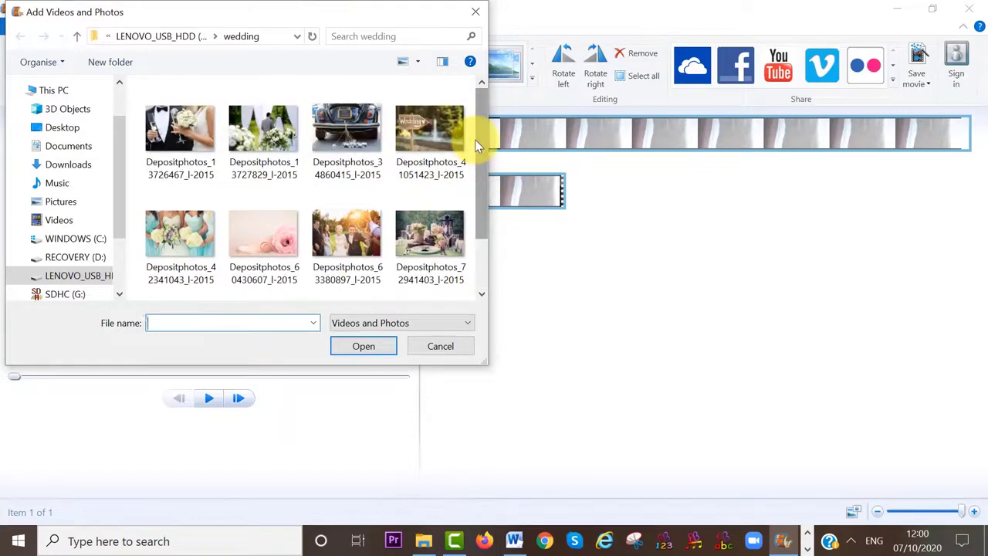
click(431, 133)
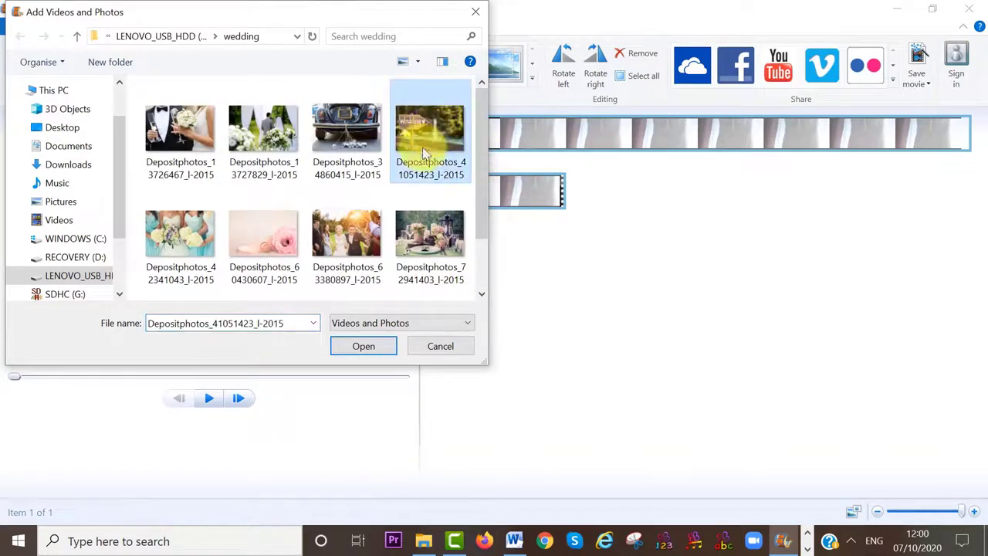
click(364, 346)
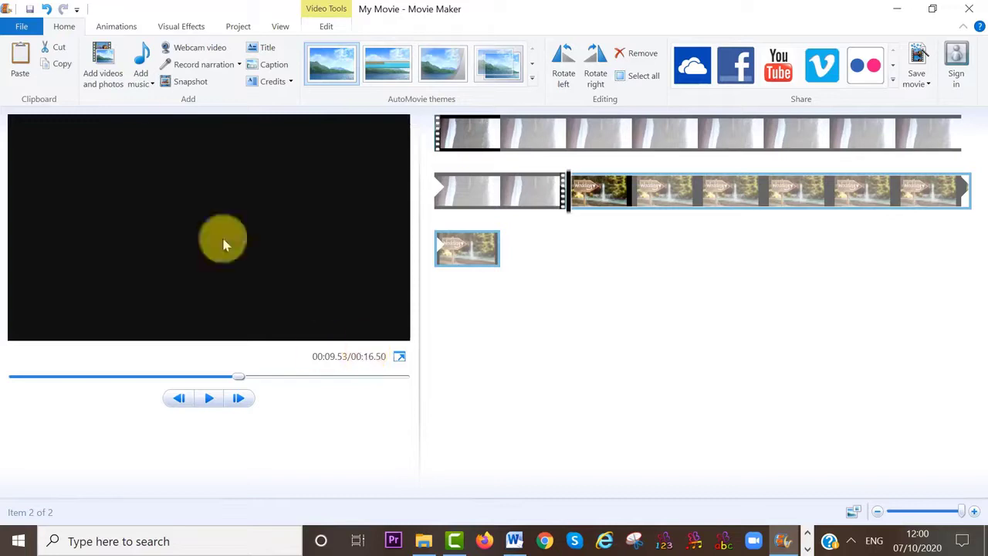
click(100, 71)
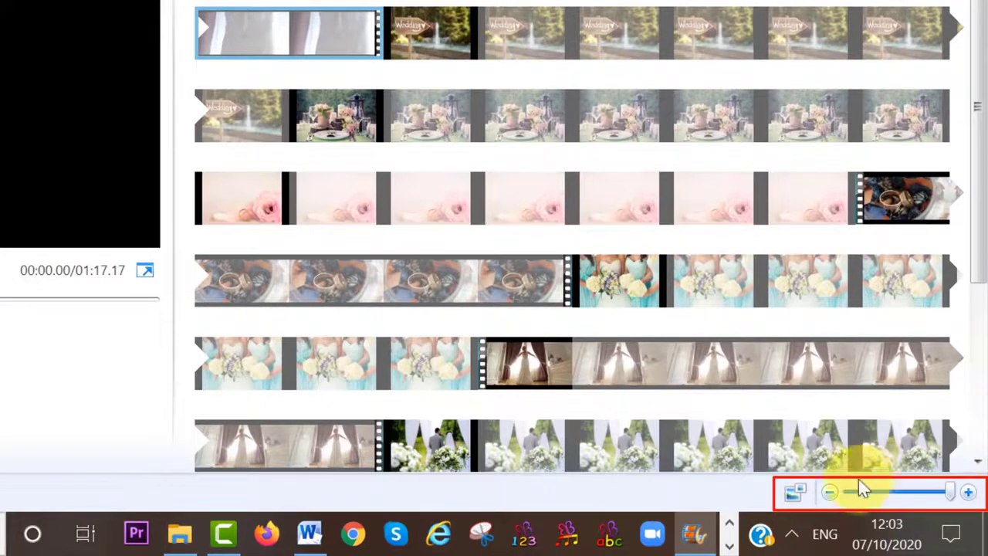
Switch the storyboard thumbnails to small icons and return them to medium icons
click(796, 493)
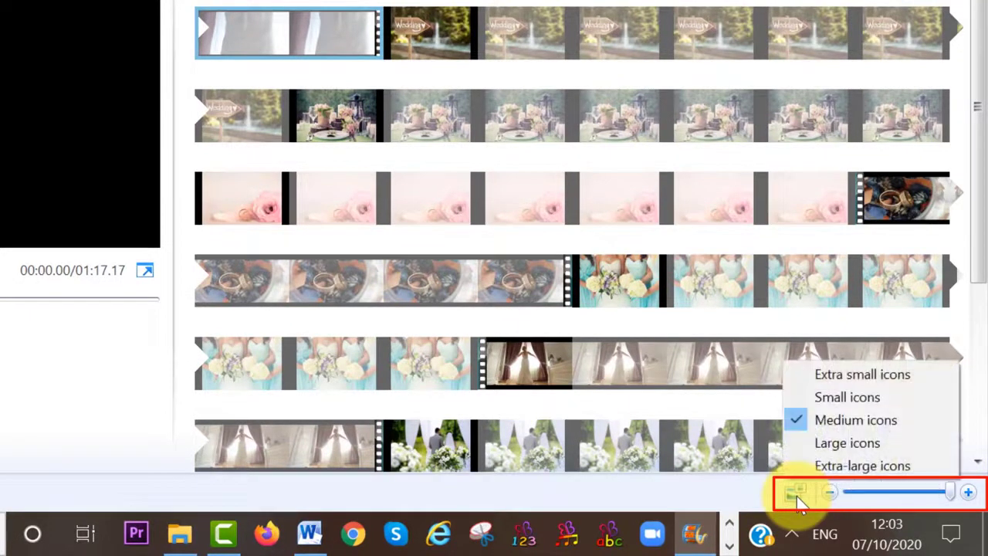
click(842, 395)
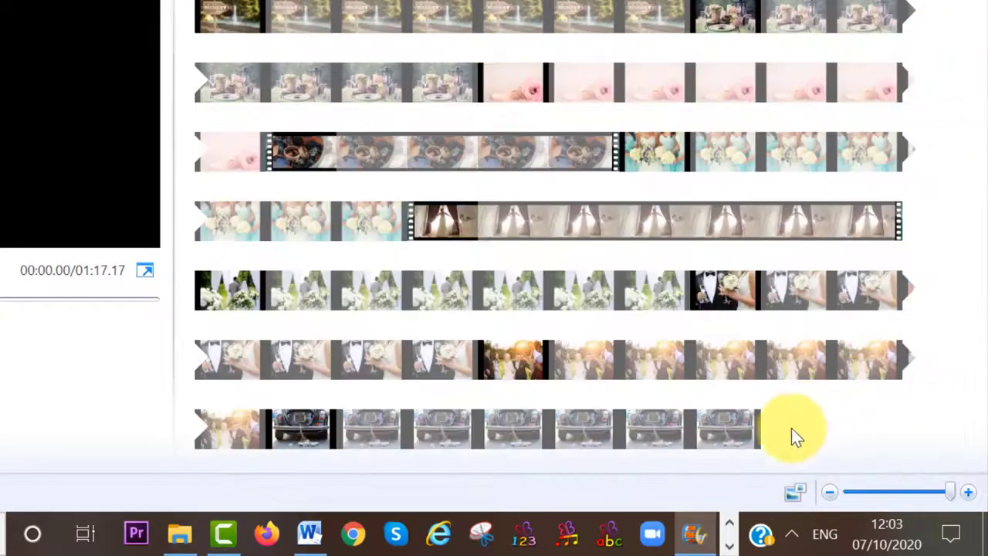
click(790, 497)
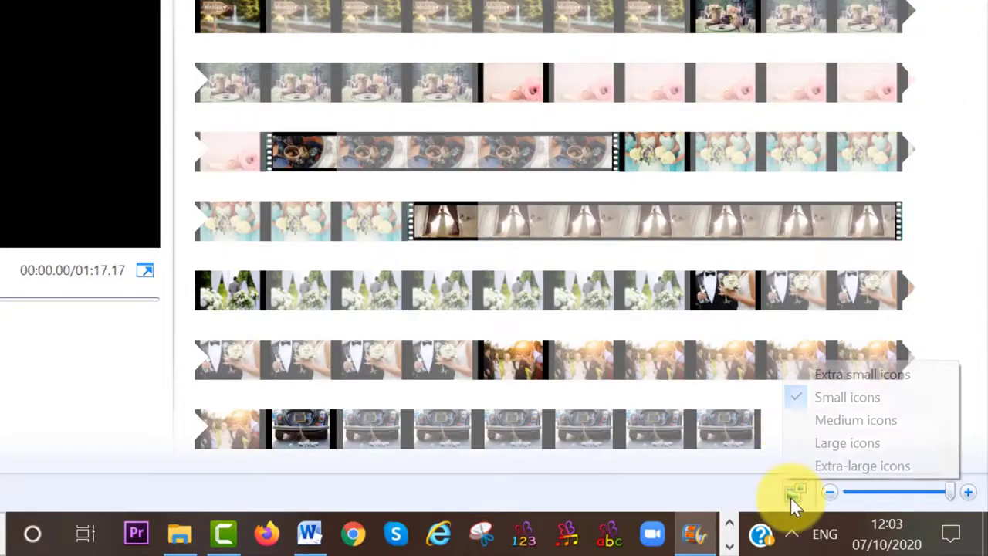
click(847, 425)
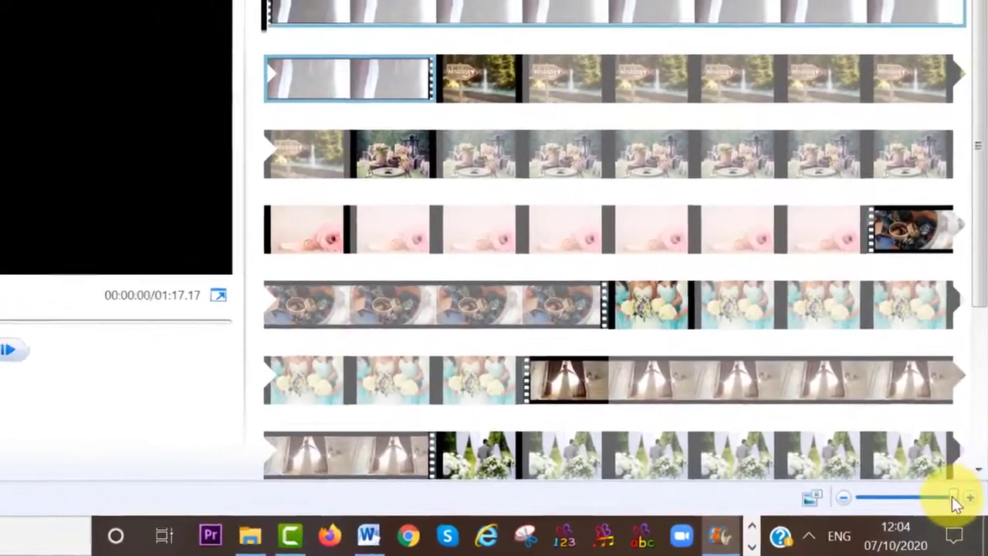
Zoom the storyboard's time scale out to one thumbnail per clip and restore the full zoom with medium icons
drag(951, 492, 881, 509)
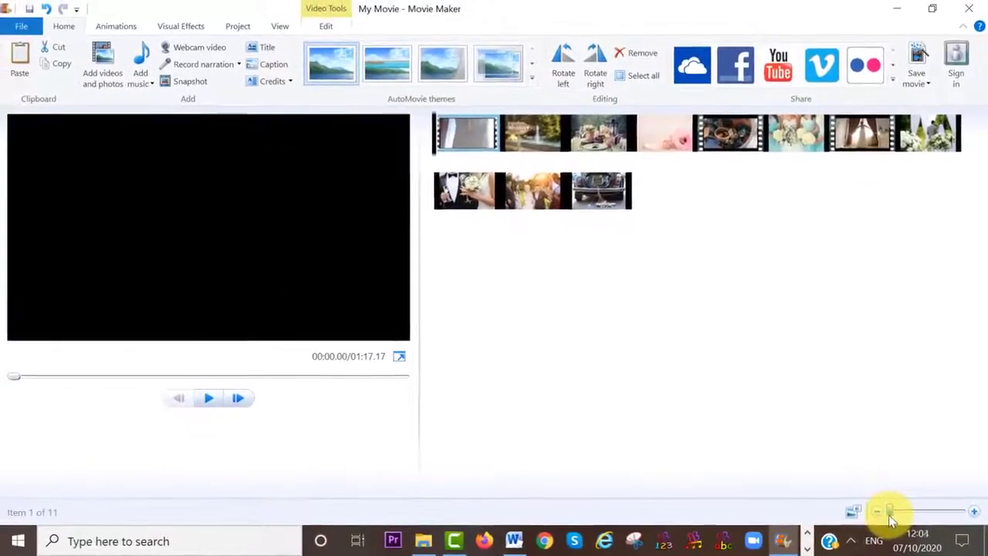
click(850, 510)
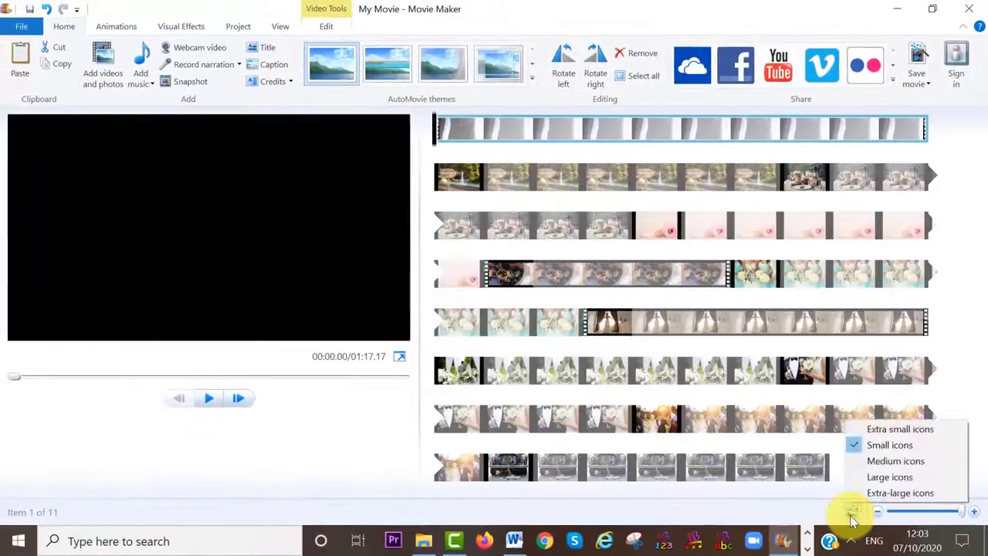
click(893, 462)
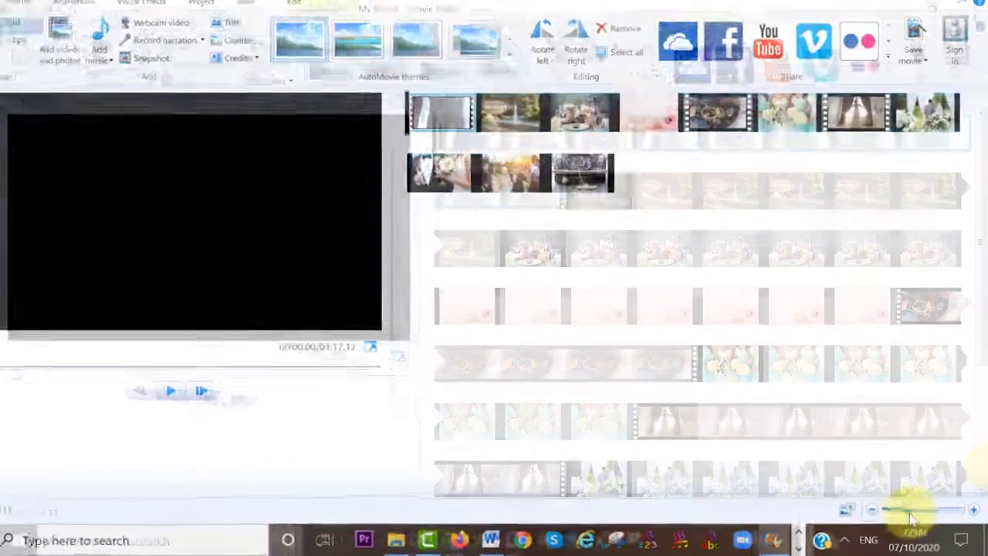
drag(918, 513, 954, 501)
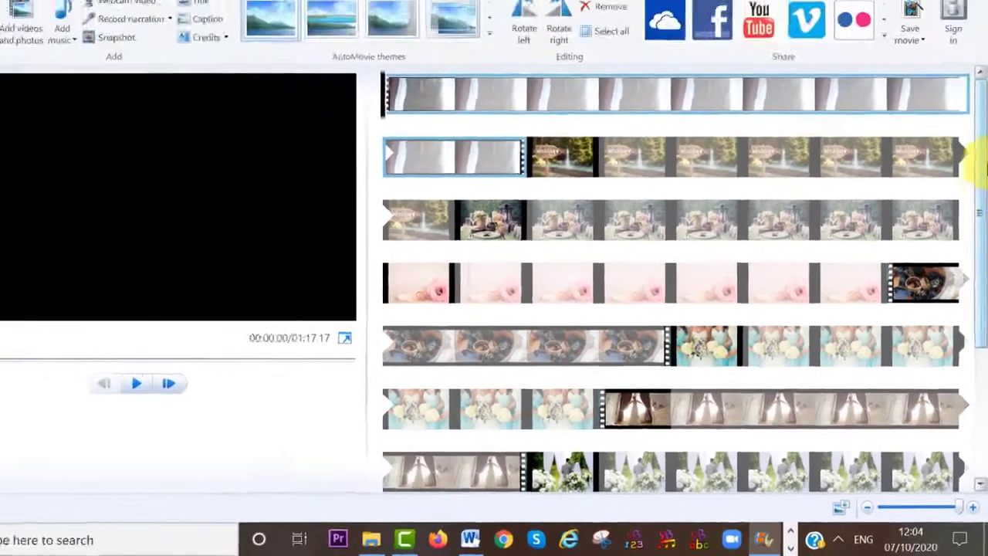
drag(984, 92, 987, 246)
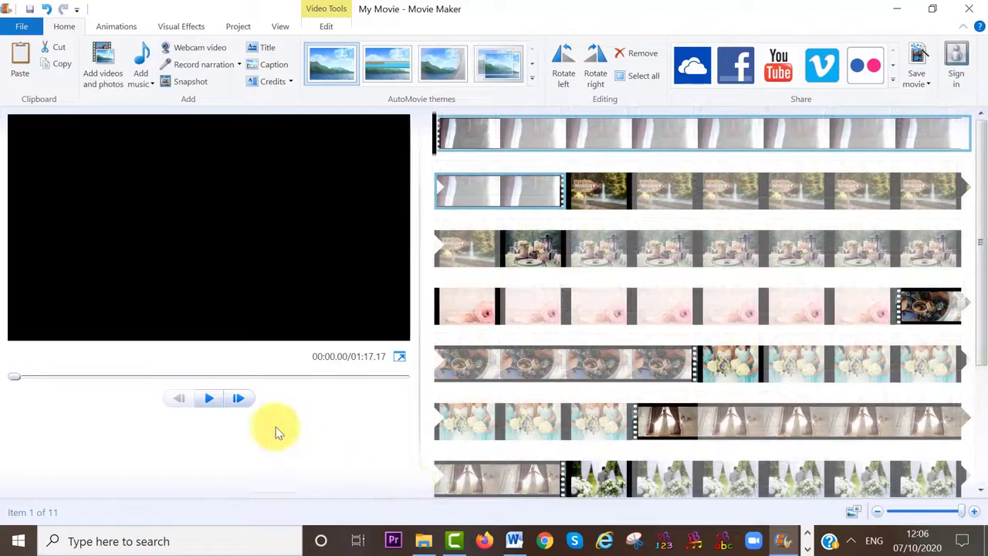
Split the wedding_1 video at 00:05.30
click(208, 400)
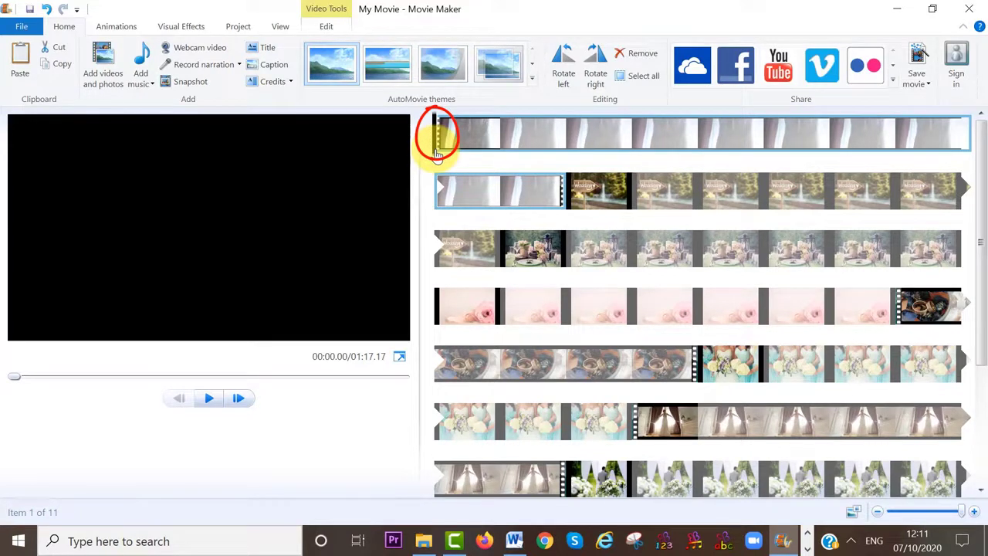
drag(437, 153, 795, 154)
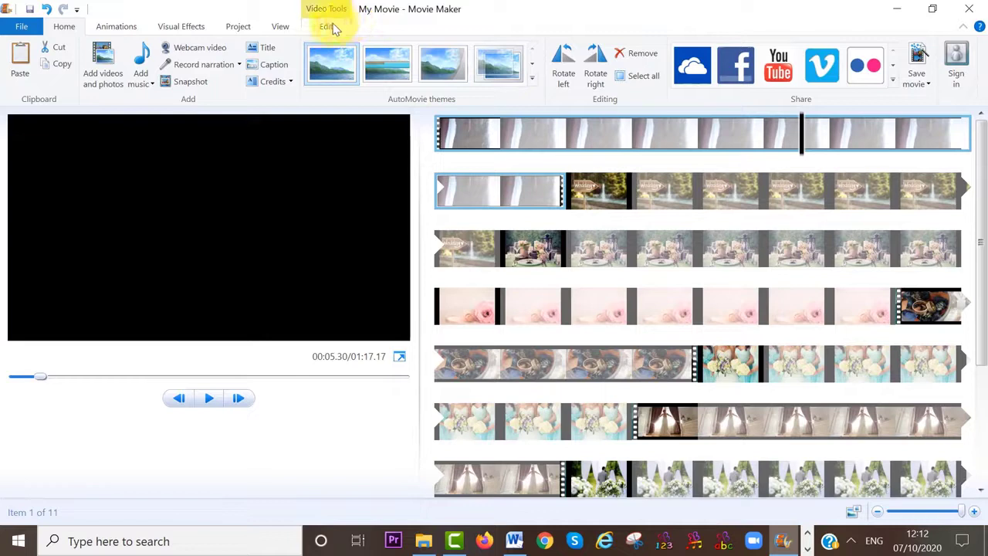
click(328, 27)
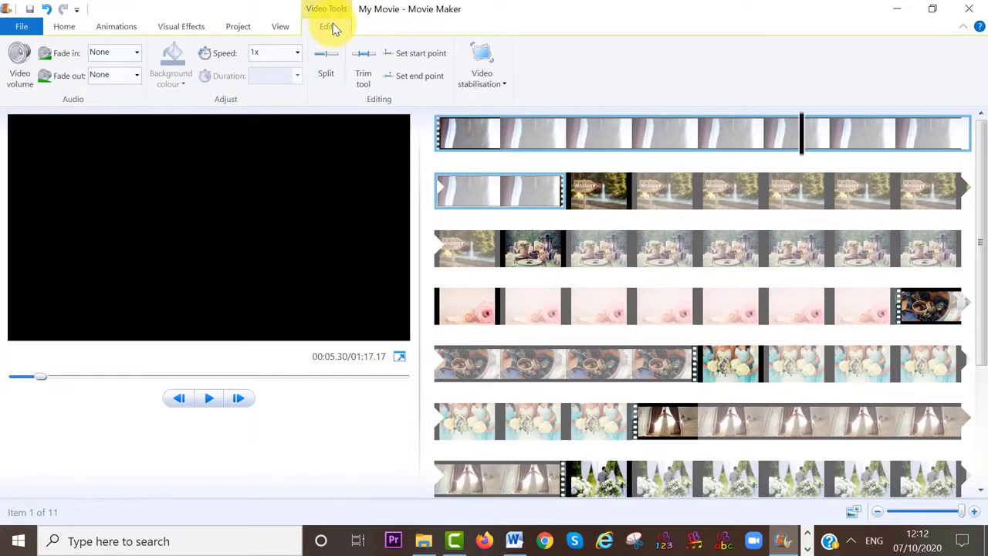
click(328, 71)
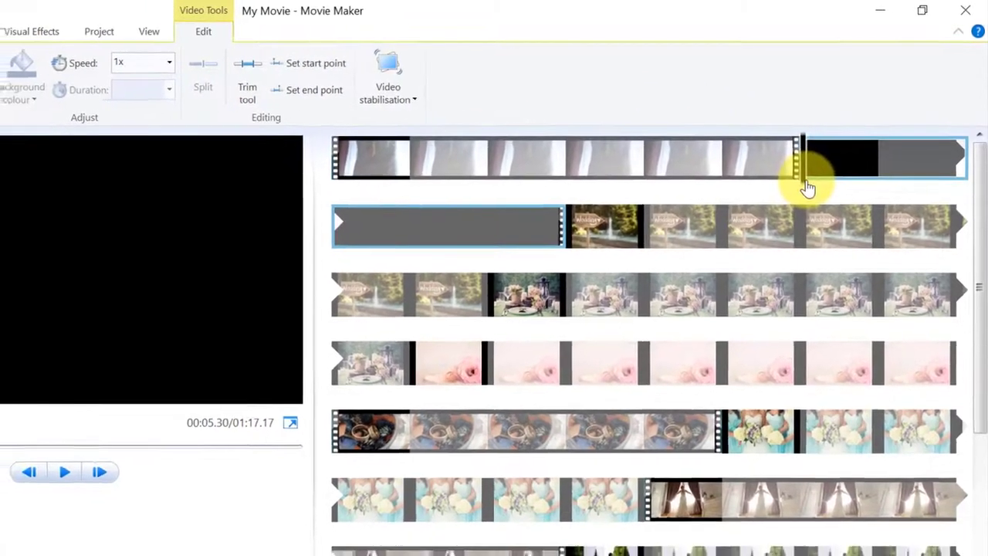
Split the remaining part of the wedding_1 video at 00:07.30
drag(802, 192, 851, 195)
drag(875, 161, 460, 217)
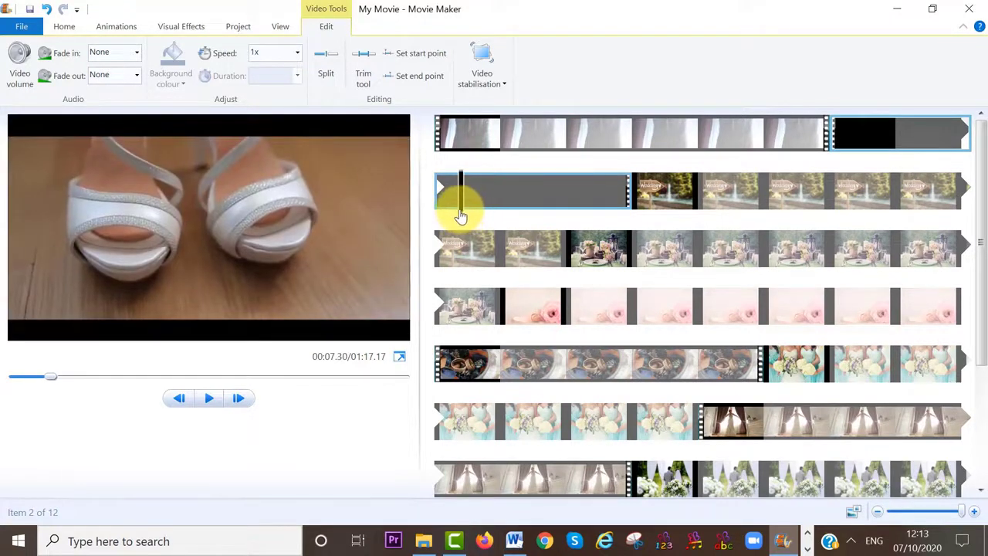
click(334, 83)
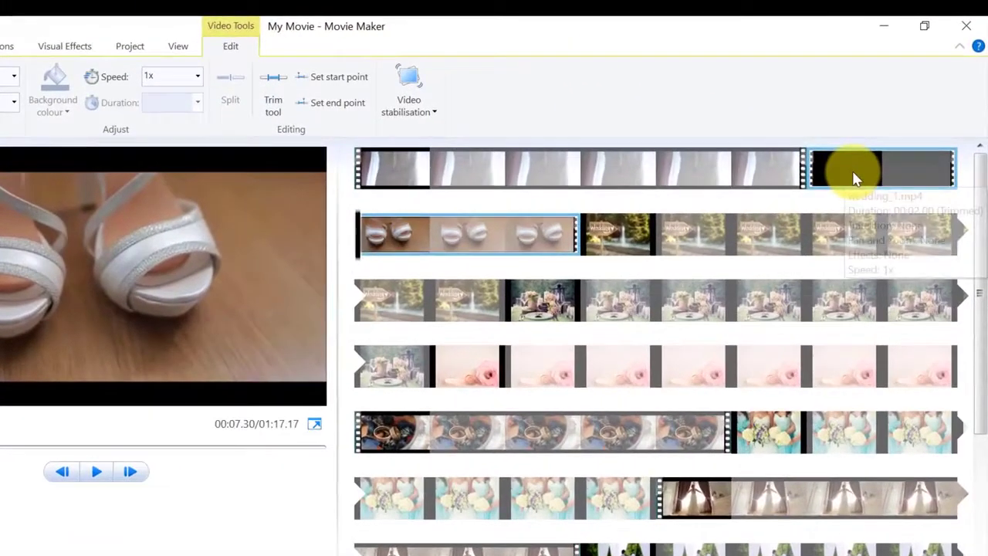
Delete the two-second black section of wedding_1 between the two splits and undo the deletion
click(869, 138)
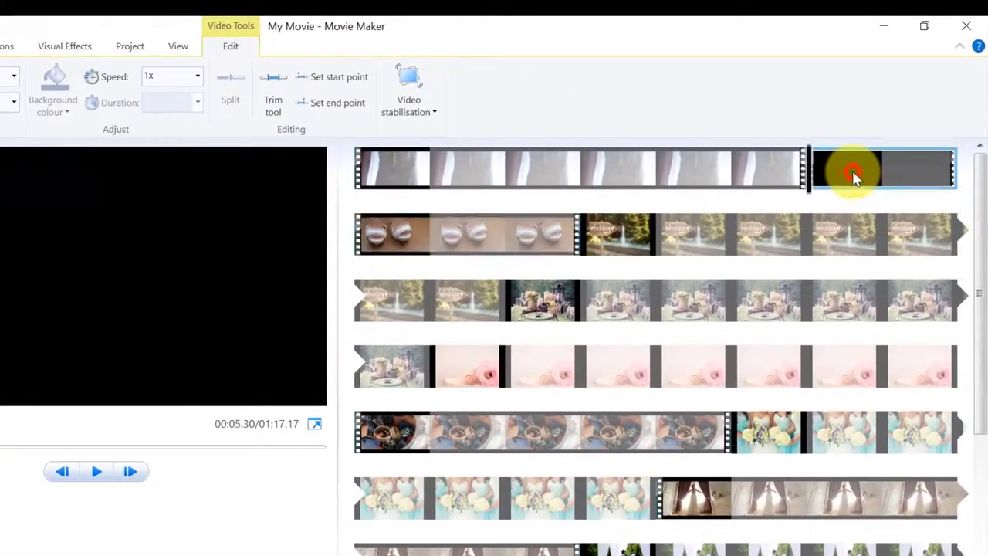
click(96, 471)
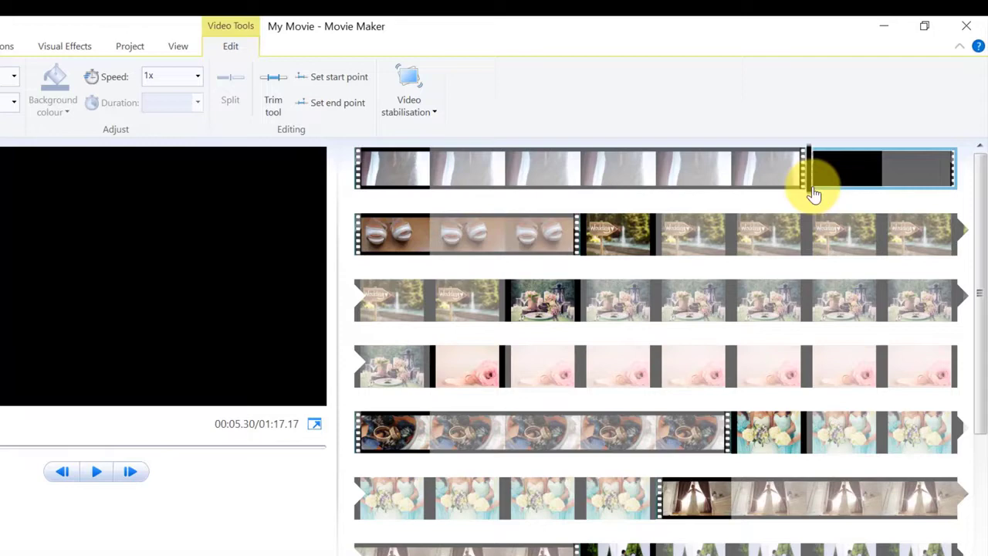
mouse_move(812, 191)
mouse_down()
mouse_move(953, 205)
mouse_move(818, 200)
mouse_move(801, 188)
mouse_move(812, 191)
mouse_up()
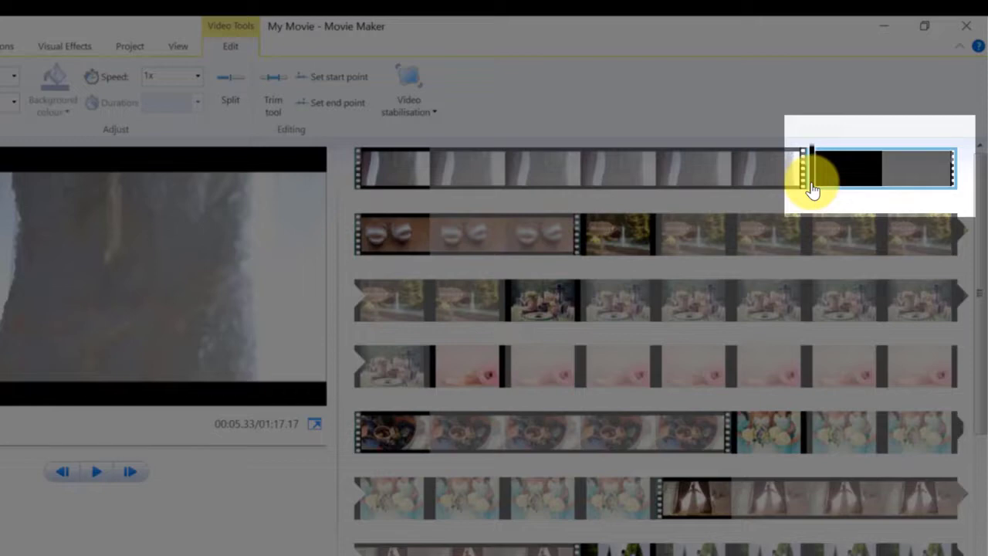
key(Delete)
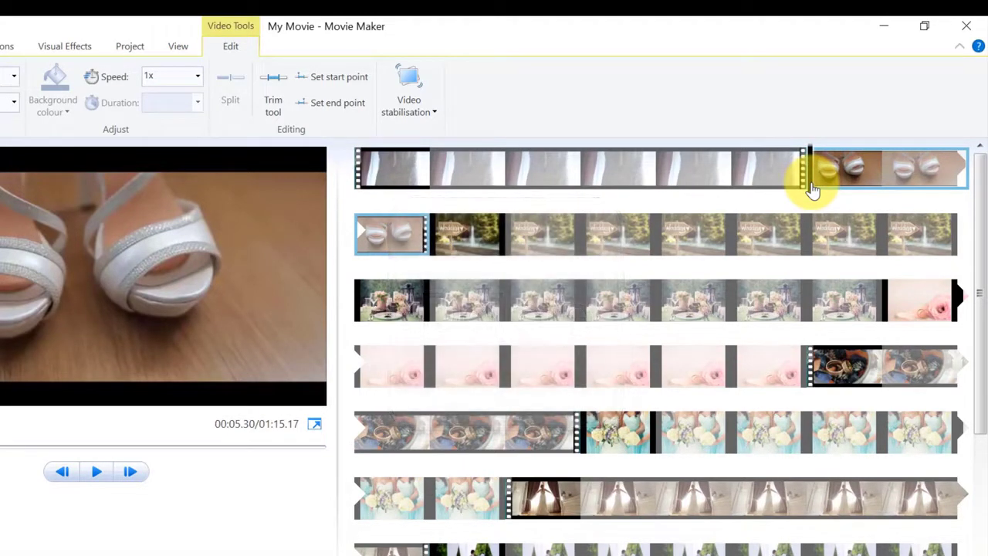
key(ctrl+z)
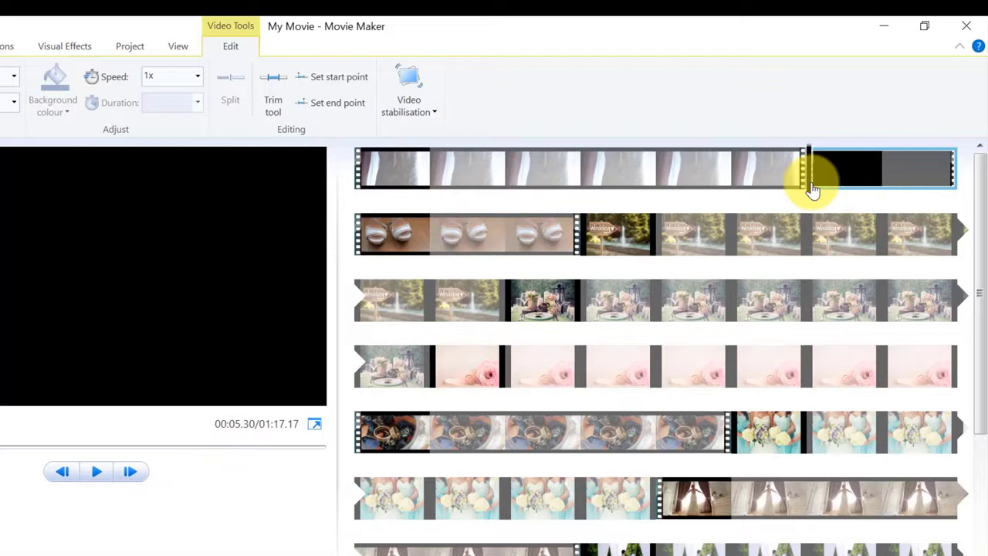
Remove the black middle section of wedding_1 from the storyboard
right_click(812, 191)
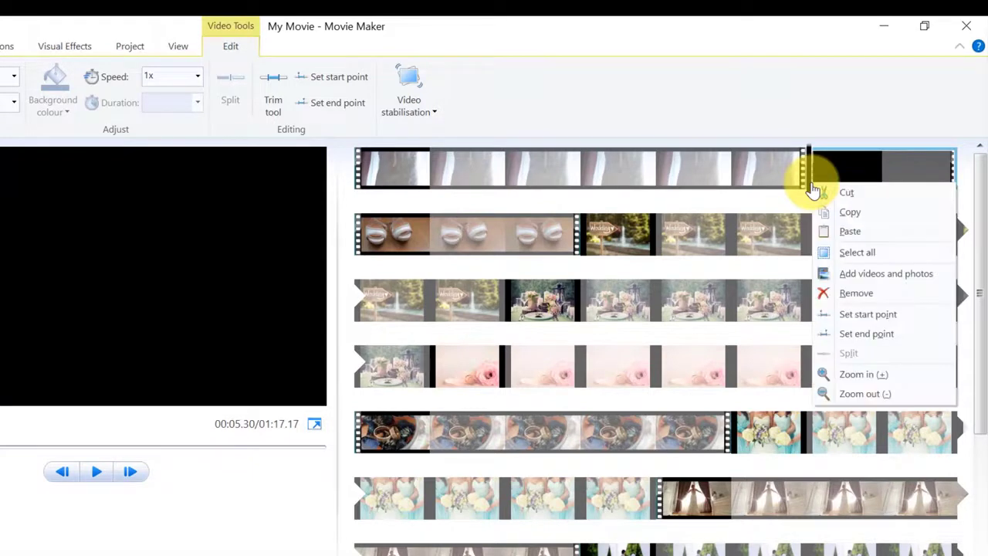
click(847, 293)
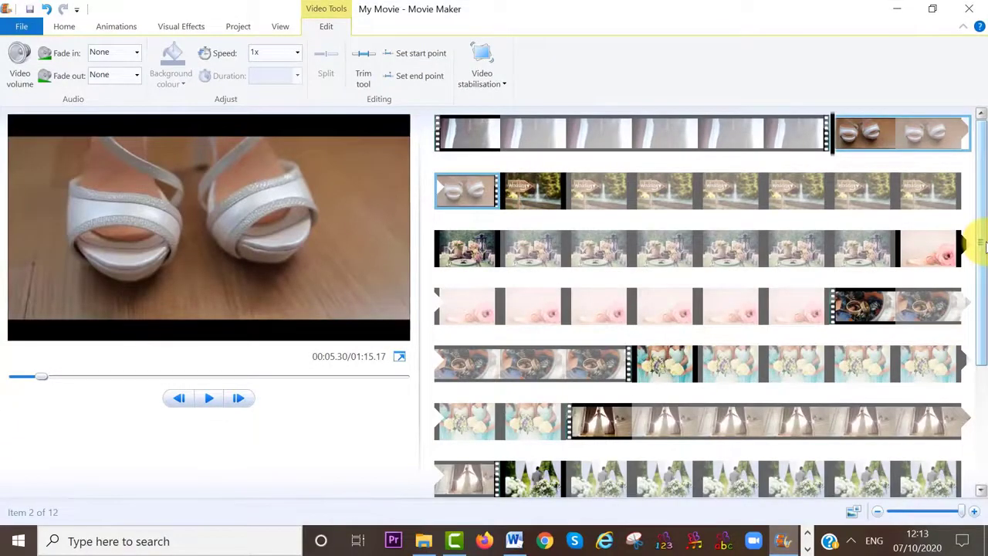
key(Delete)
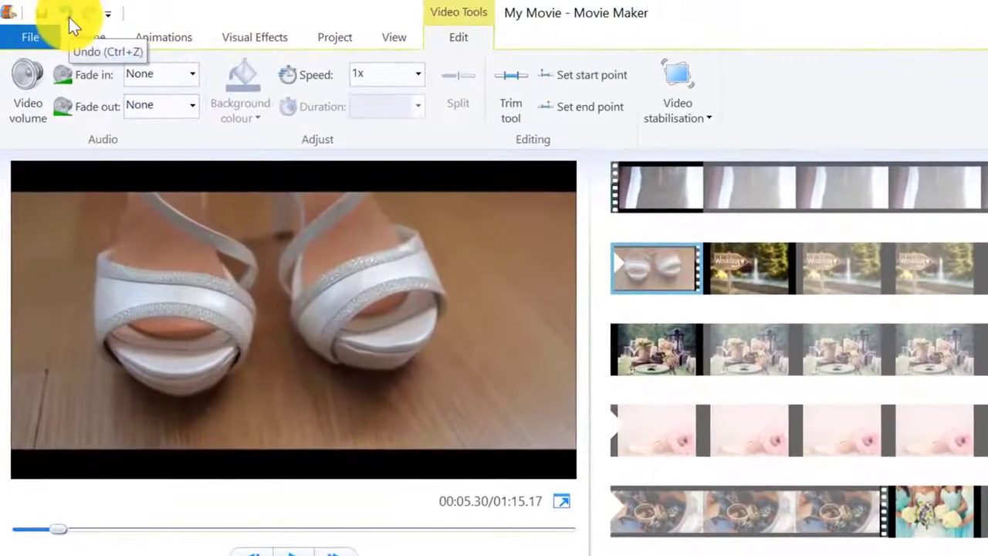
Undo the removal of the black section, redo it, and undo it again
click(68, 14)
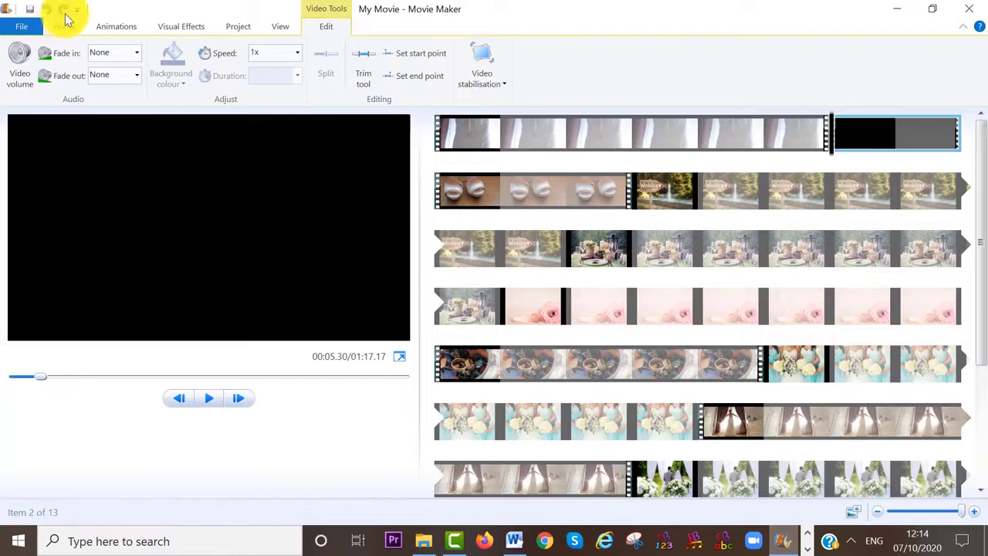
click(66, 15)
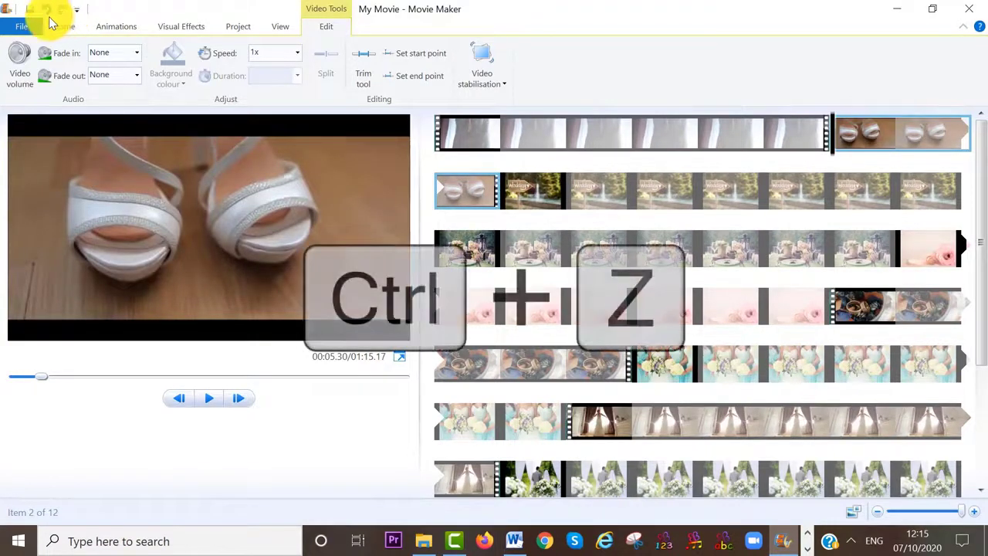
click(48, 15)
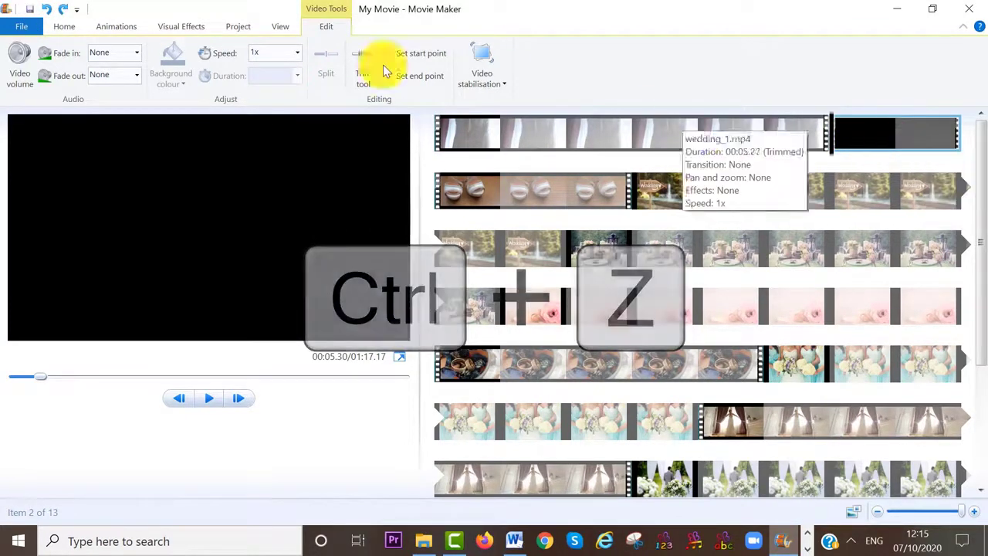
click(49, 14)
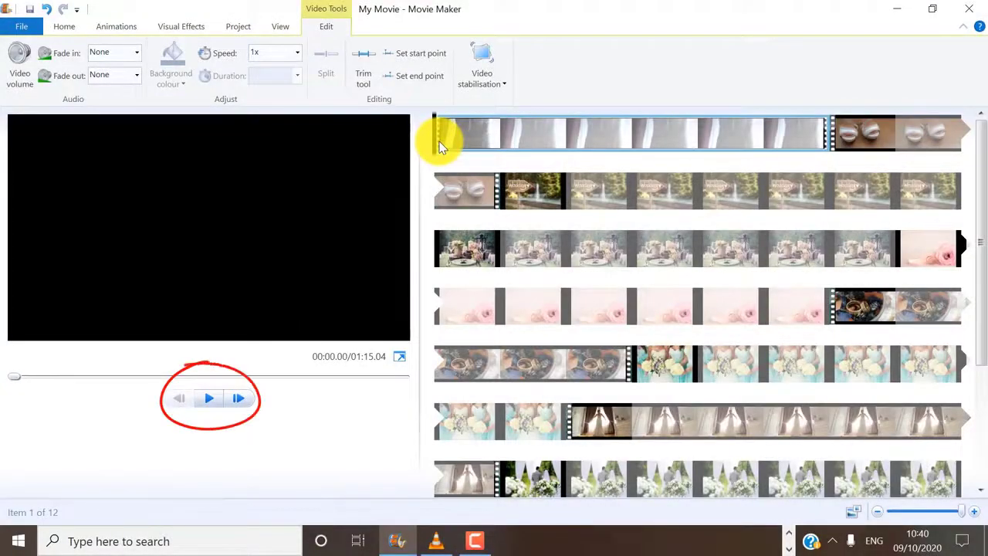
Play the movie from the beginning through the shoes clip to check the cut
click(210, 399)
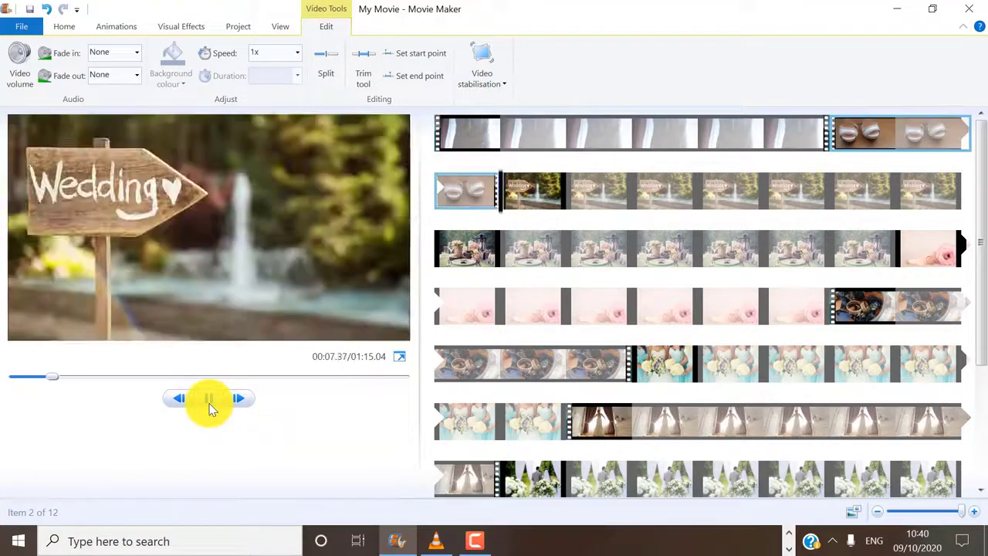
click(210, 403)
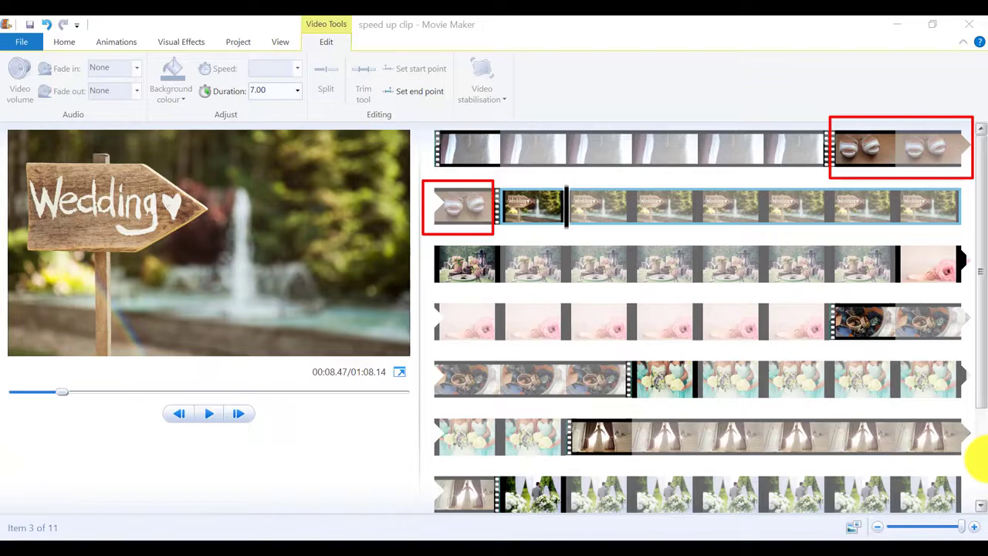
Set the speed of the white shoes clip to 2x and play it back
click(908, 152)
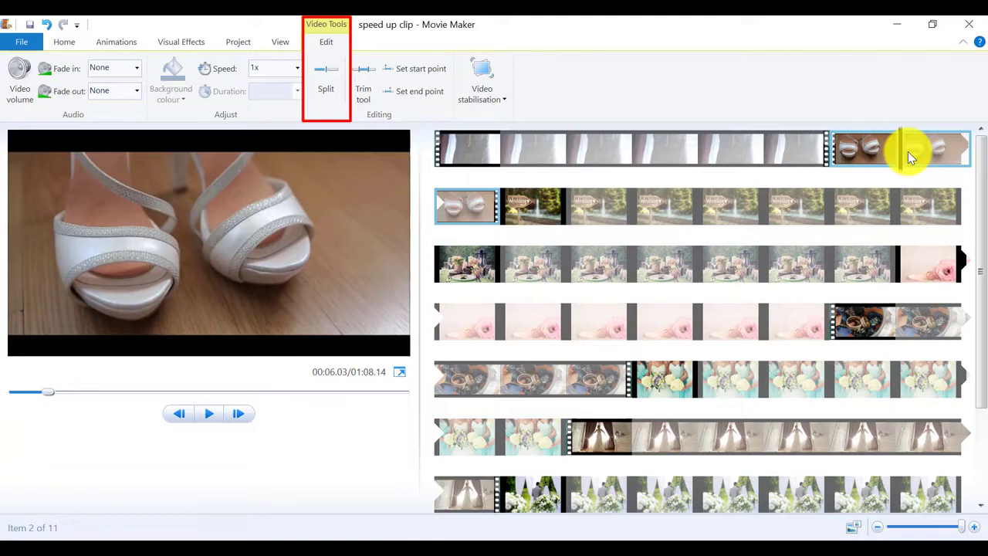
click(300, 69)
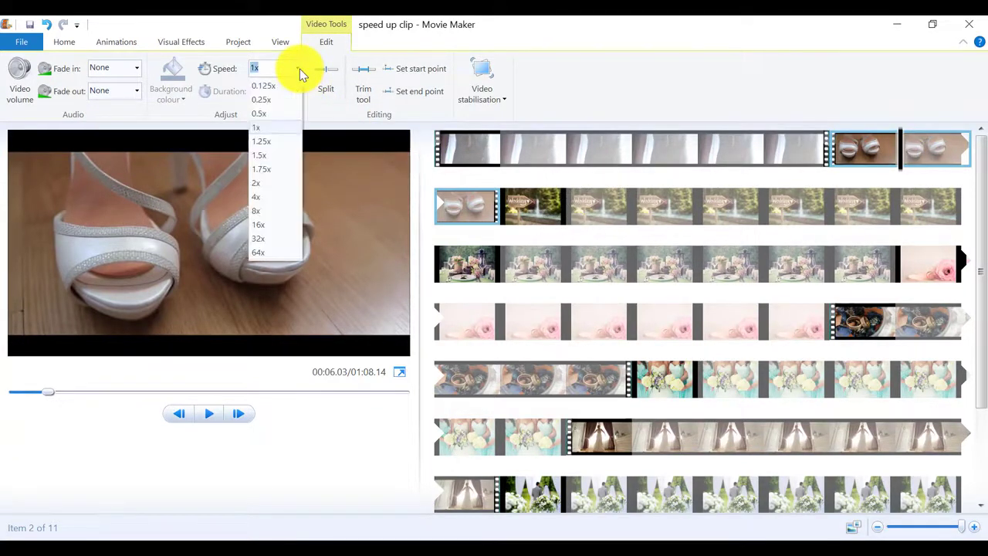
click(284, 185)
click(207, 417)
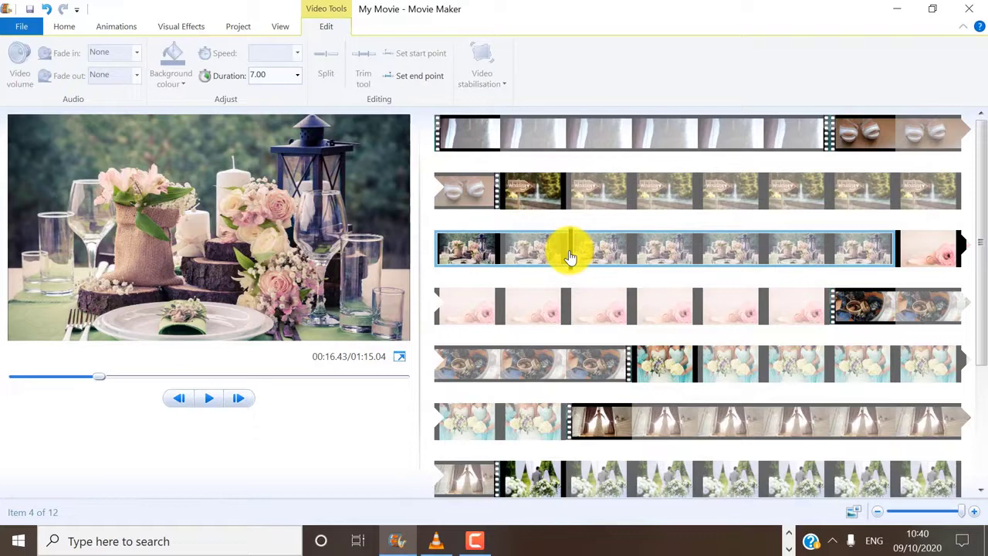
Set the wedding sign photo's duration first to 2.00 seconds and finally to 2.5 seconds
drag(570, 256, 570, 209)
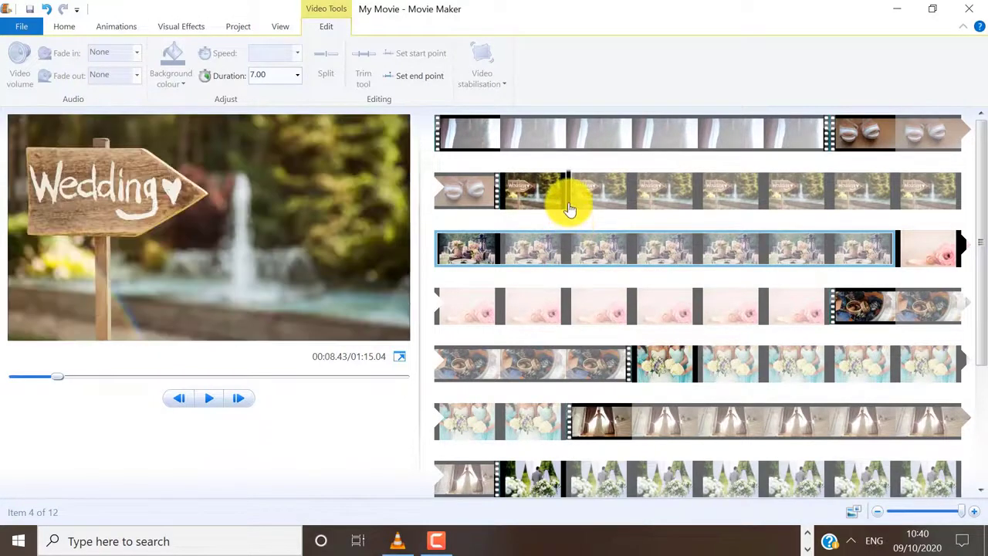
click(568, 208)
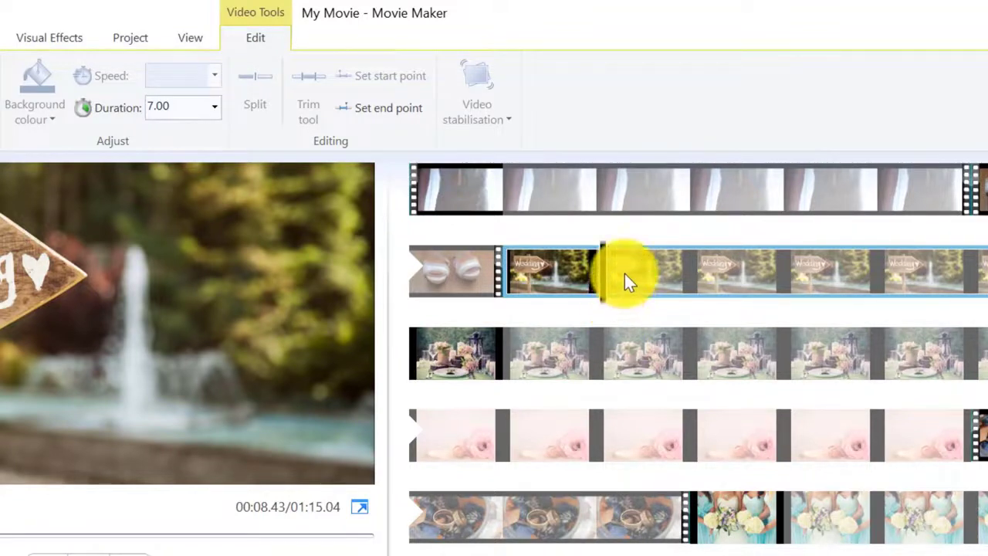
key(Left)
mouse_move(600, 286)
mouse_down()
mouse_move(640, 287)
mouse_move(627, 294)
mouse_up()
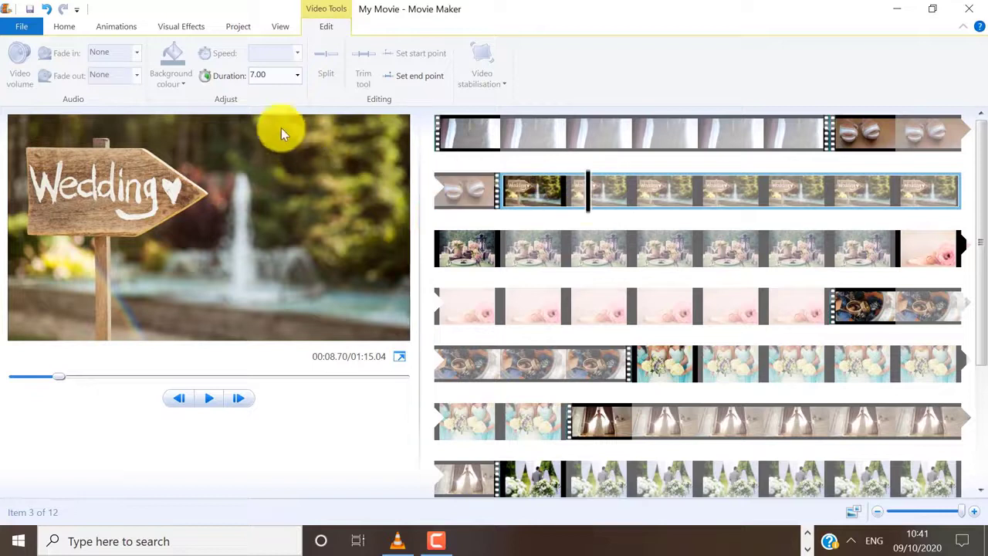
click(297, 80)
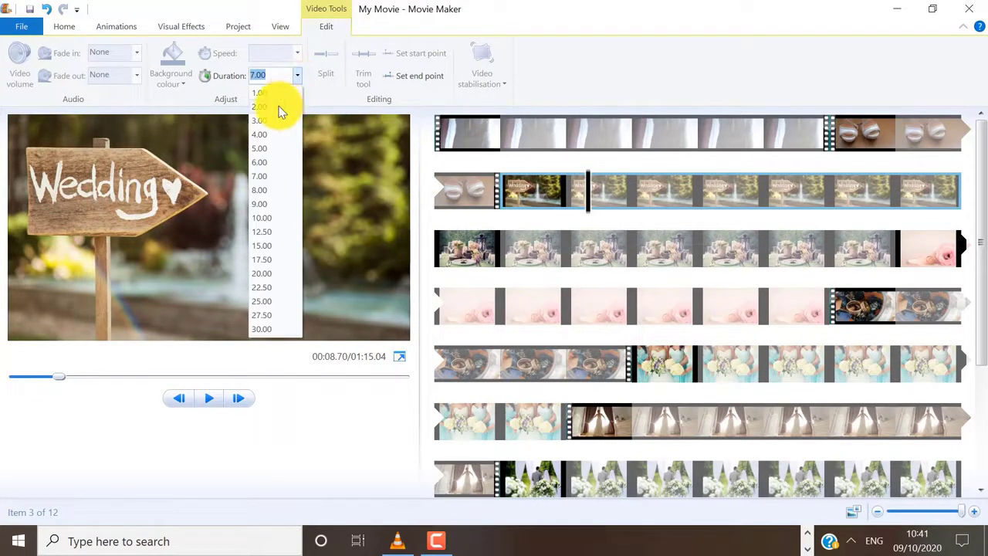
click(279, 107)
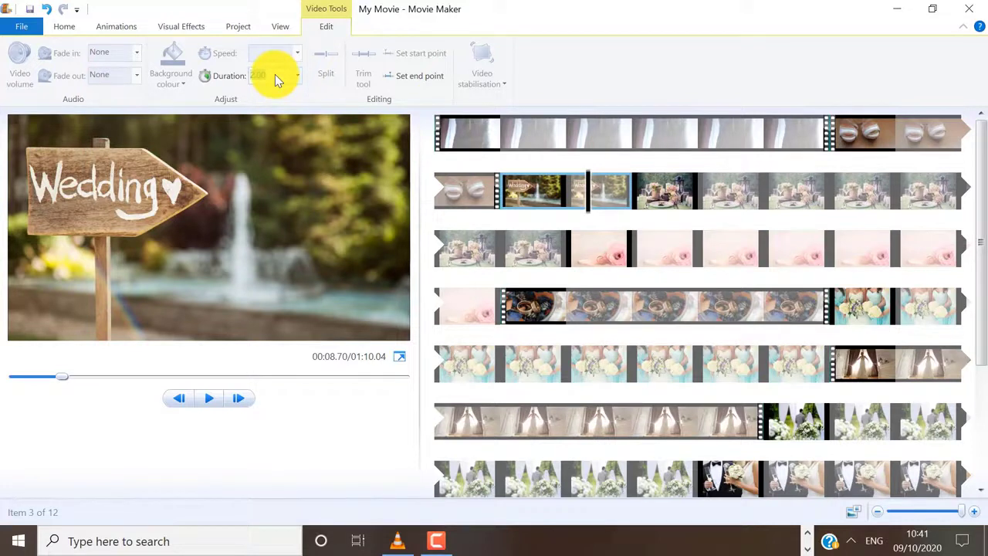
text(2.5)
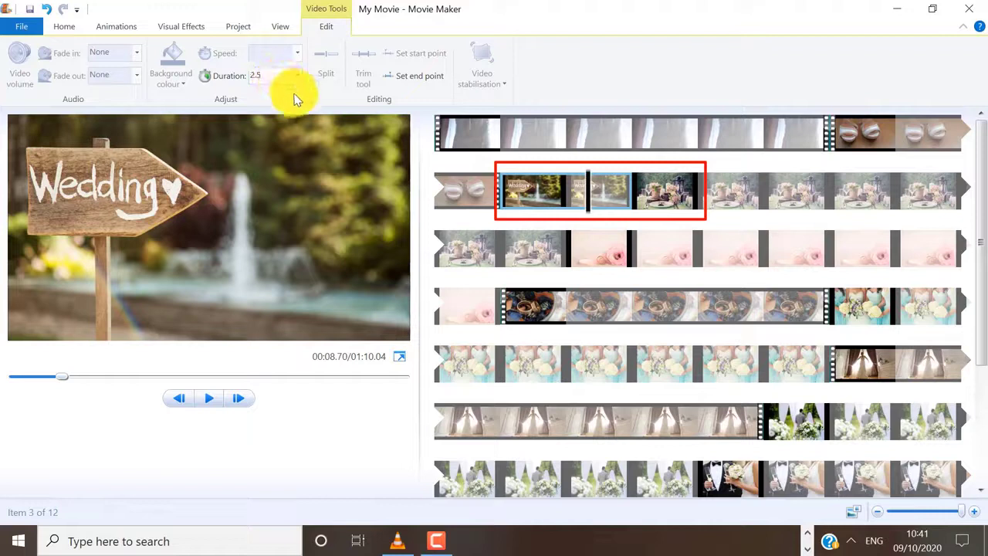
key(Return)
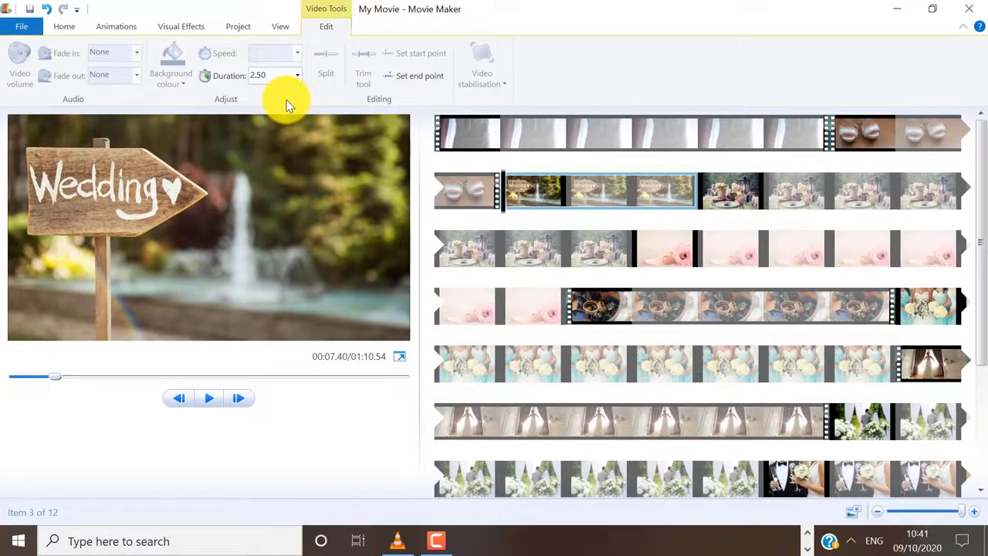
Select all items in the storyboard and set the duration of the photos to 2.5 seconds
click(71, 28)
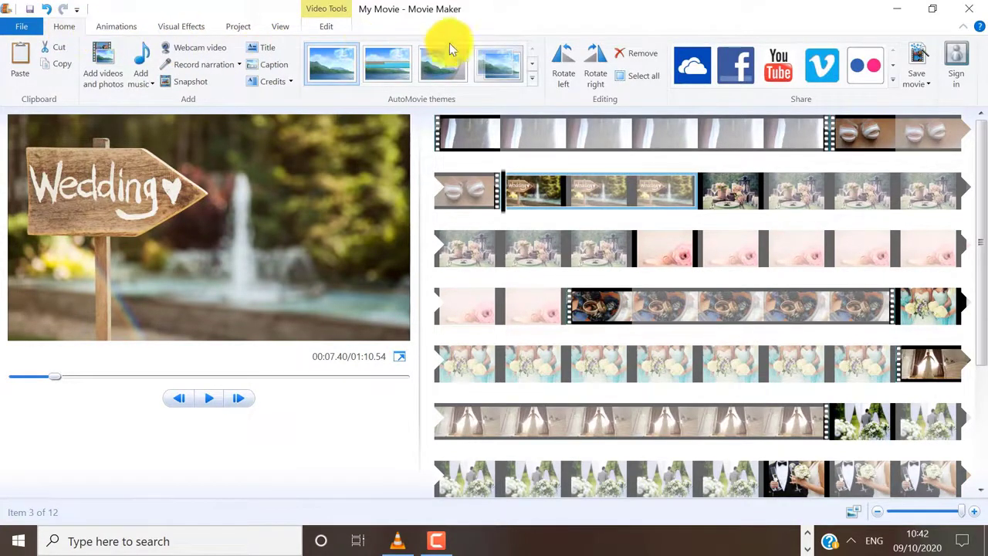
click(623, 80)
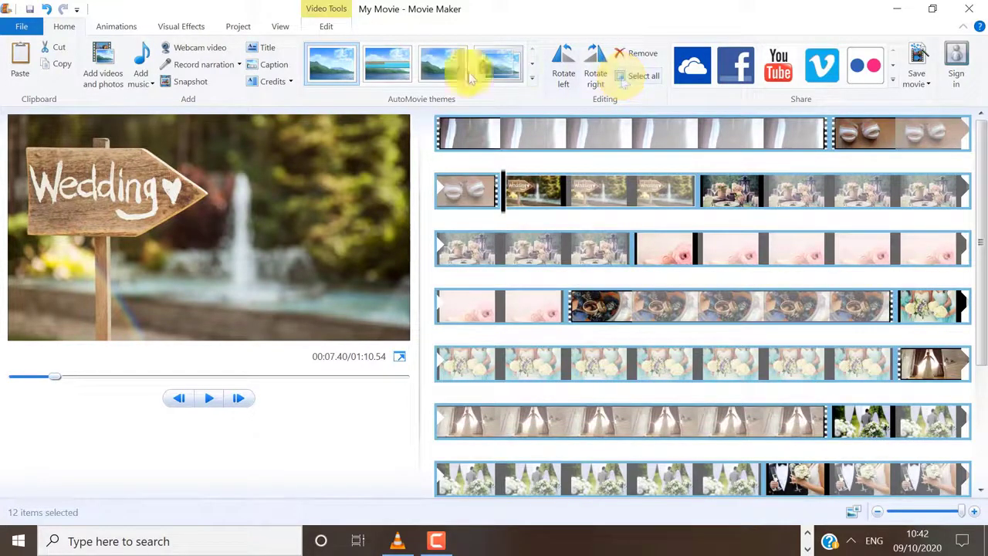
click(327, 27)
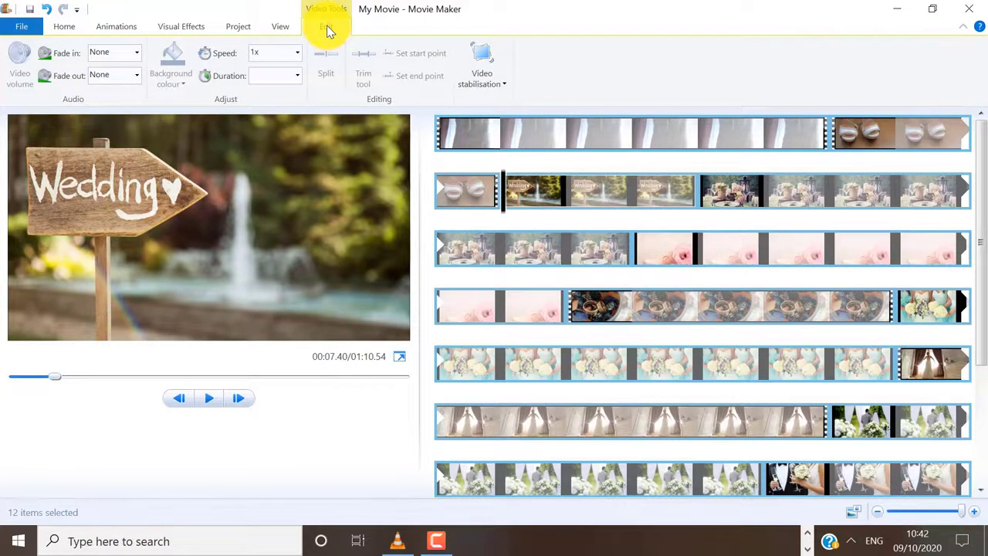
click(298, 75)
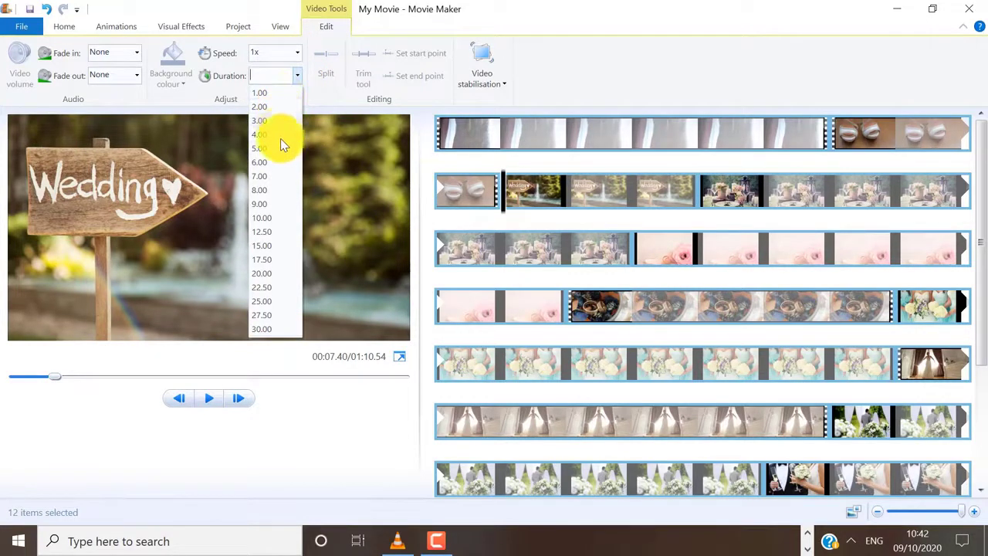
click(263, 76)
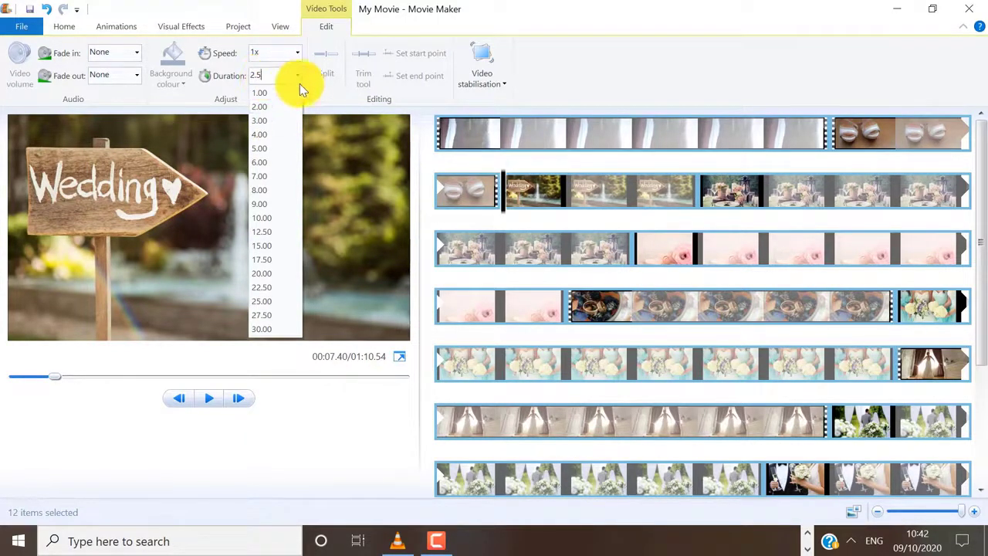
click(316, 92)
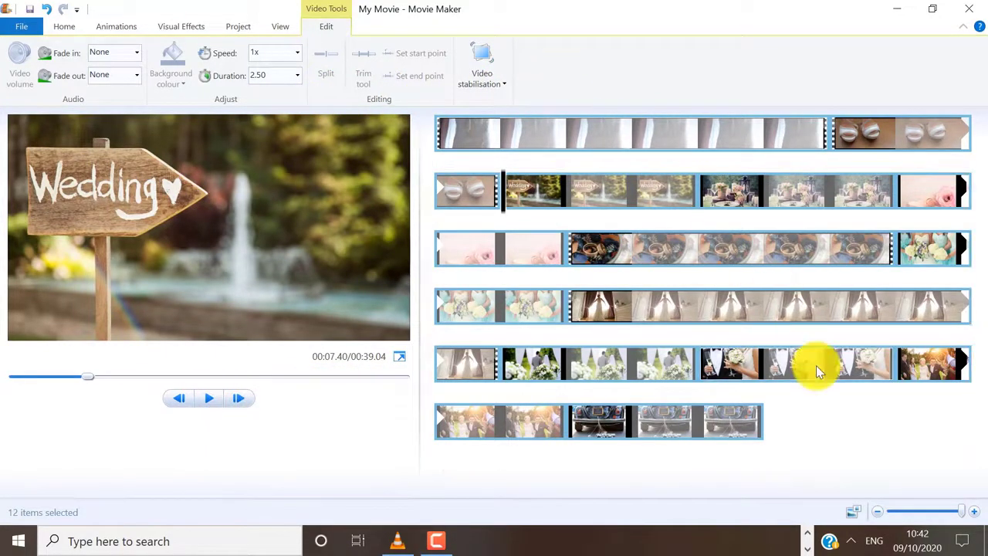
Play the movie from the start of the first clip to review the shortened photo durations
click(437, 135)
key(space)
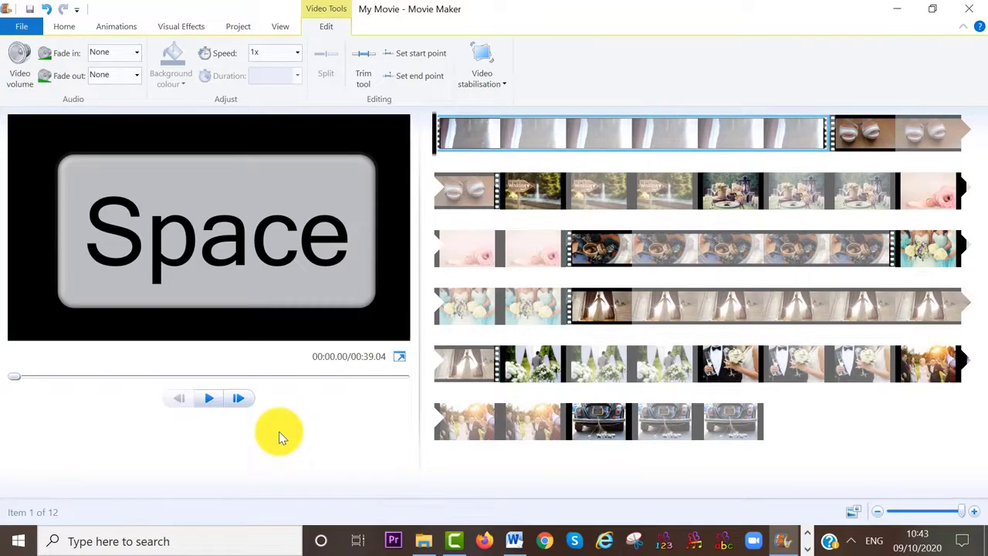
key(space)
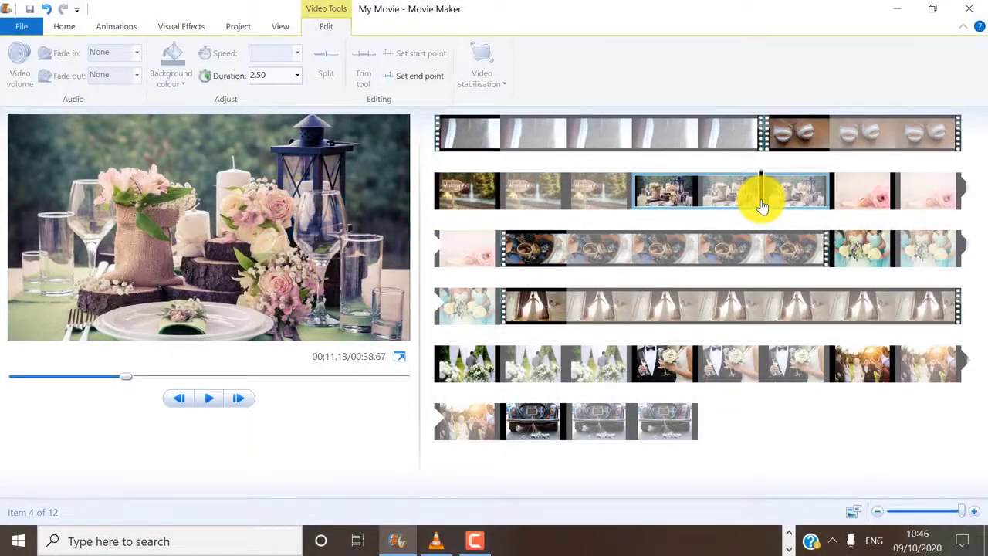
Select the white shoes clip and apply the Crossfade transition from the Dissolves group to its beginning
drag(762, 205, 783, 169)
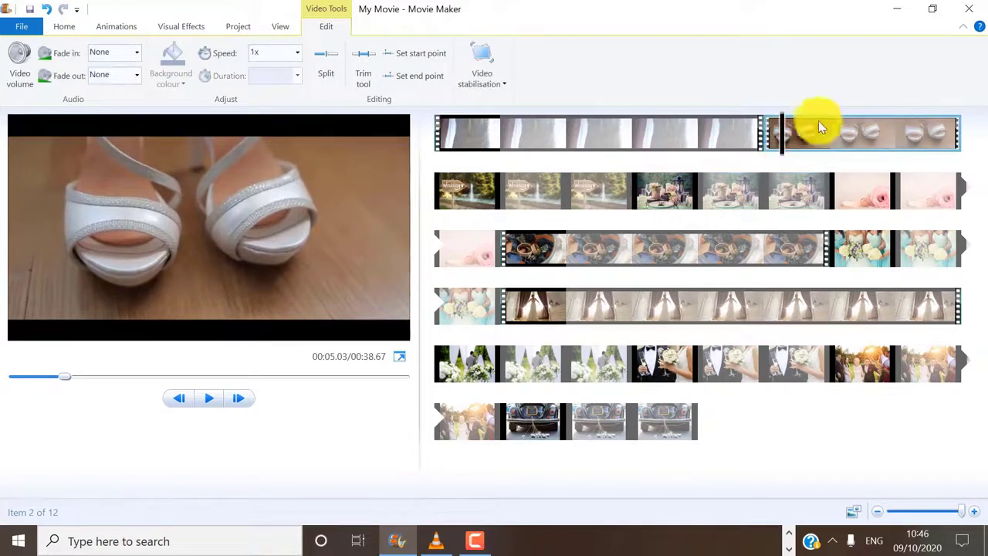
click(836, 131)
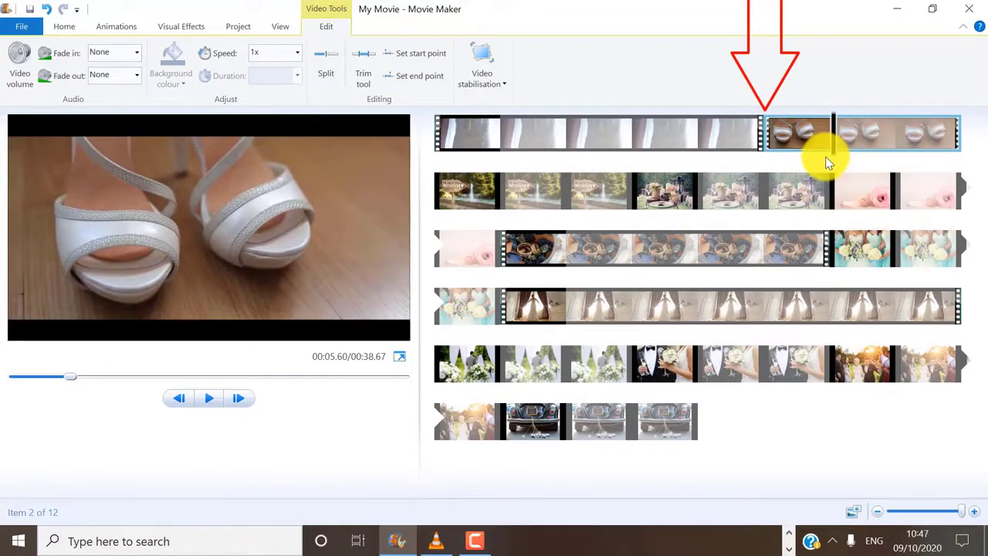
click(116, 27)
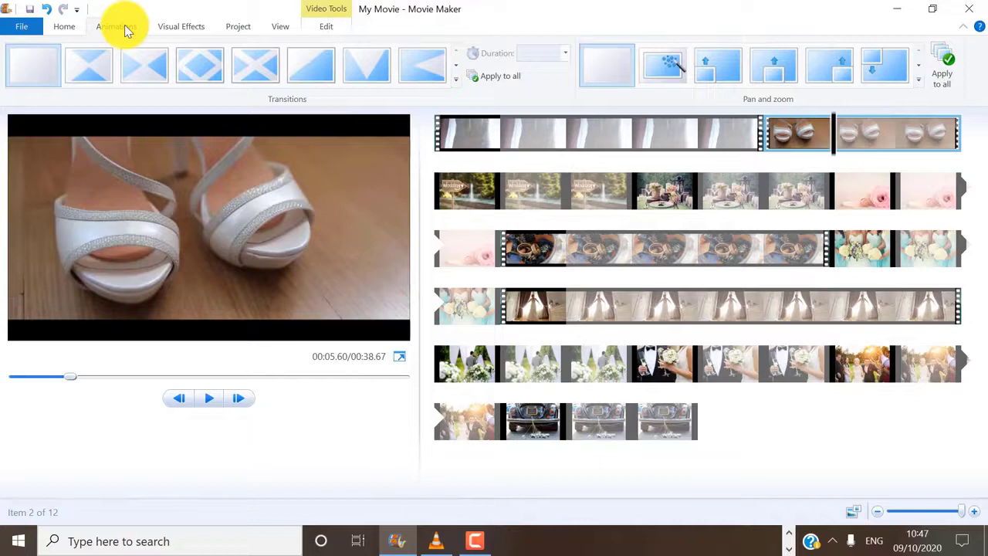
click(456, 81)
scroll(456, 84, down, 4)
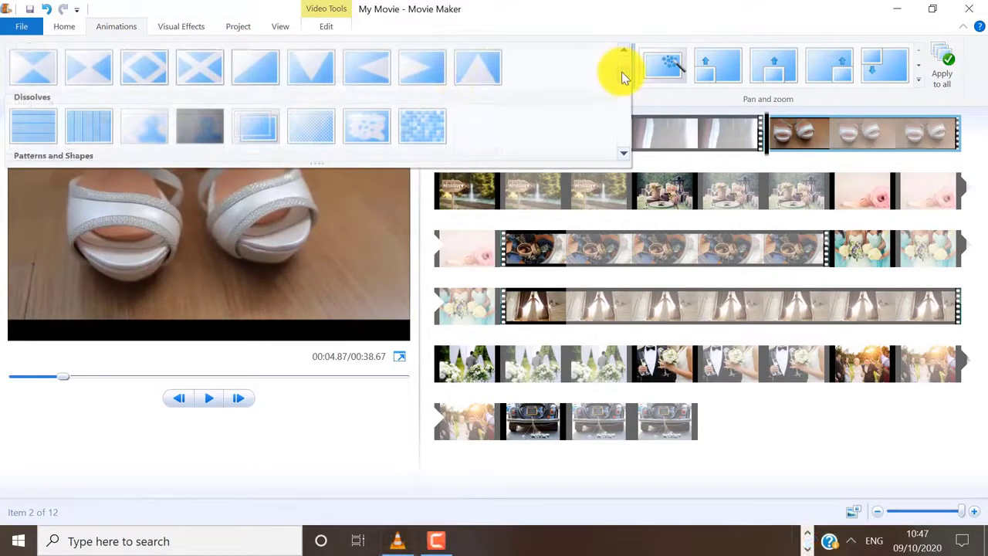
drag(622, 72, 624, 91)
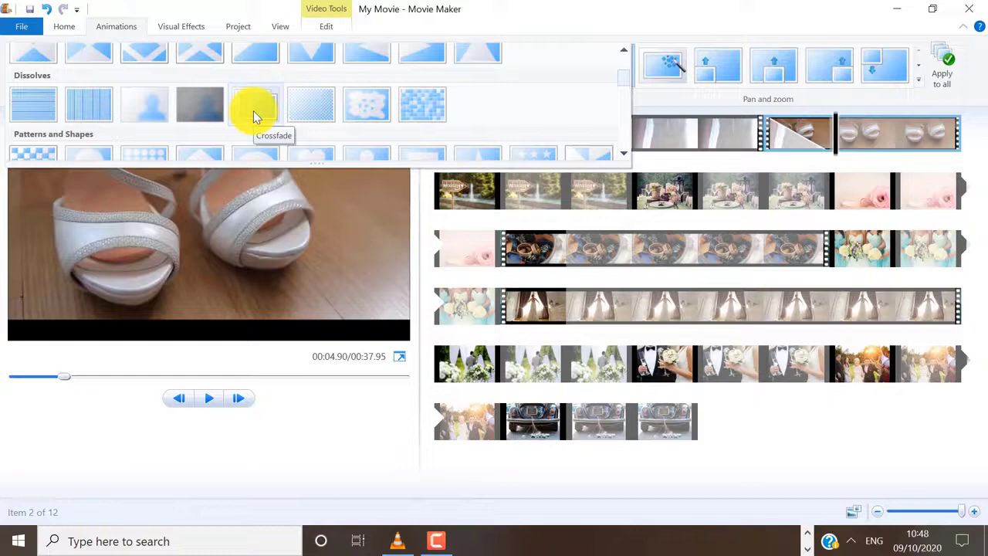
click(253, 110)
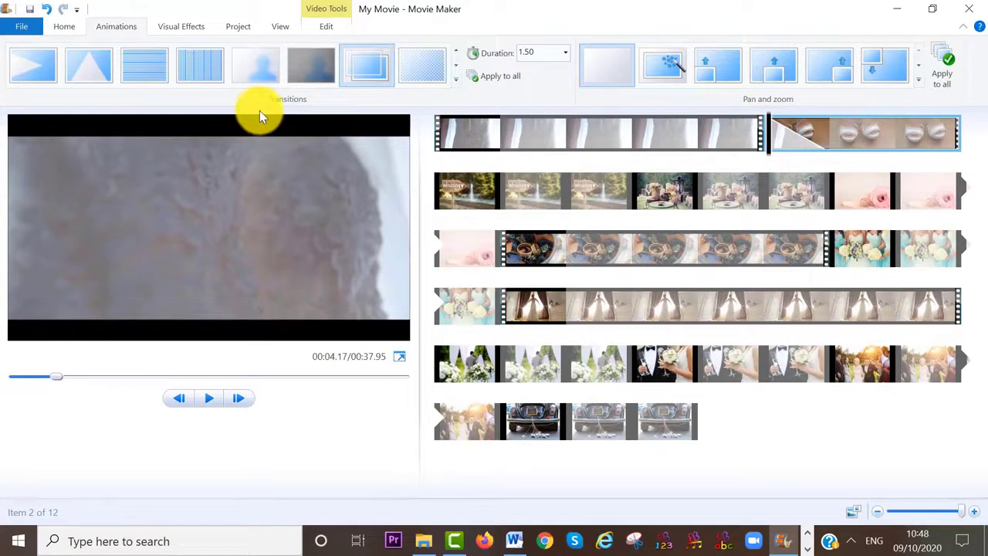
Set the Crossfade duration to 0.25 seconds and play the join between the first clip and the white shoes clip
click(567, 58)
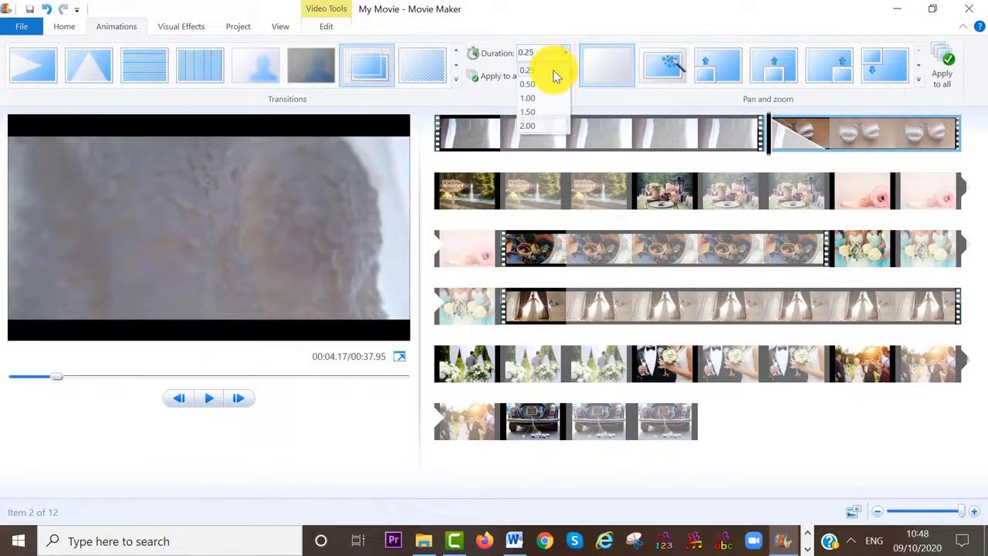
click(556, 74)
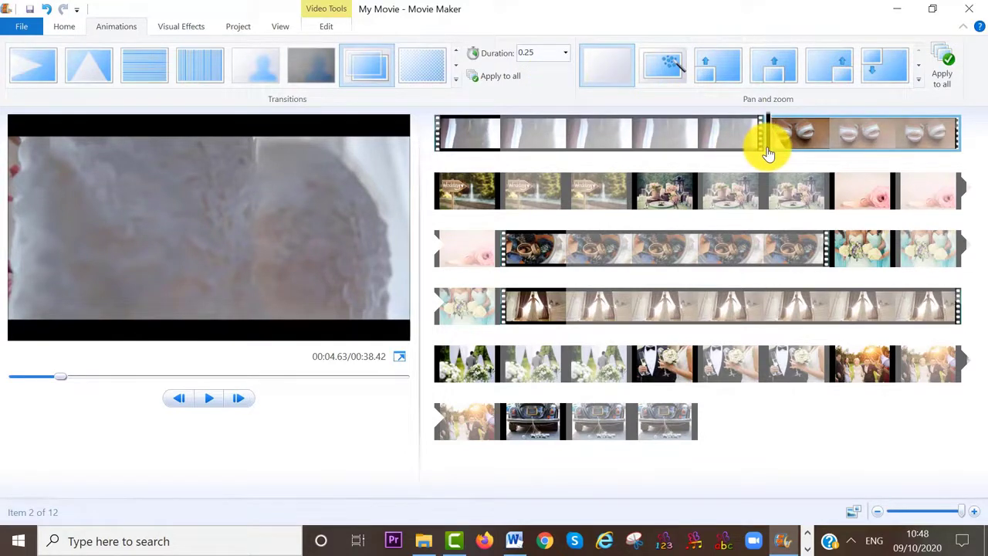
drag(768, 155, 706, 143)
click(209, 398)
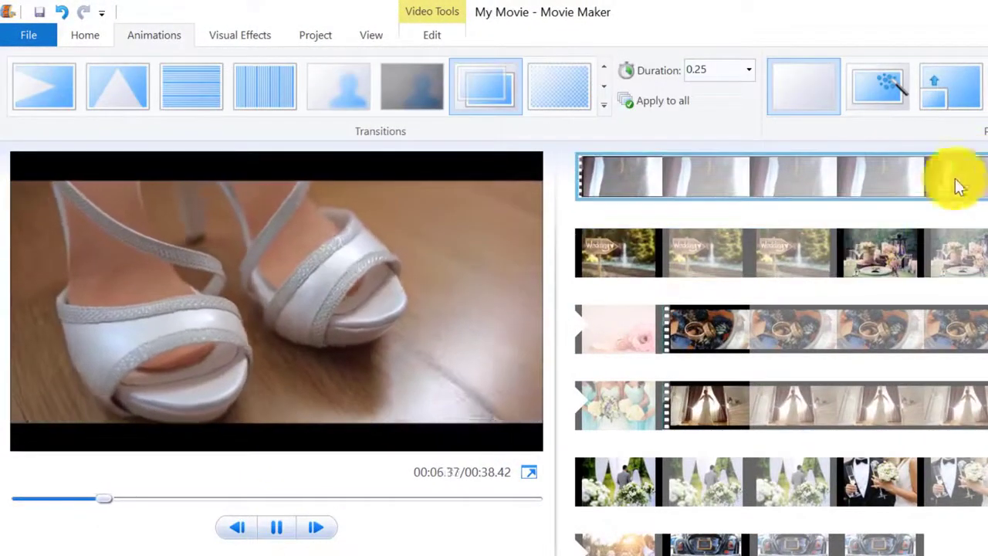
click(939, 187)
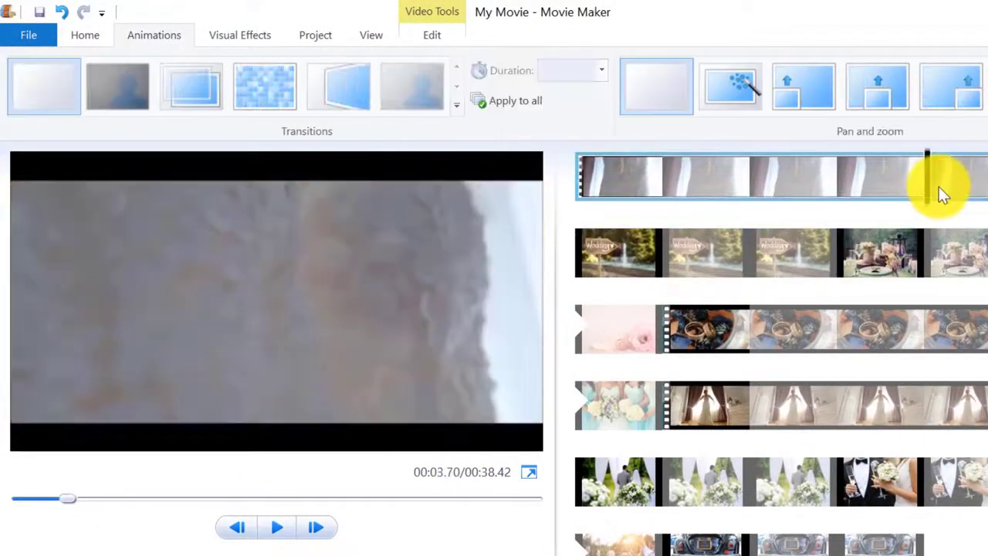
click(276, 531)
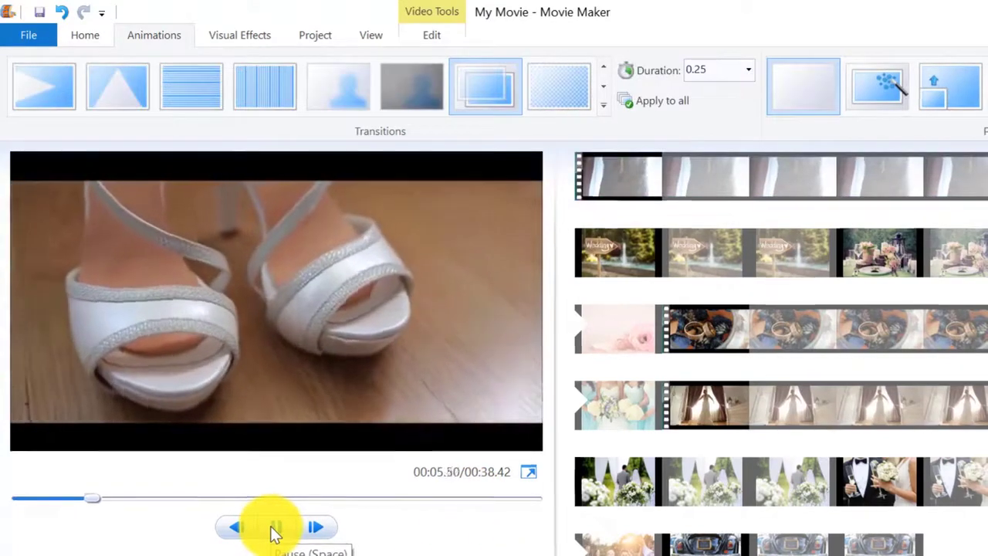
click(275, 531)
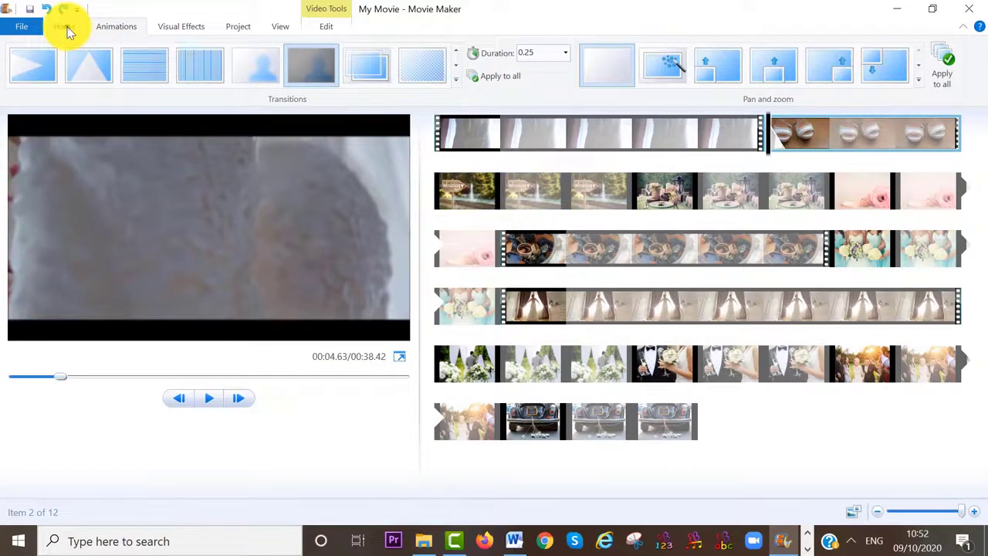
Select all clips and photos and apply the dark grey Dissolves transition listed just before Crossfade to them
click(65, 28)
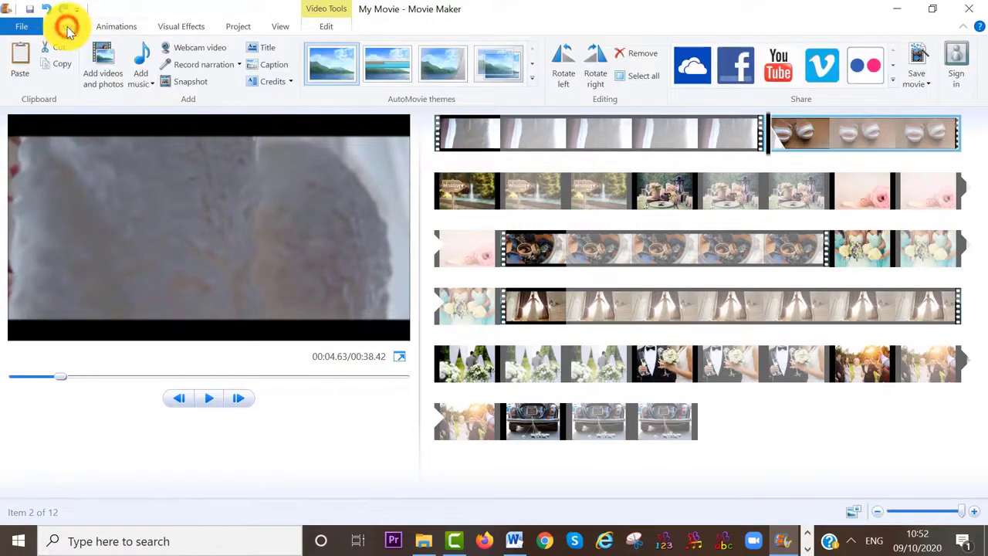
click(622, 75)
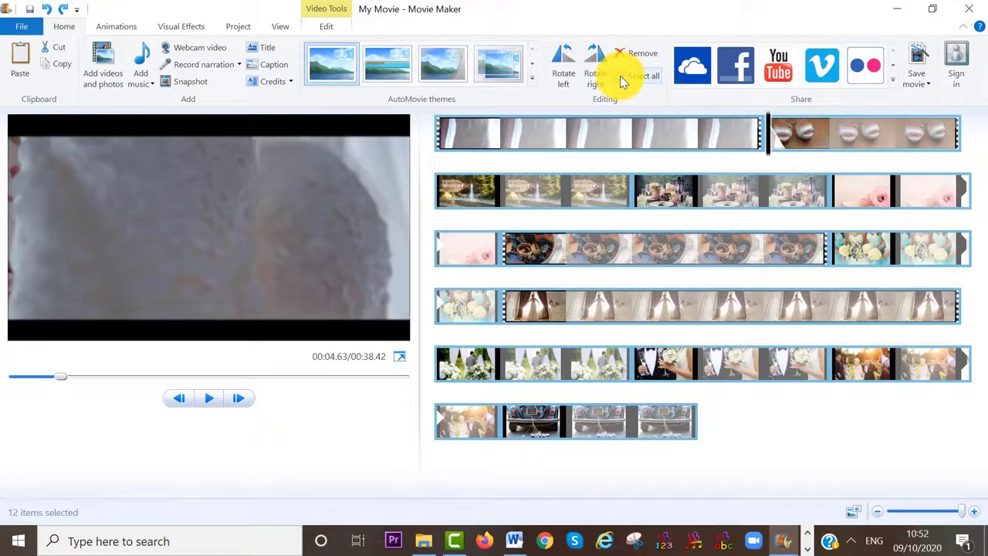
click(105, 24)
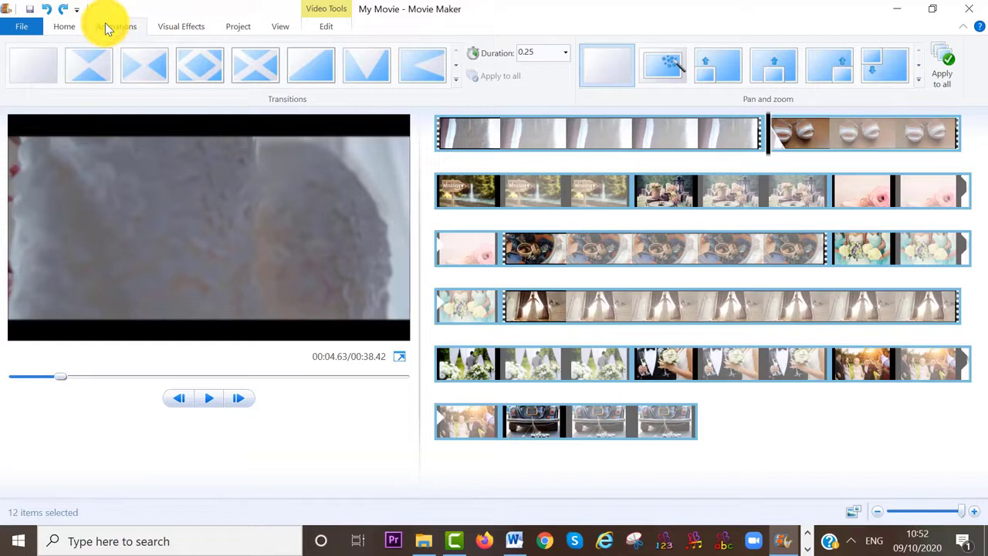
click(456, 79)
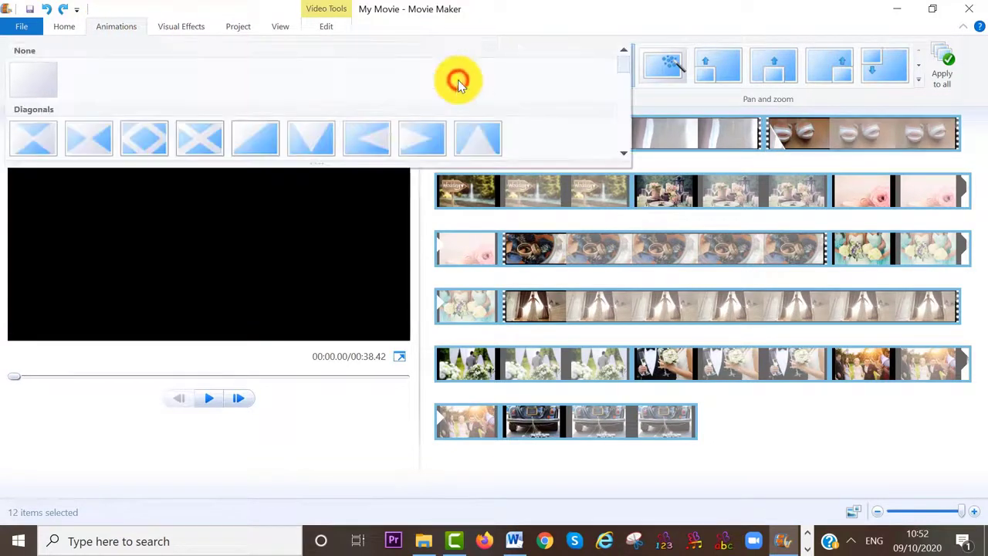
drag(625, 67, 625, 81)
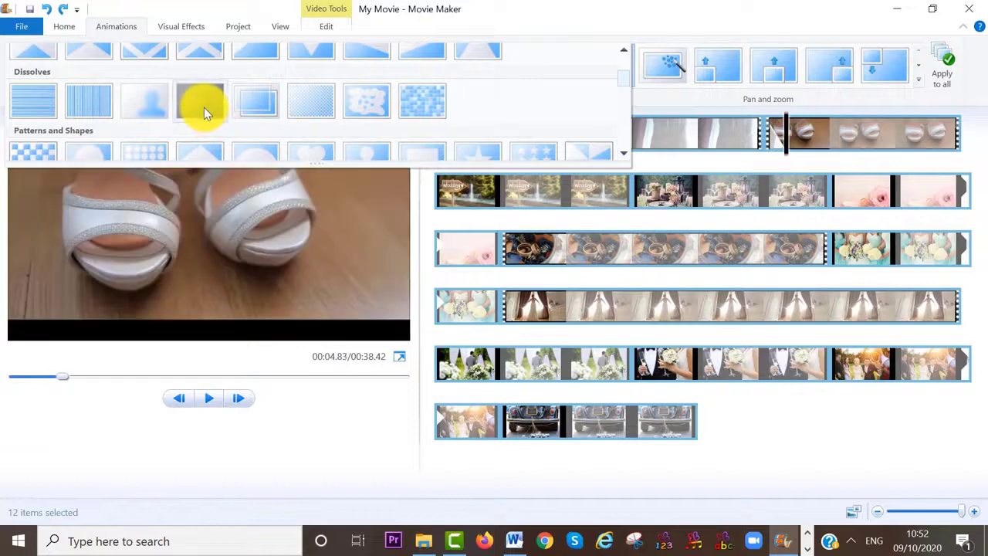
click(204, 107)
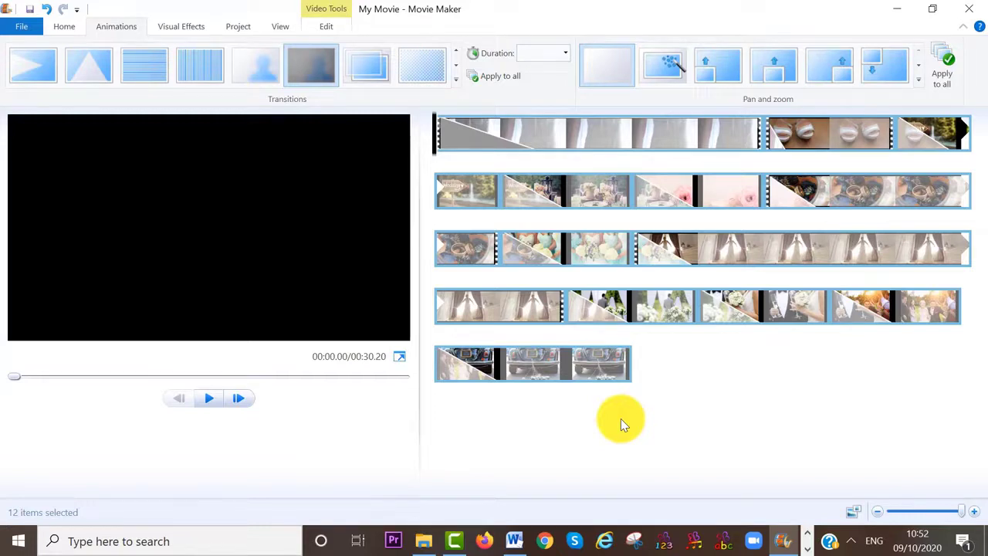
Set the duration of all transitions to 0.50 seconds and play the movie
click(564, 57)
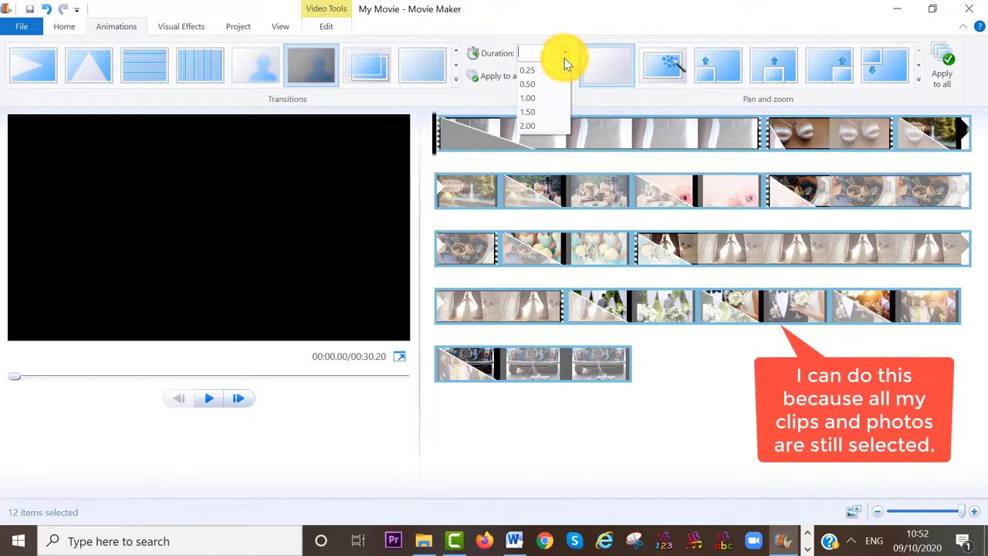
click(545, 88)
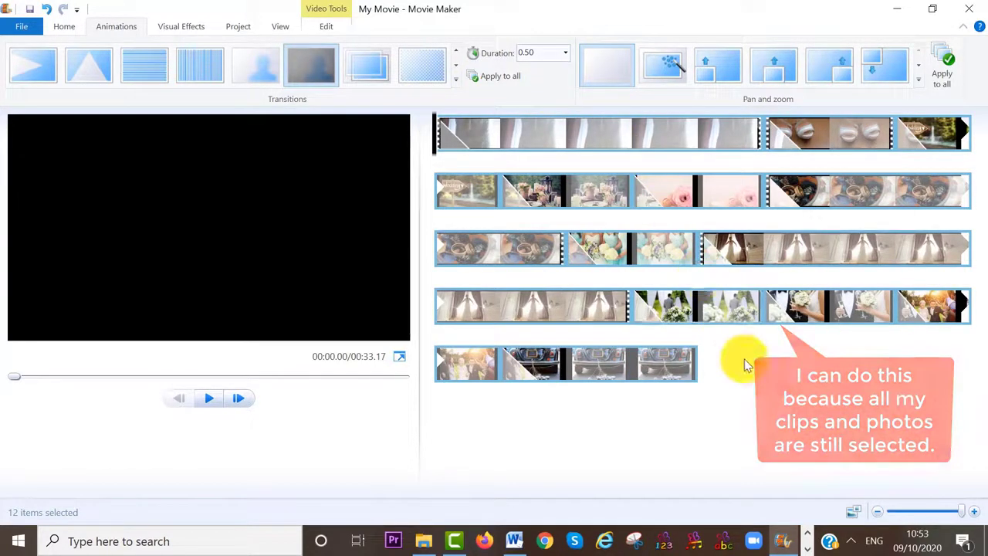
click(756, 384)
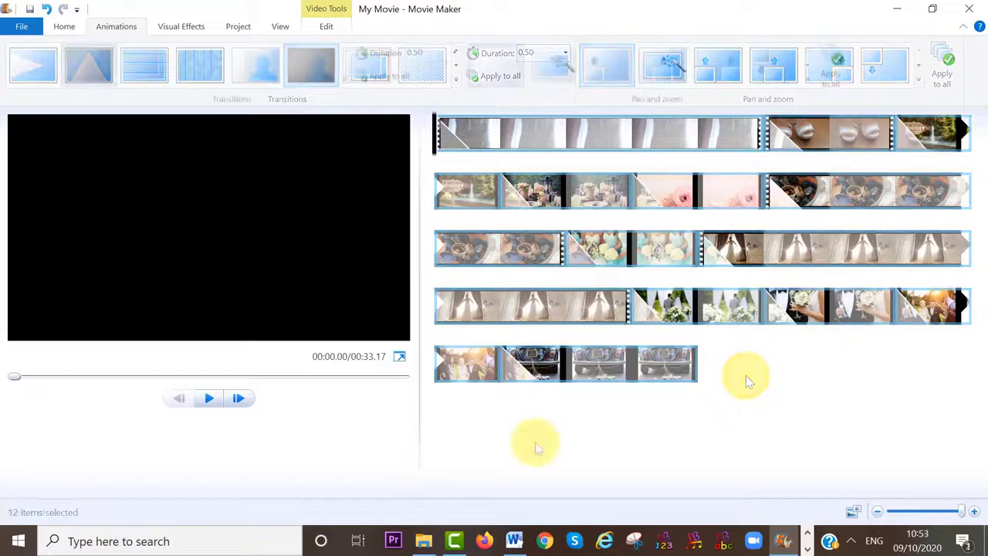
click(207, 401)
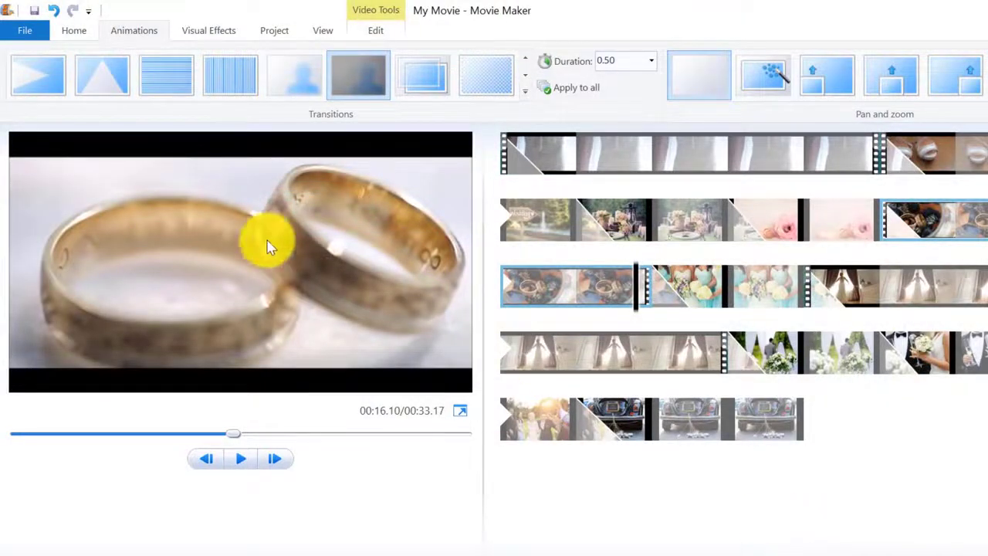
Add the BIRDS OF EDEN LOW SOUND music at the current point in the rings clip, and move the track to the start of the movie
click(75, 31)
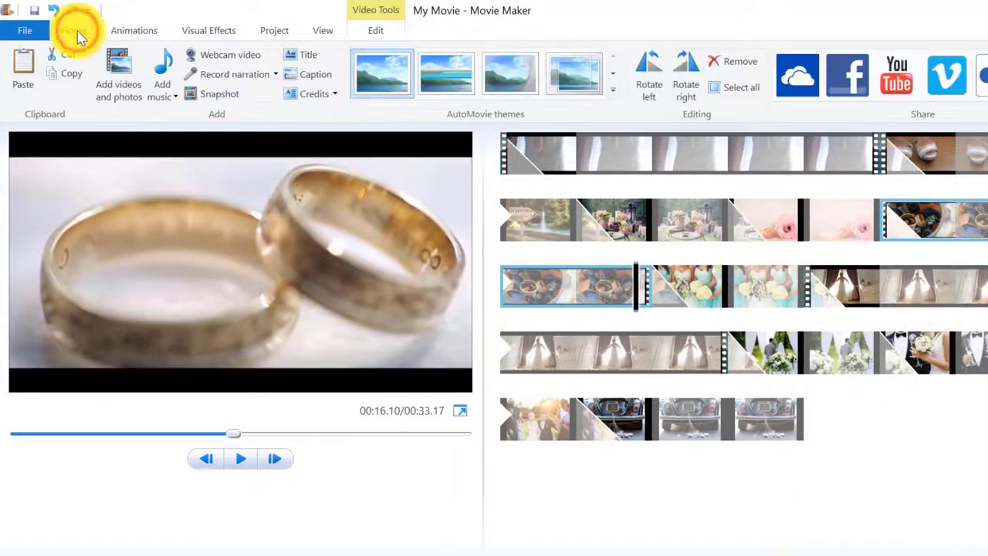
click(163, 91)
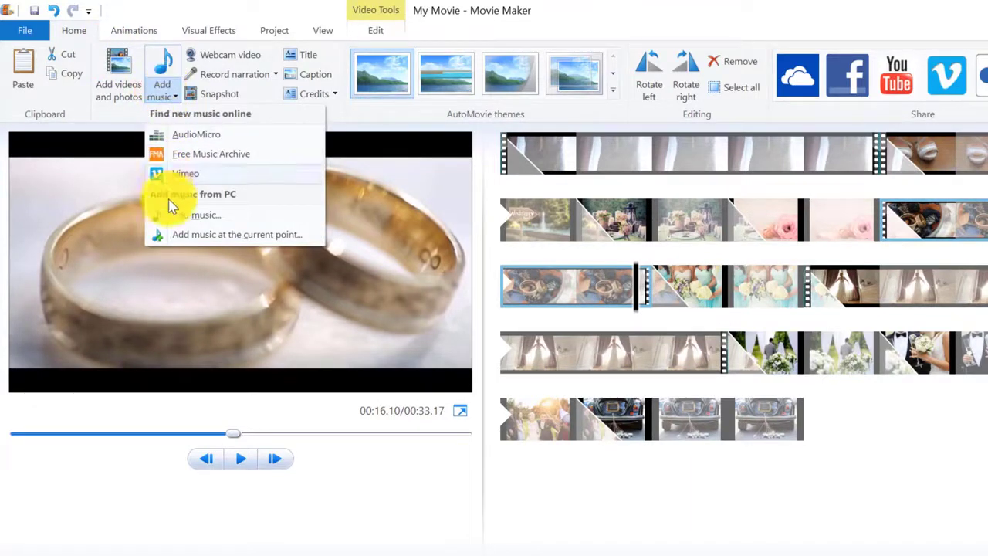
click(176, 237)
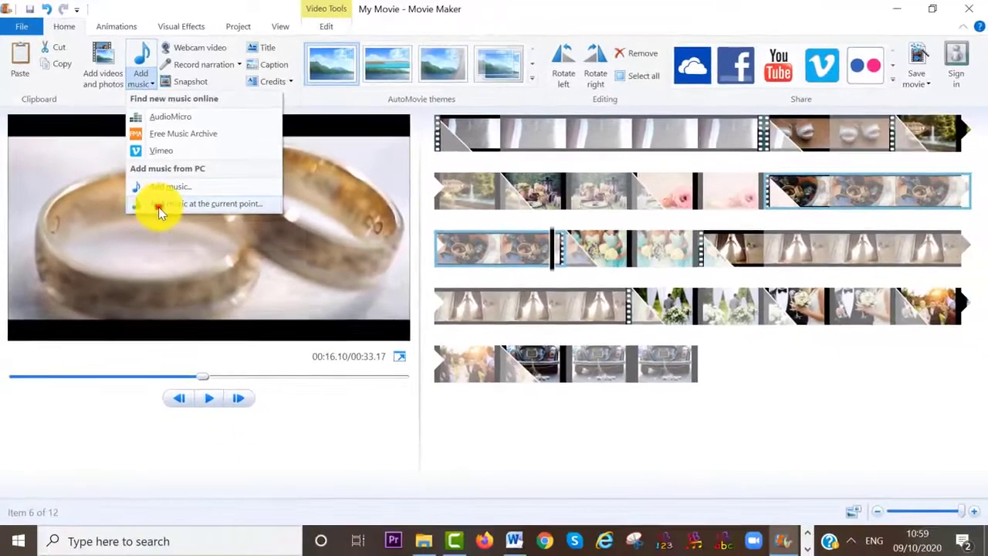
click(176, 236)
click(180, 109)
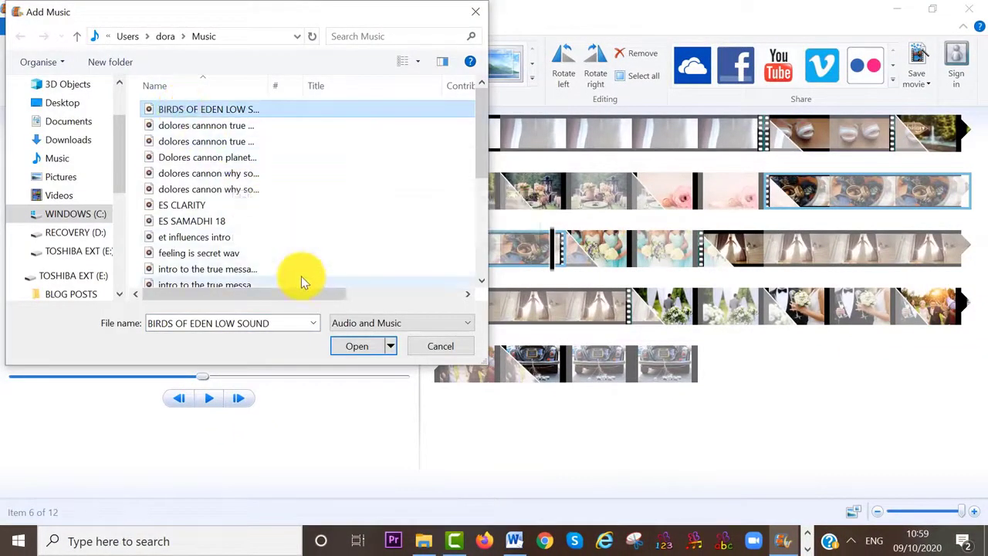
click(351, 346)
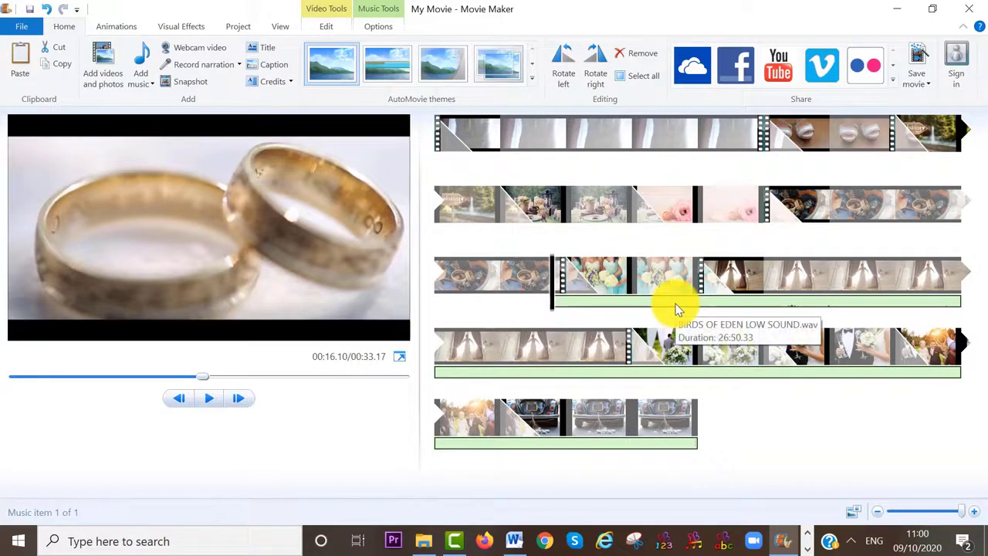
drag(676, 309, 630, 379)
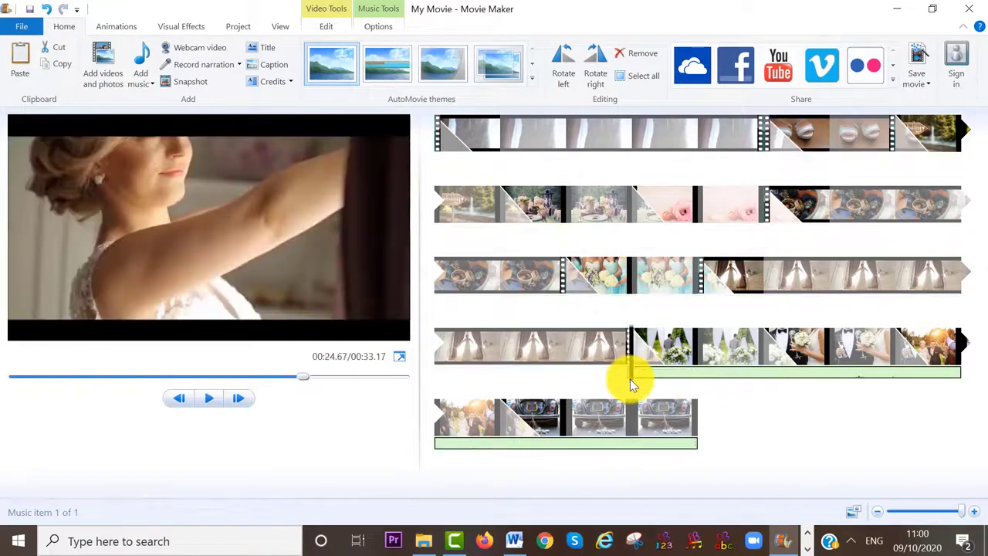
drag(629, 379, 439, 159)
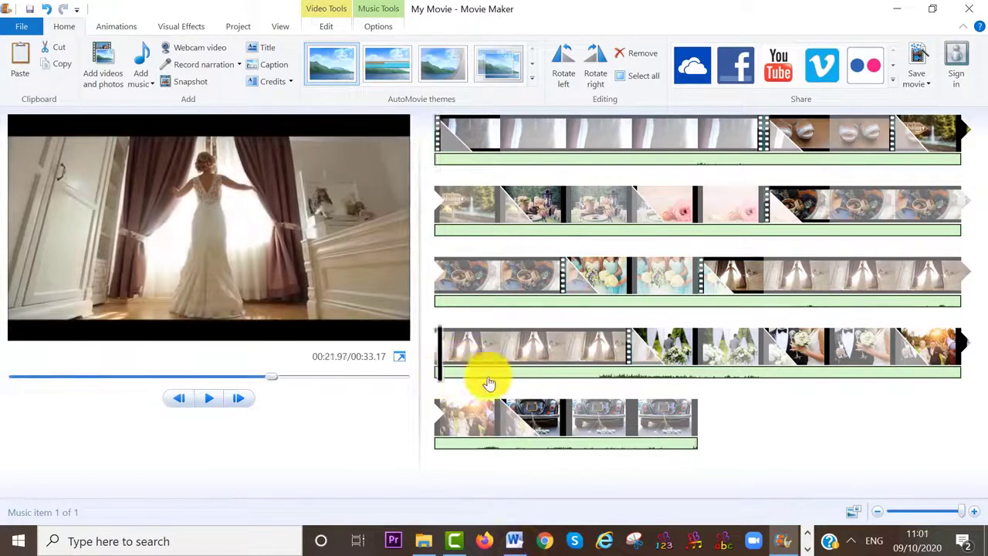
Split the music track at about 24.1 seconds, near the end of the bride-at-the-window clip, and select its first part
drag(489, 382, 593, 386)
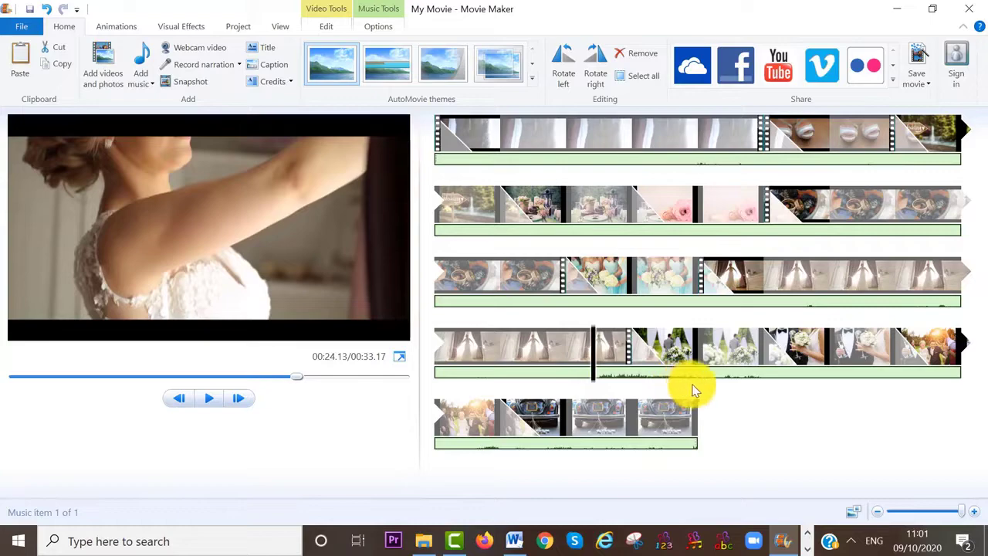
double_click(594, 376)
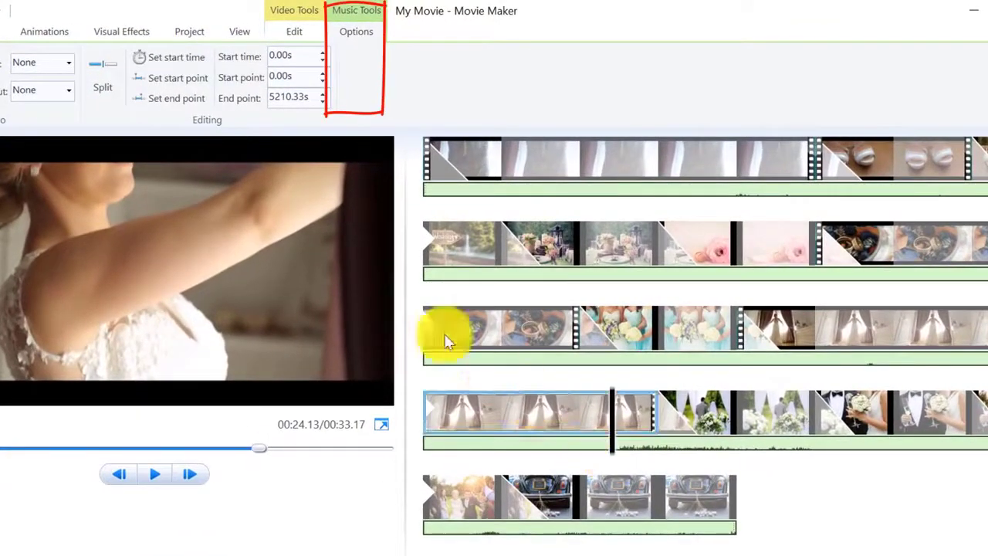
click(111, 96)
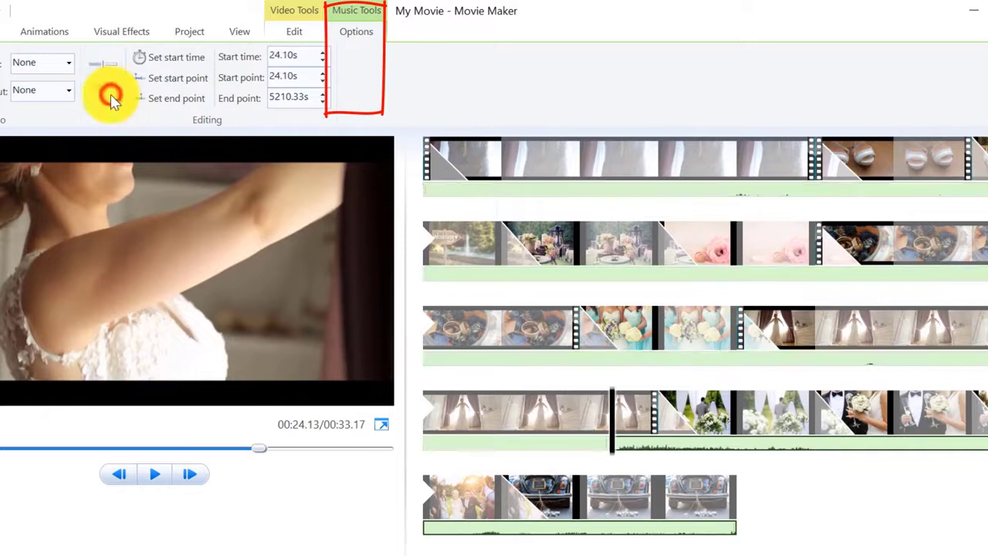
click(606, 451)
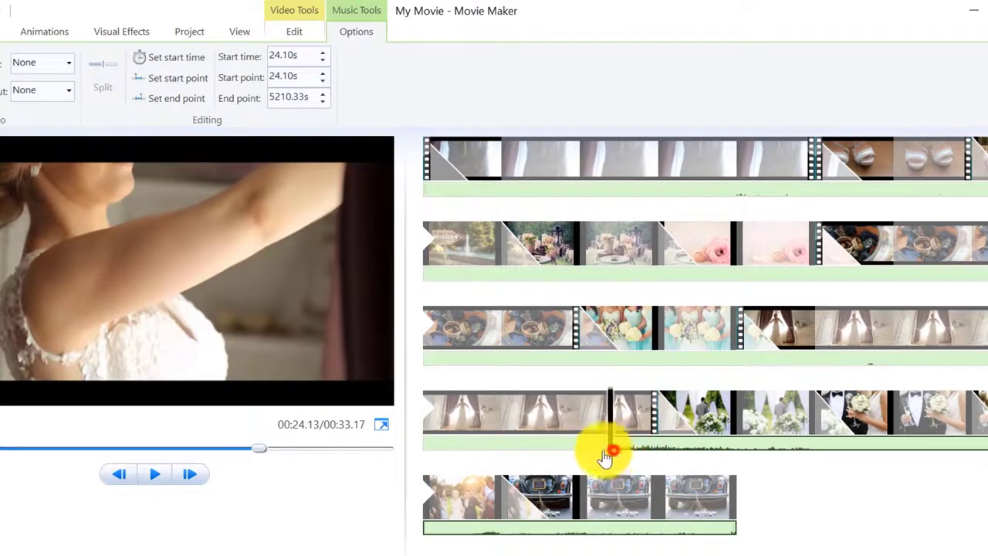
drag(605, 457, 592, 459)
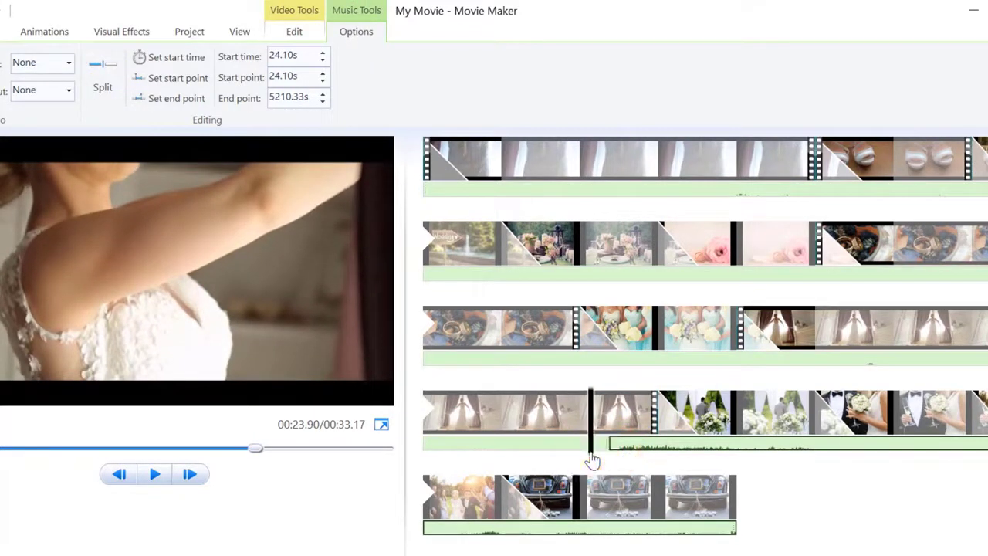
click(592, 460)
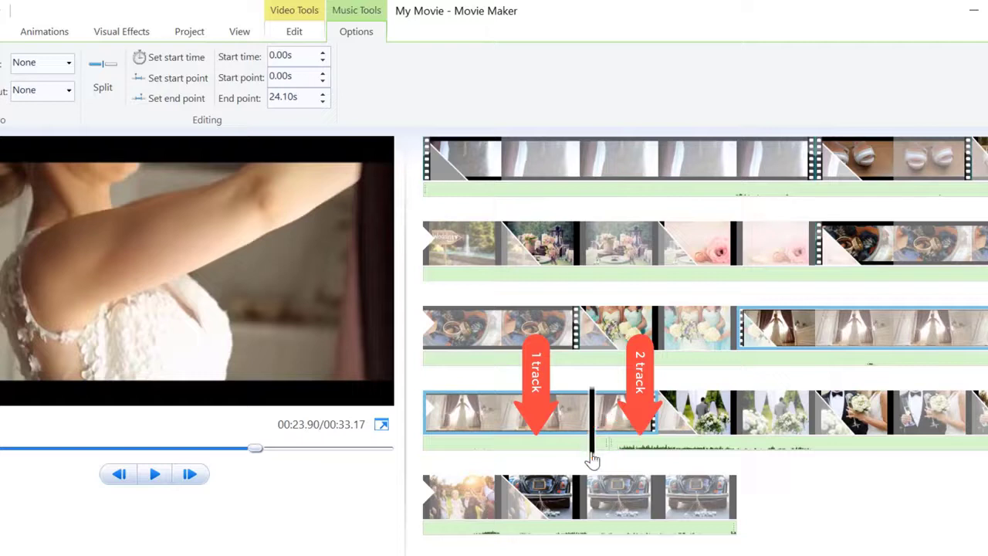
Delete the first part of the split music track and play the movie with the remaining music
click(572, 446)
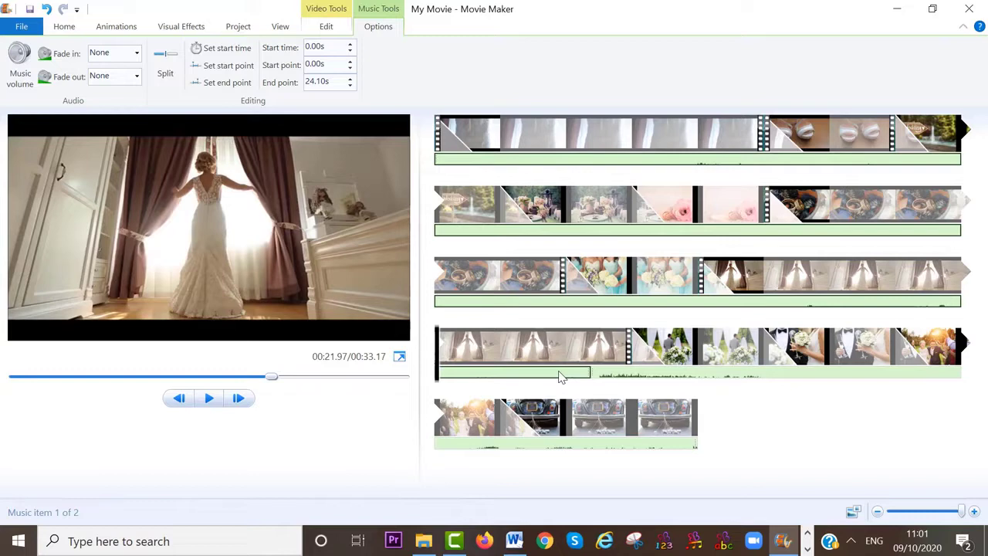
key(Delete)
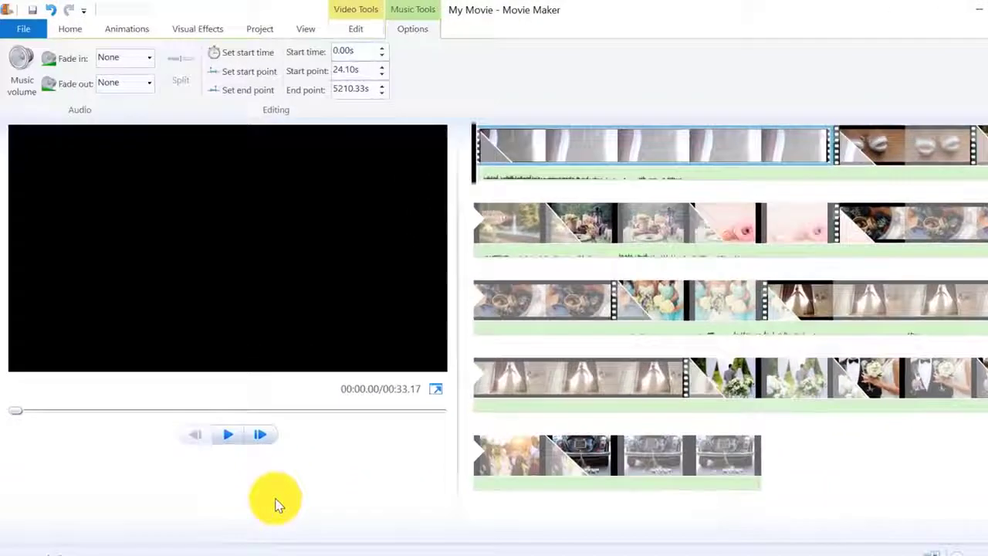
key(space)
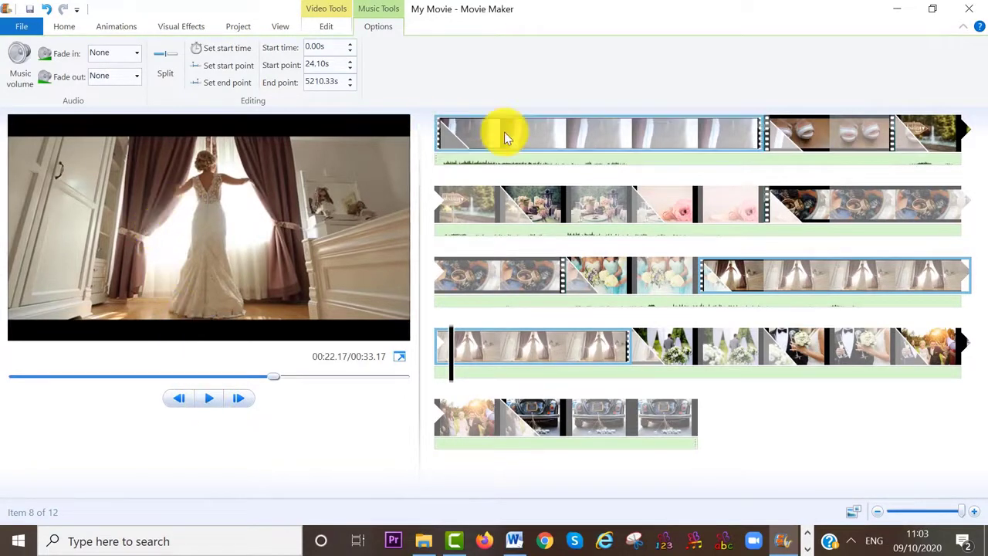
Set both the fade in and the fade out of the music track to Slow, and play the movie
click(463, 159)
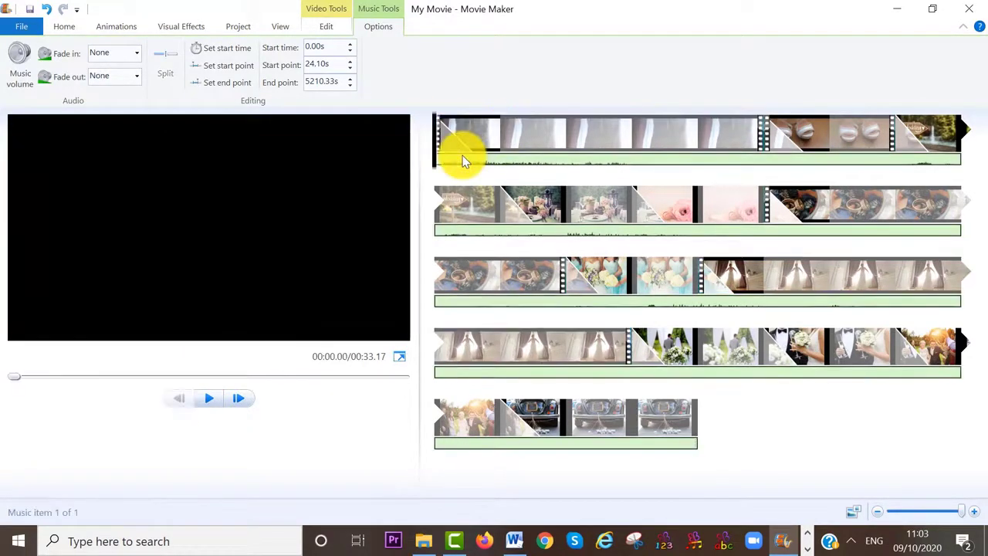
click(138, 54)
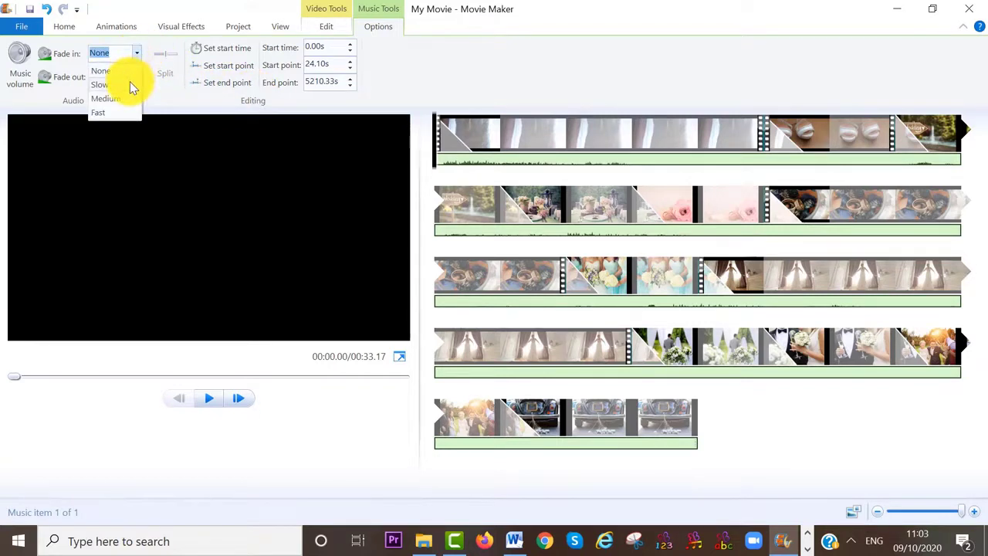
click(130, 82)
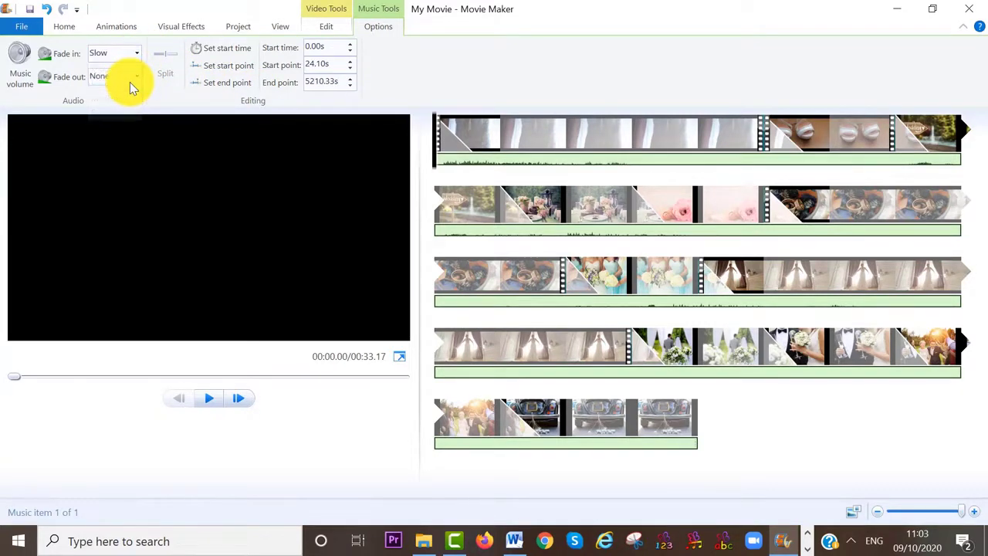
click(129, 82)
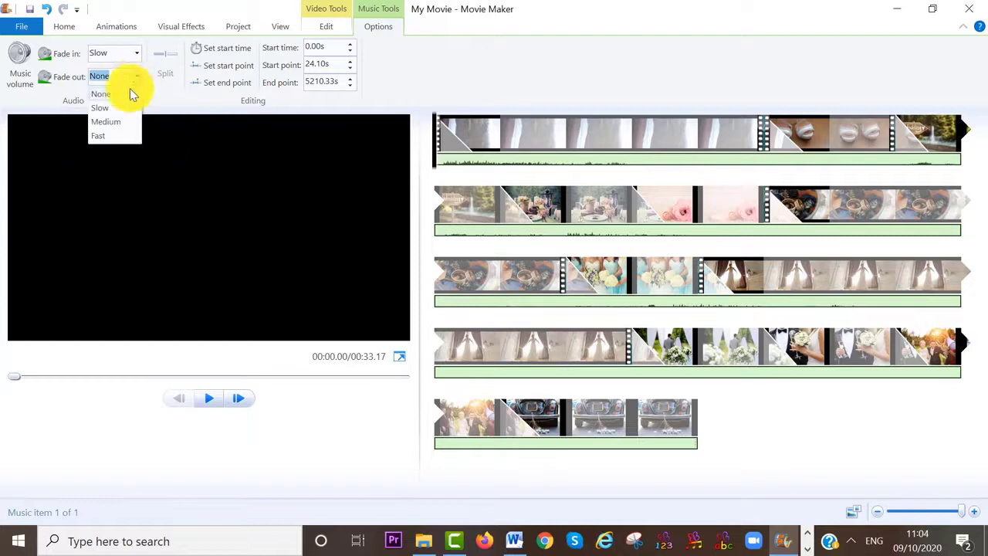
click(121, 108)
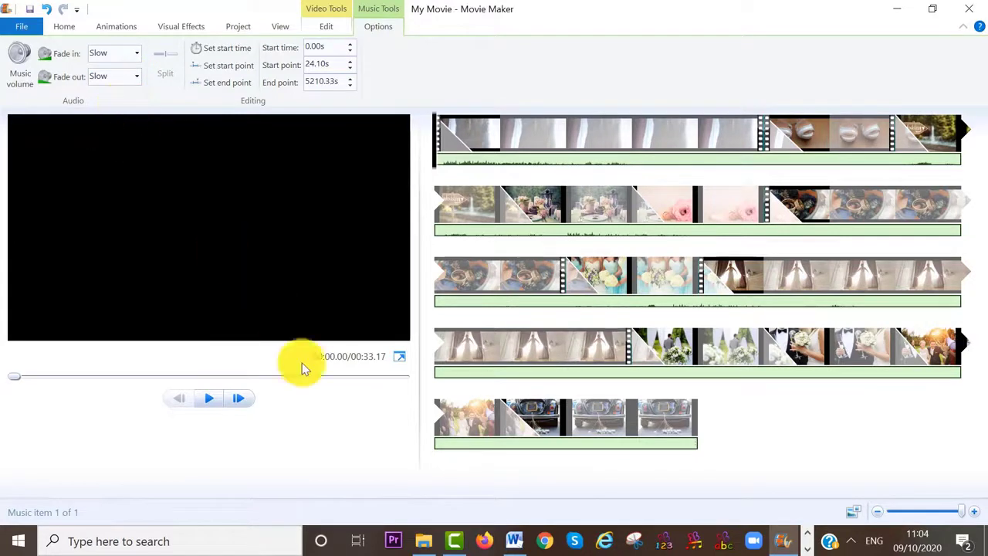
click(207, 399)
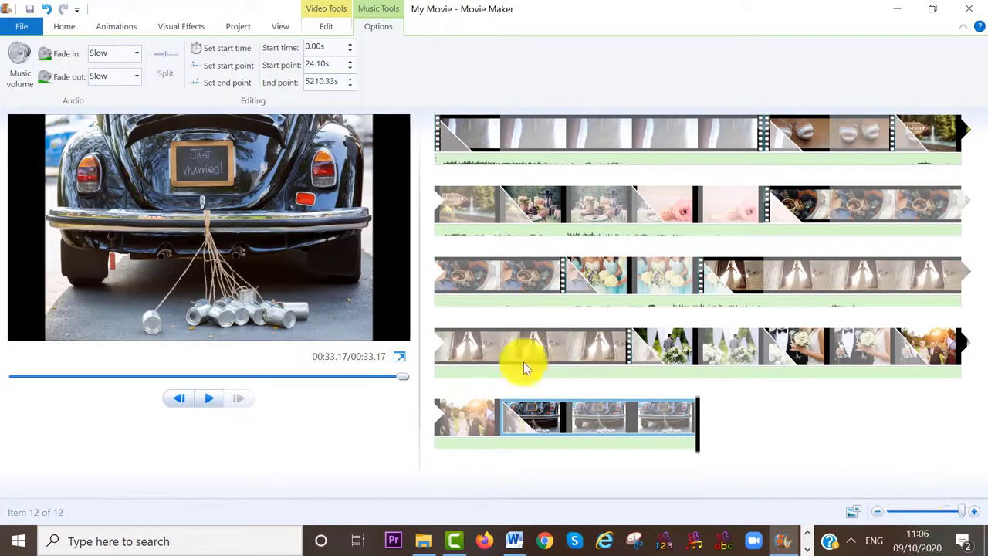
Add a caption reading 03/10/2020 at about 0.70 seconds in the first clip
click(68, 28)
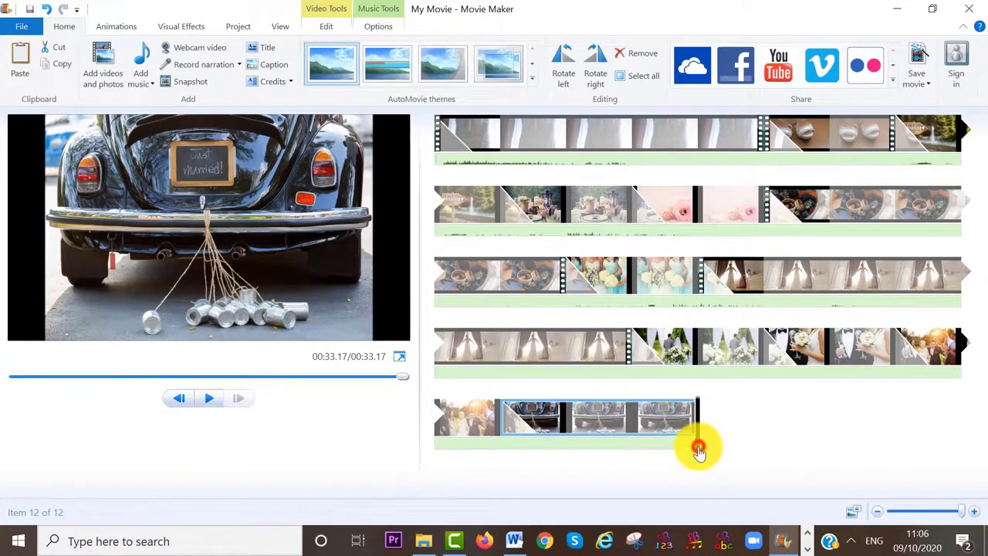
click(656, 351)
drag(549, 163, 487, 171)
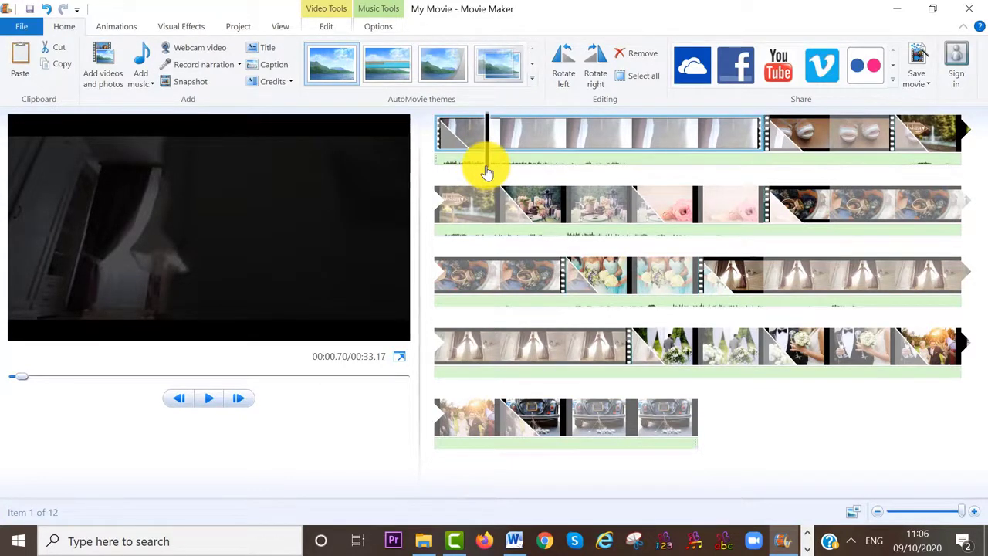
click(272, 65)
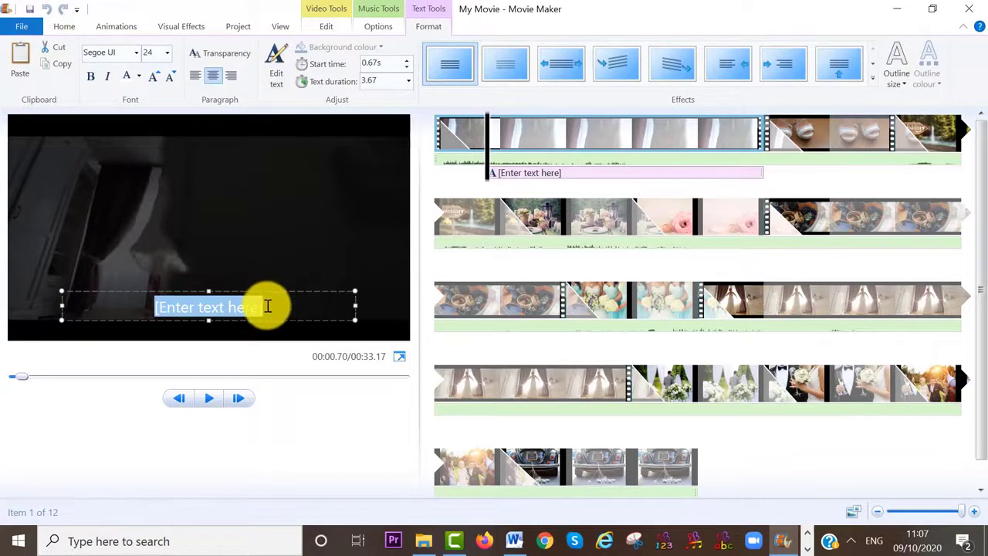
key(Delete)
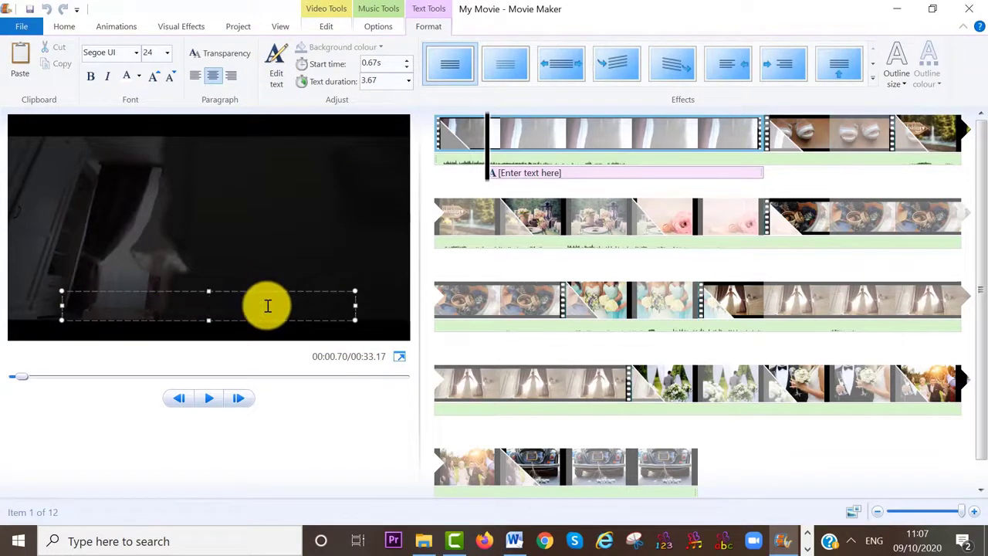
text(03/10/2020)
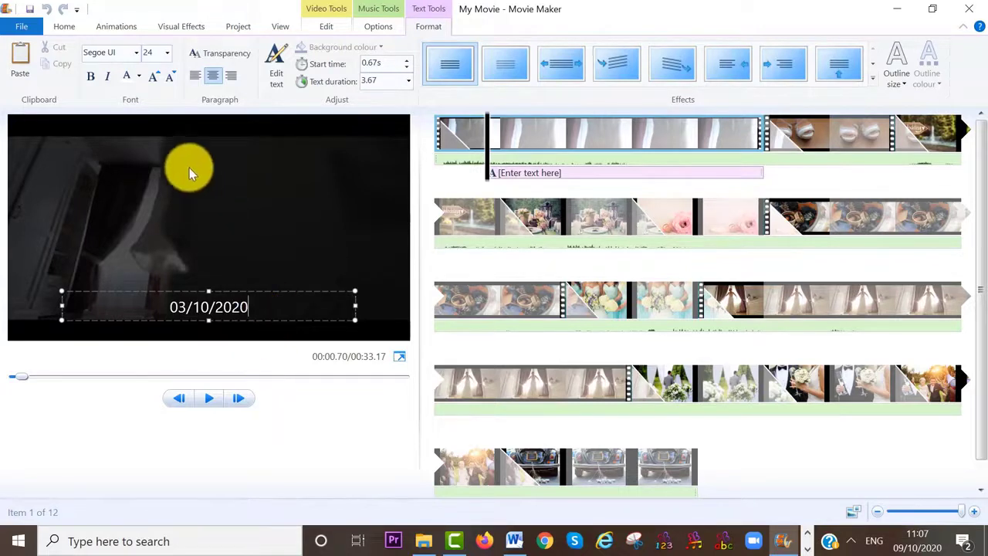
Format the date caption in Prestige Elite Std at size 26 and set its text duration to 3.00 seconds
click(136, 54)
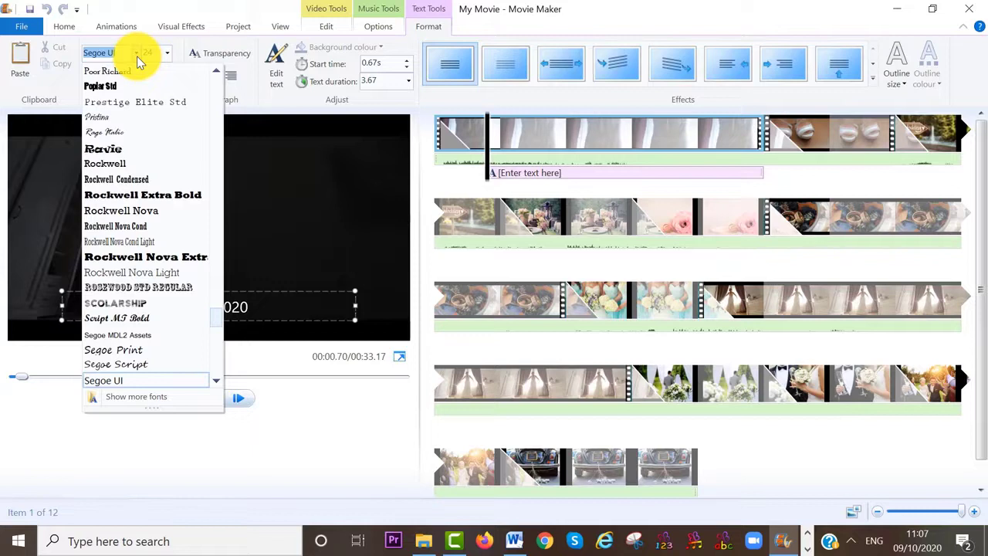
click(170, 100)
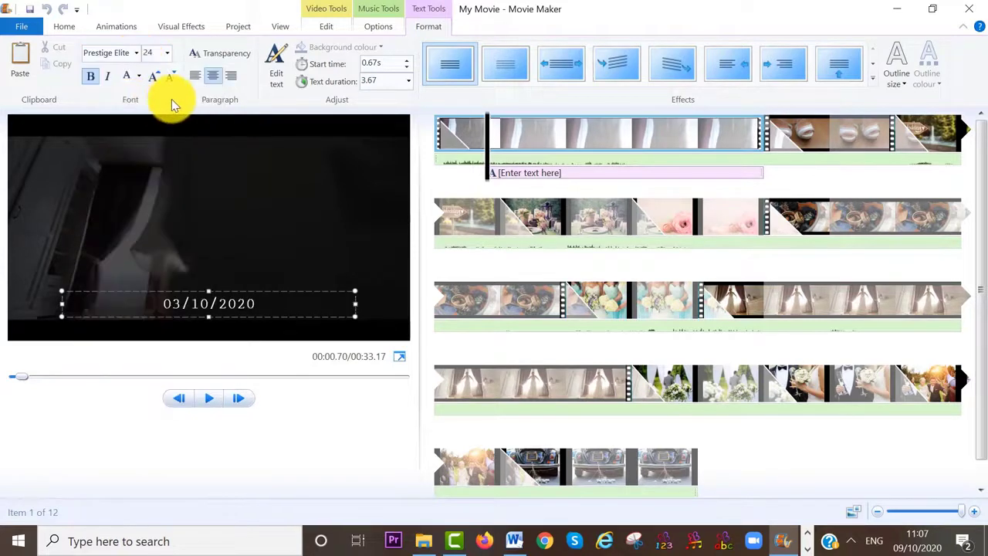
click(167, 54)
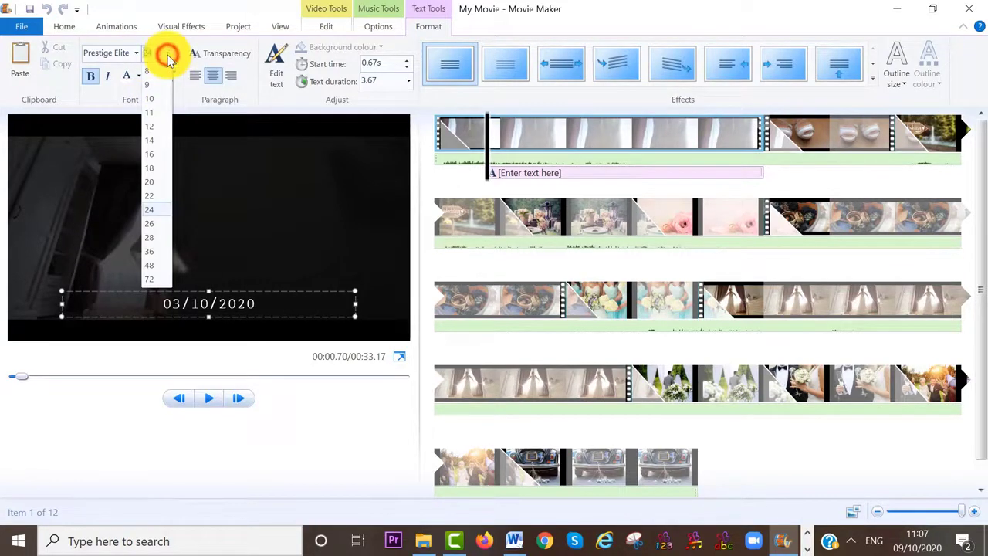
click(156, 223)
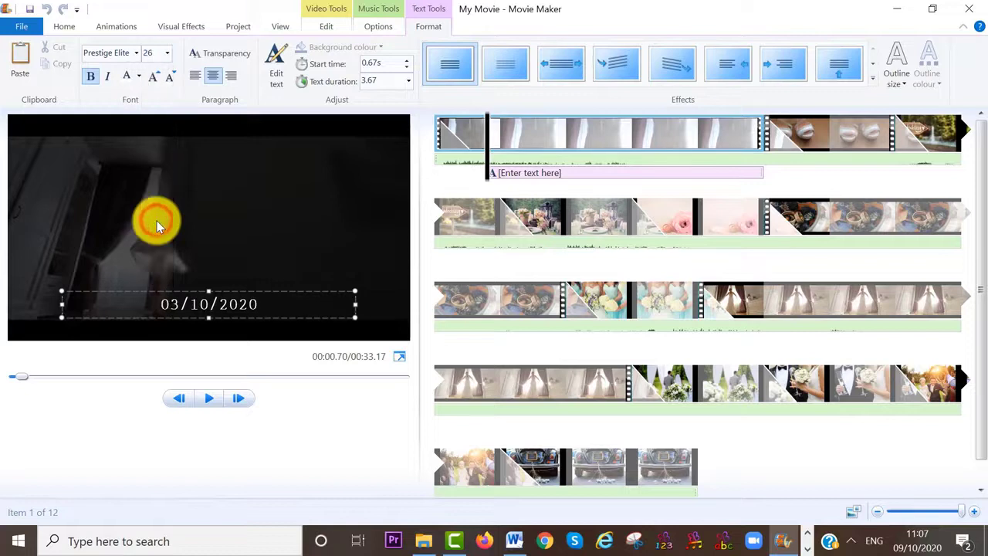
click(409, 82)
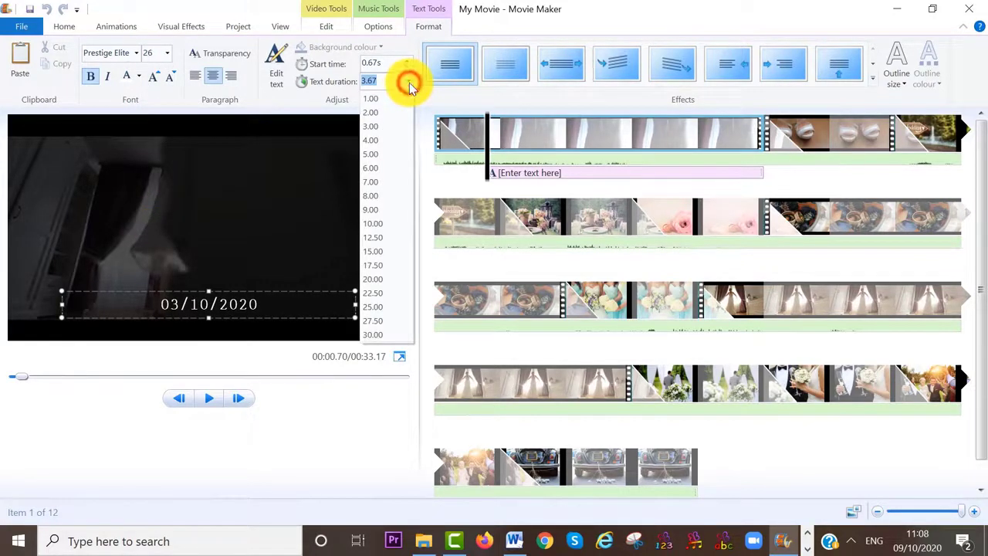
click(390, 128)
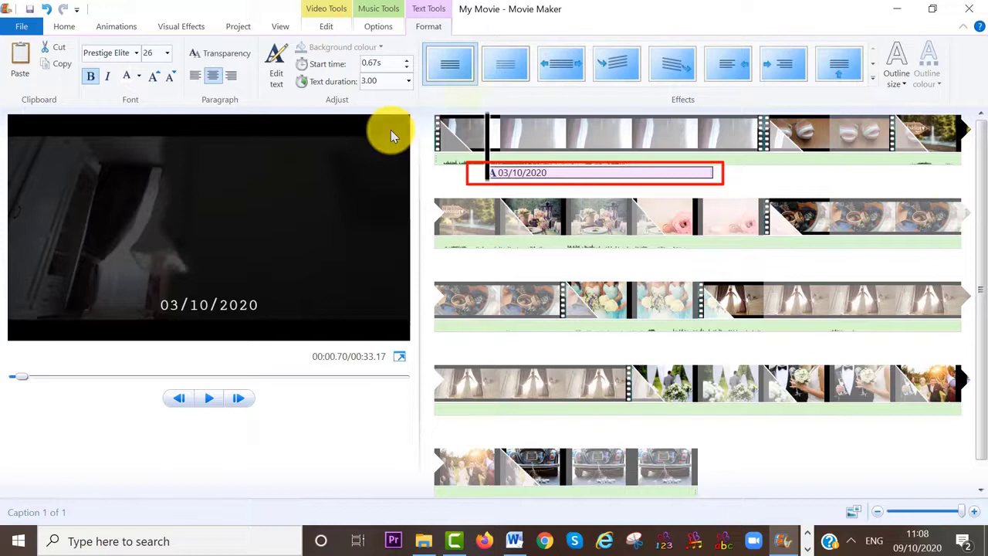
Apply the second text effect in the gallery to the date caption and give it a narrow dark blue outline
click(506, 79)
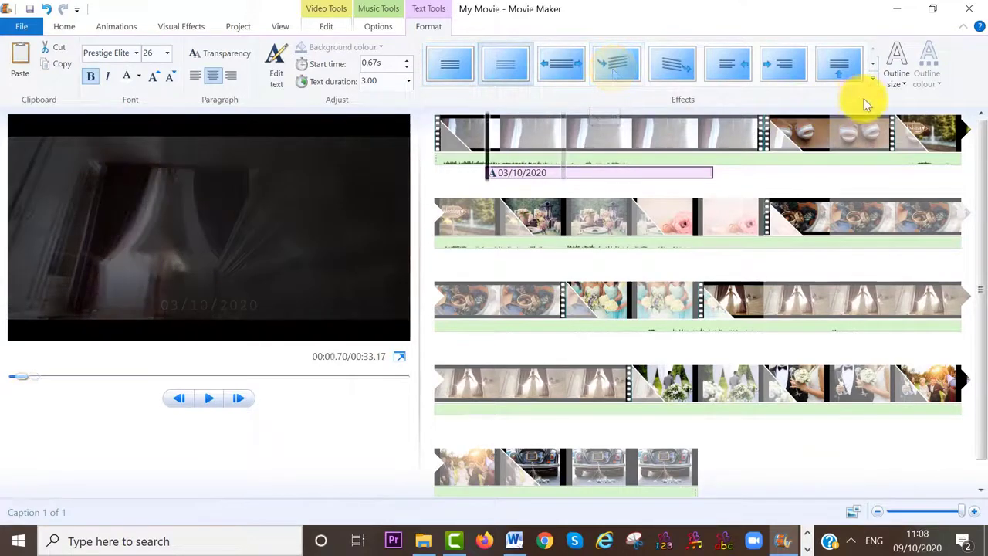
click(904, 82)
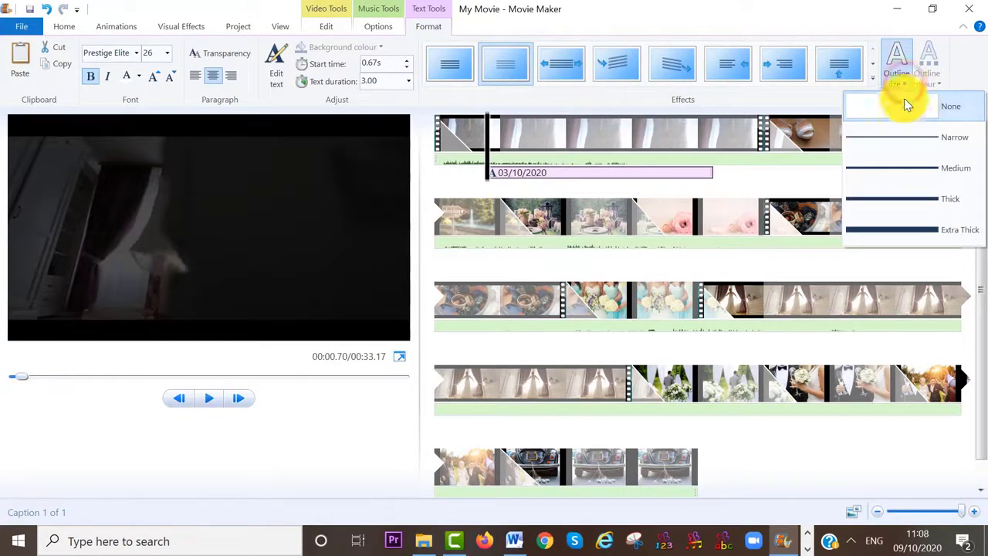
click(905, 136)
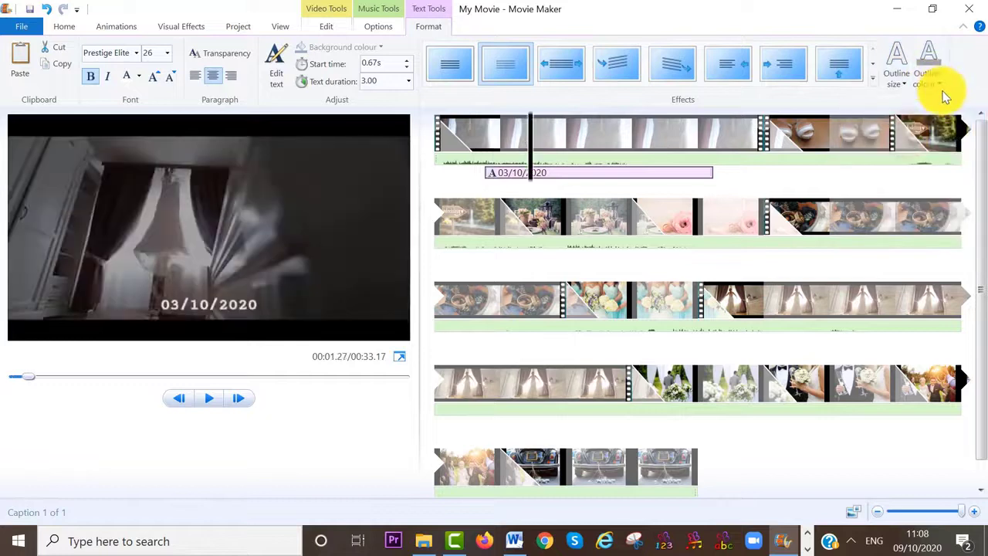
click(940, 84)
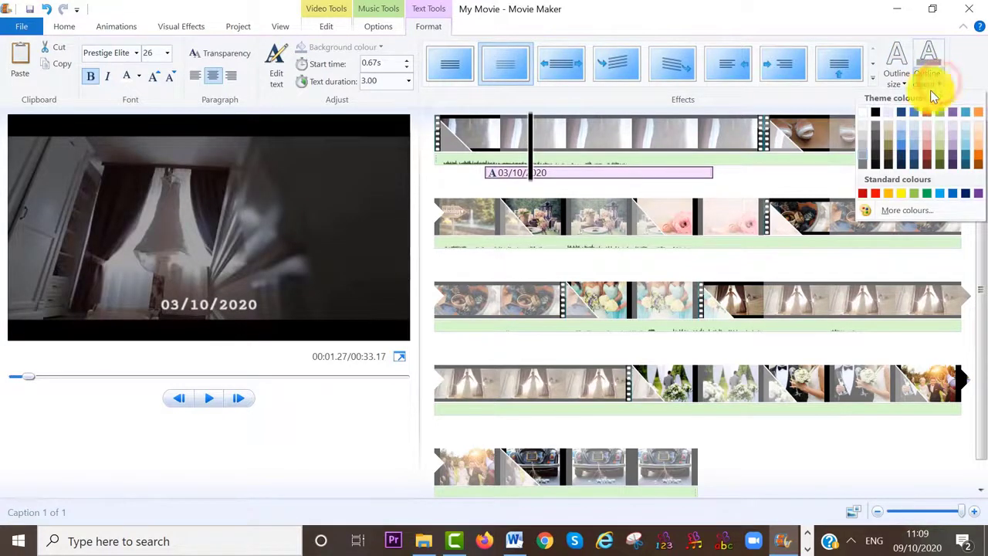
click(902, 113)
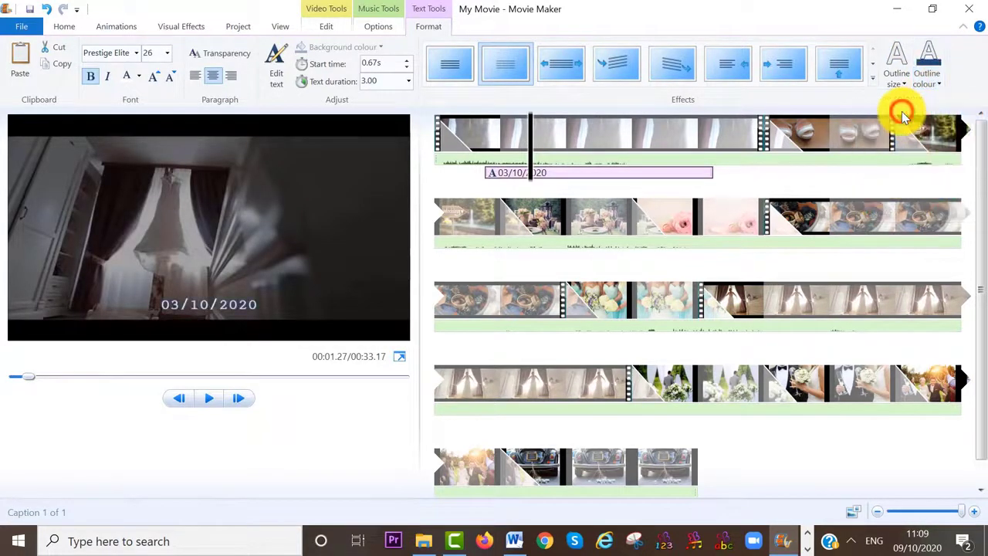
Play the movie from the start and pause it in the shoes clip at about 5.67 seconds
click(444, 126)
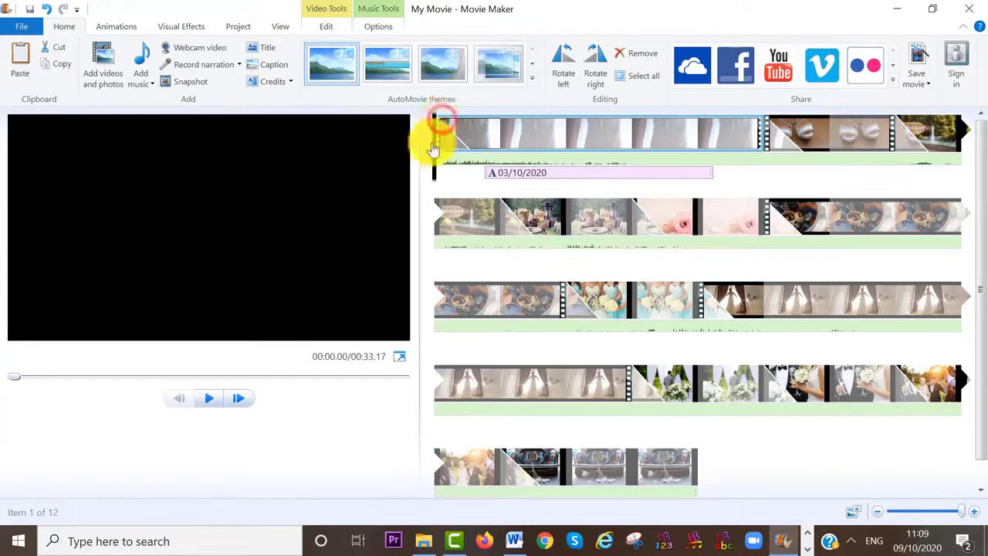
click(213, 399)
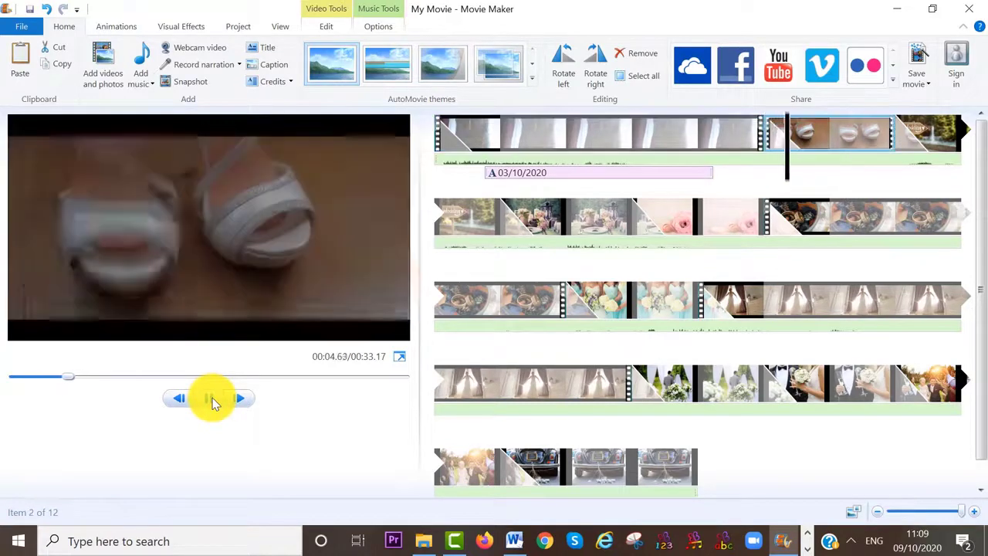
click(213, 399)
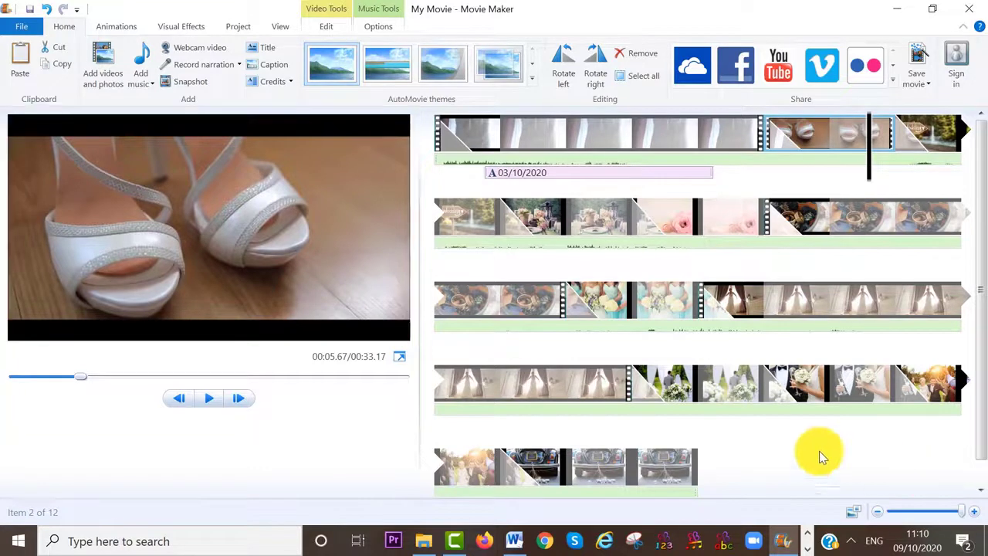
Take a snapshot of the current shoes frame, save it as "weddding shoes" in PNG format in the Pictures folder, and play the movie
click(186, 80)
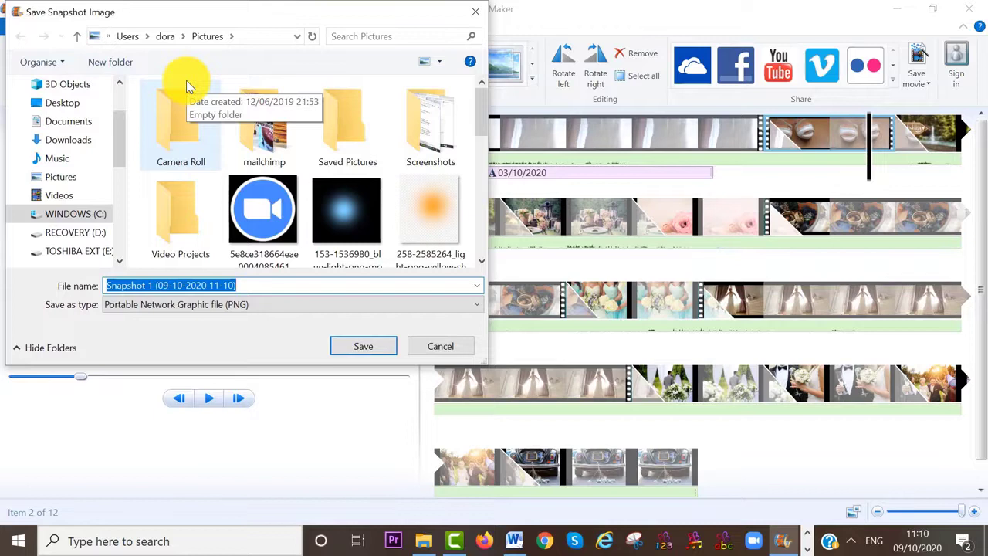
text(sho)
key(BackSpace)
key(BackSpace)
key(BackSpace)
text(weed)
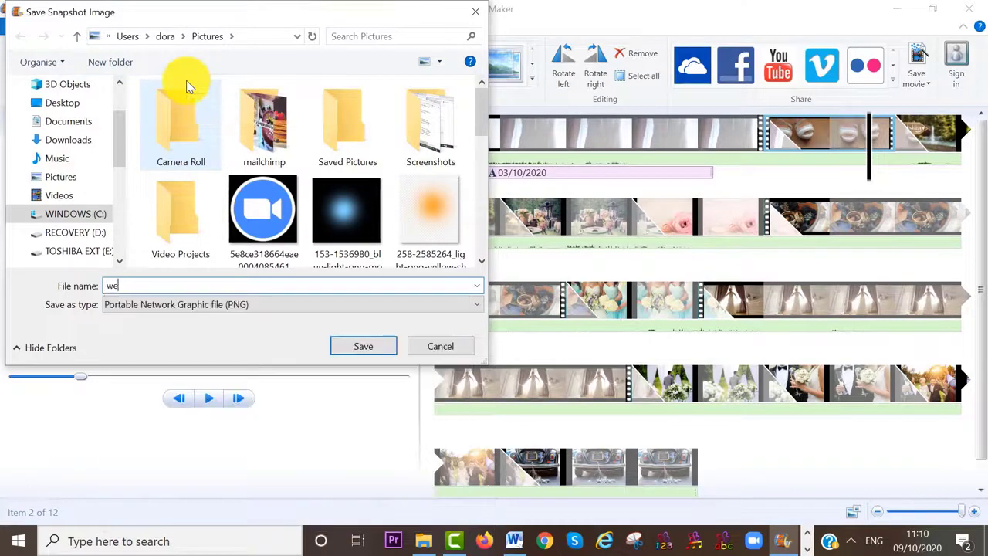
key(BackSpace)
text(dding shoes)
click(61, 177)
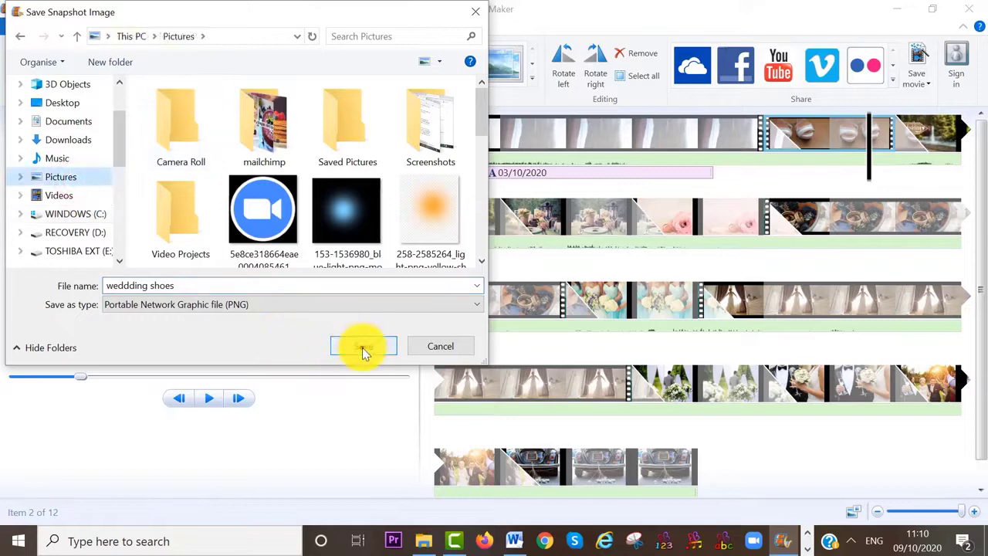
click(360, 345)
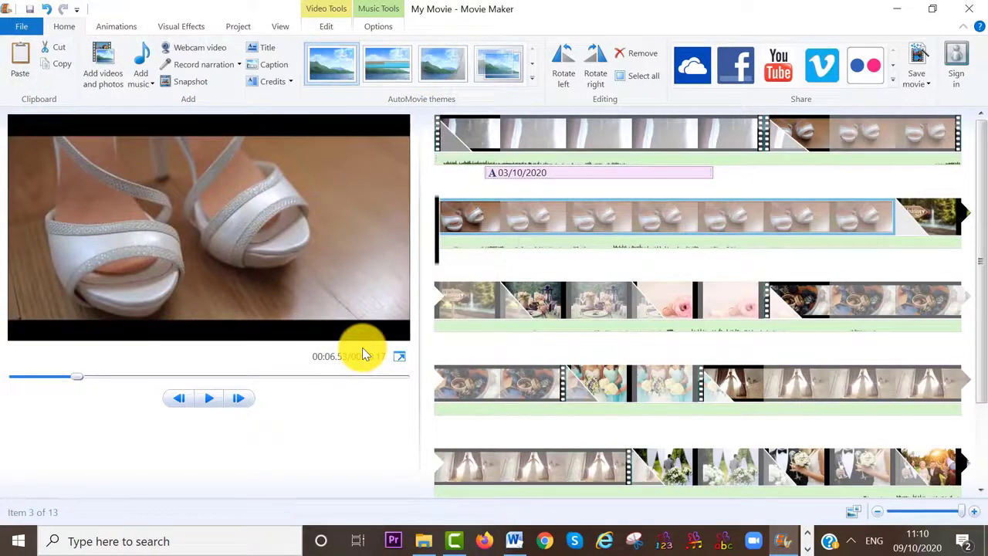
click(208, 398)
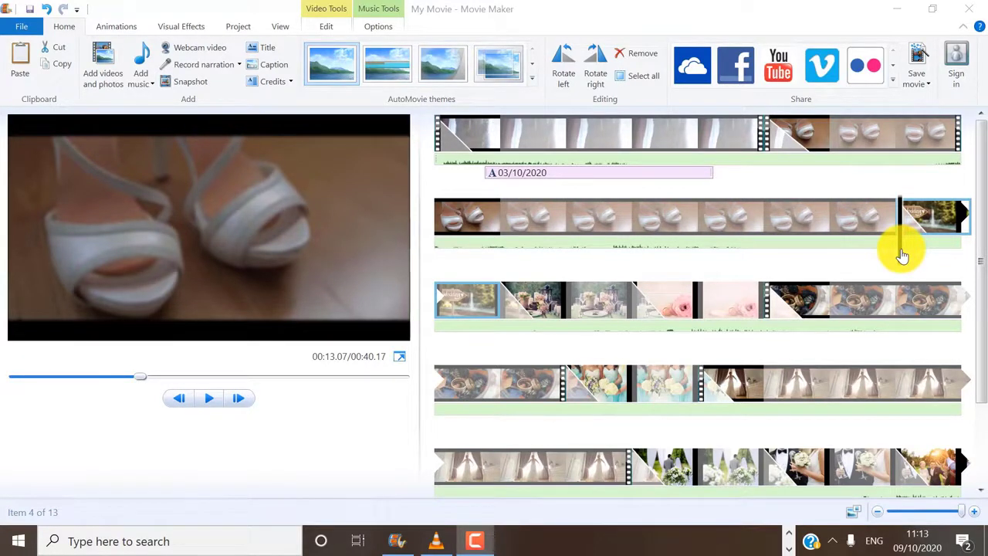
Add a title at the very start of the movie and give its clip a pale blue background colour
drag(900, 248, 436, 154)
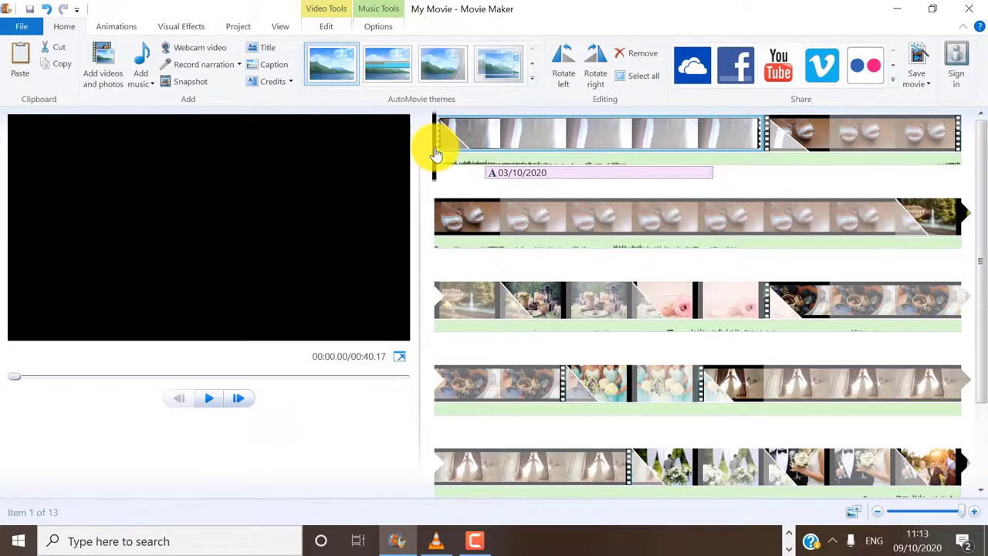
click(271, 56)
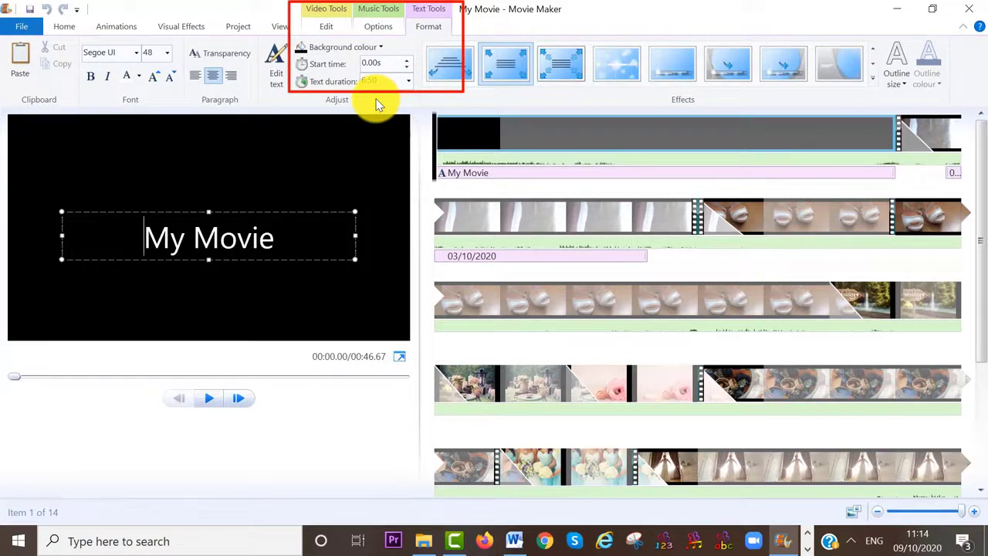
click(326, 27)
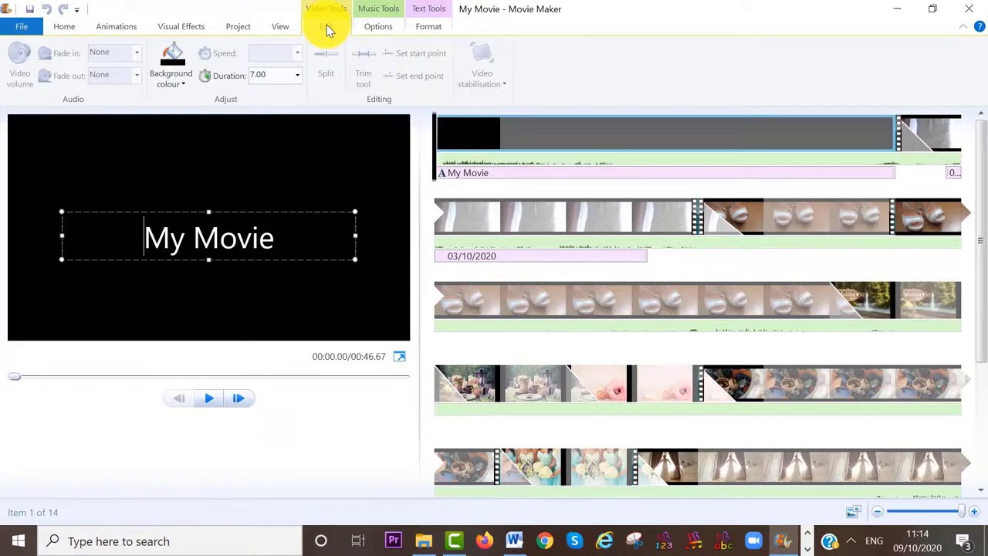
click(185, 83)
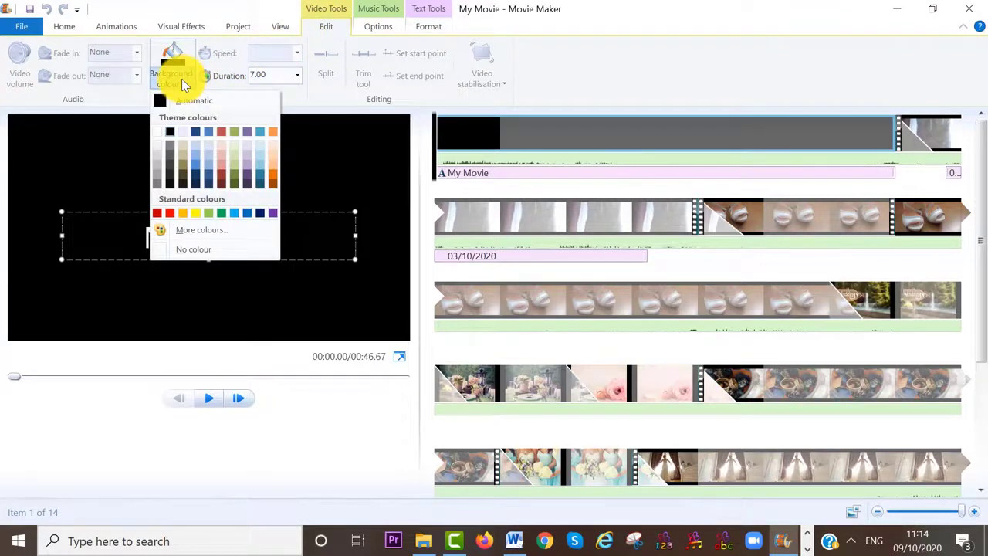
click(211, 145)
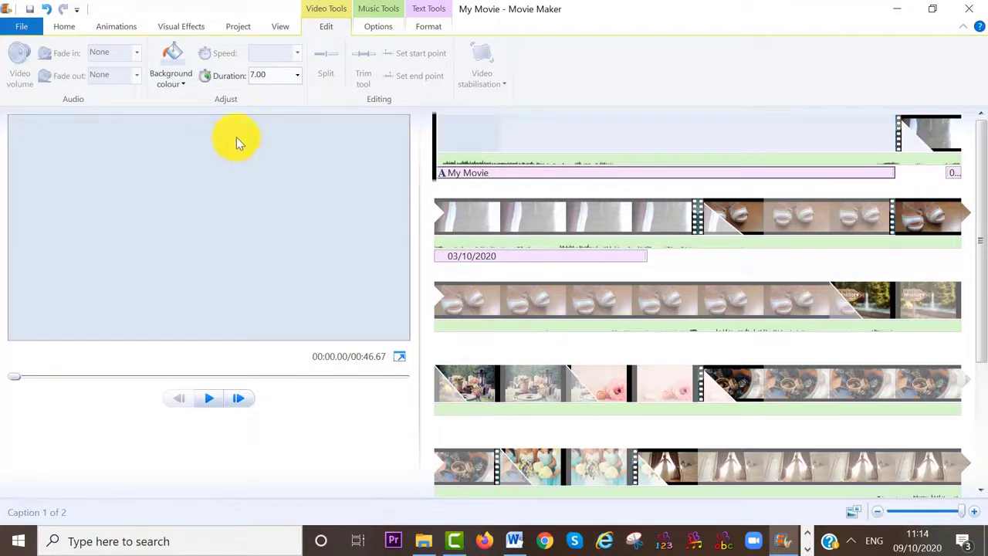
Set the title clip's duration to 2.50 seconds
click(281, 77)
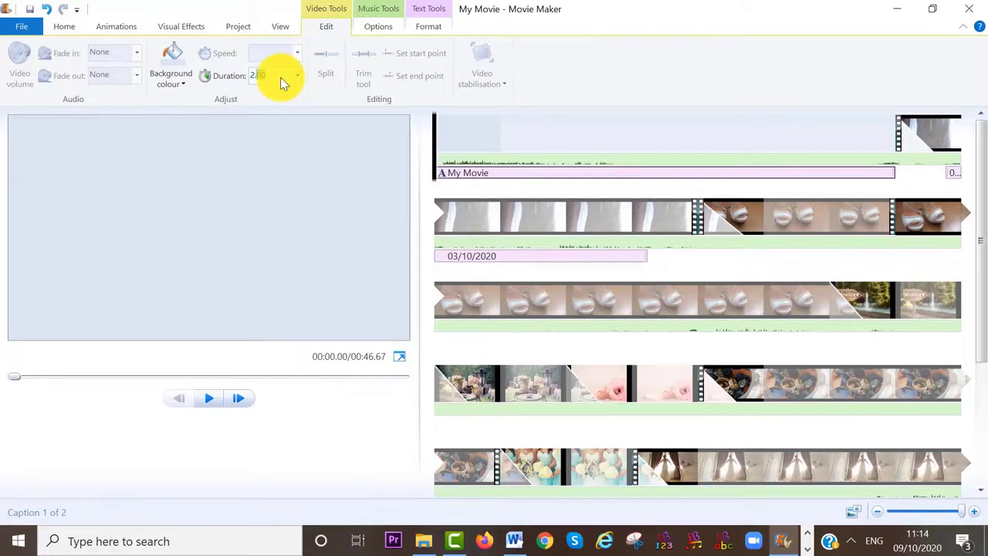
text(2.5)
key(Return)
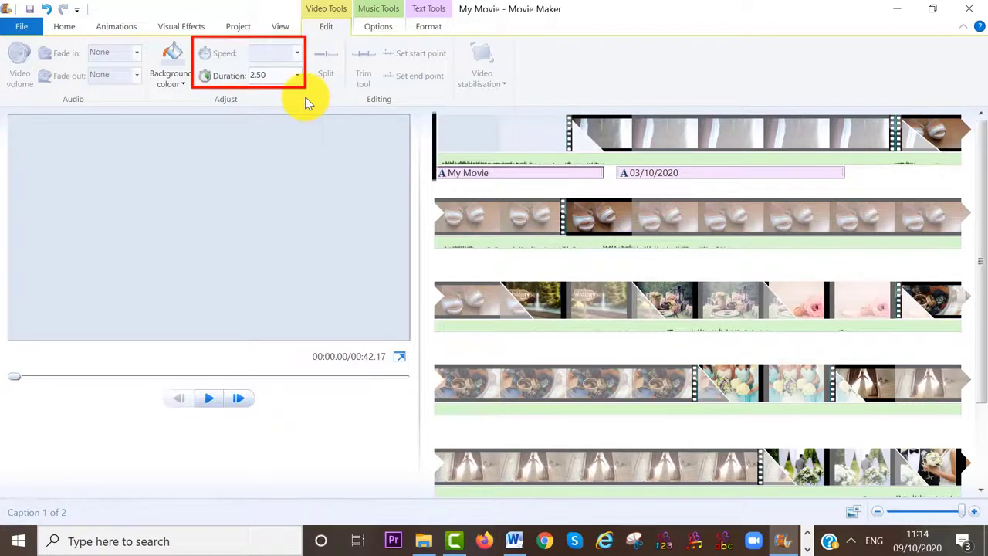
Replace the title text with "WEDDING DAY" above the couple's first names joined by "&", then widen and centre the text box
click(491, 174)
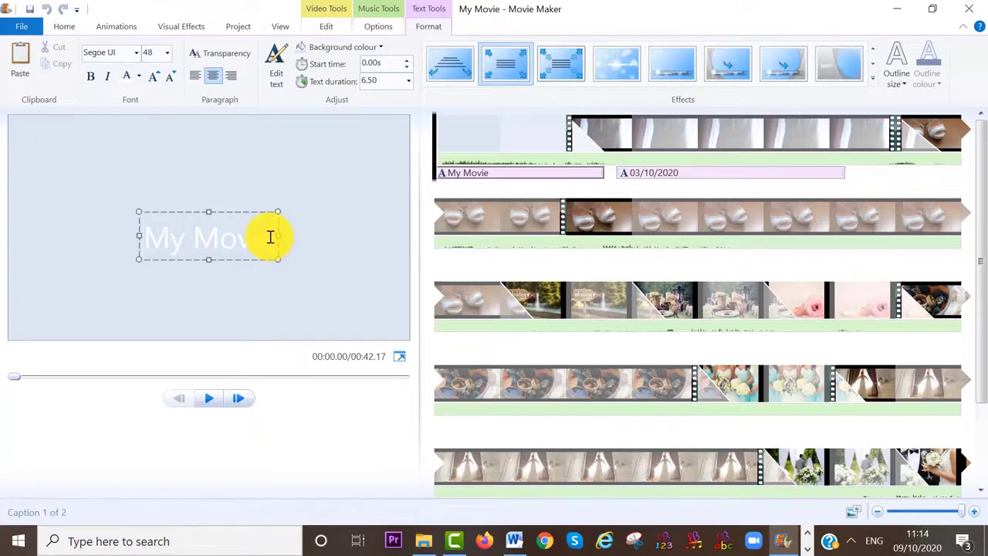
key(BackSpace)
key(BackSpace)
key(BackSpace)
key(BackSpace)
key(BackSpace)
key(BackSpace)
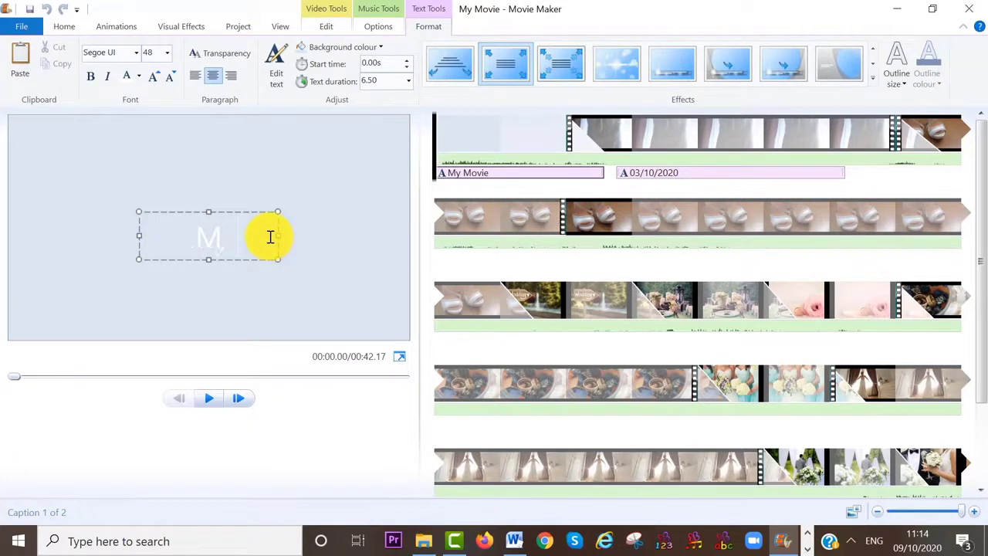
text(WEDDING)
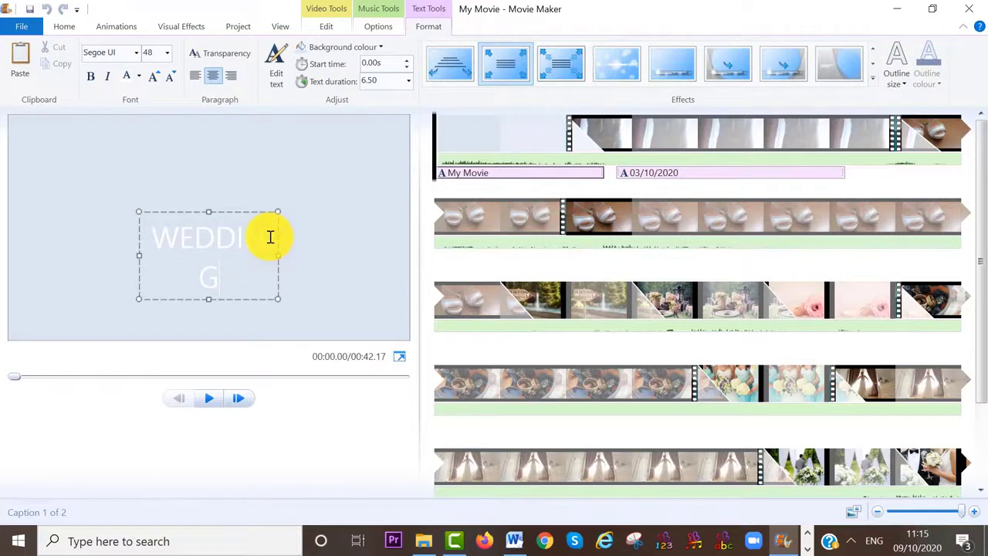
text( DAY)
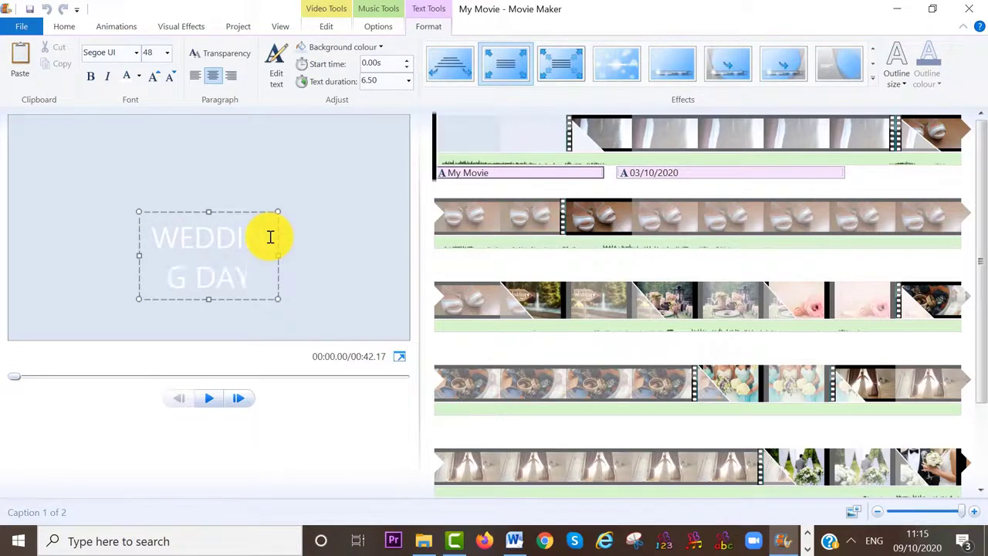
drag(278, 255, 315, 257)
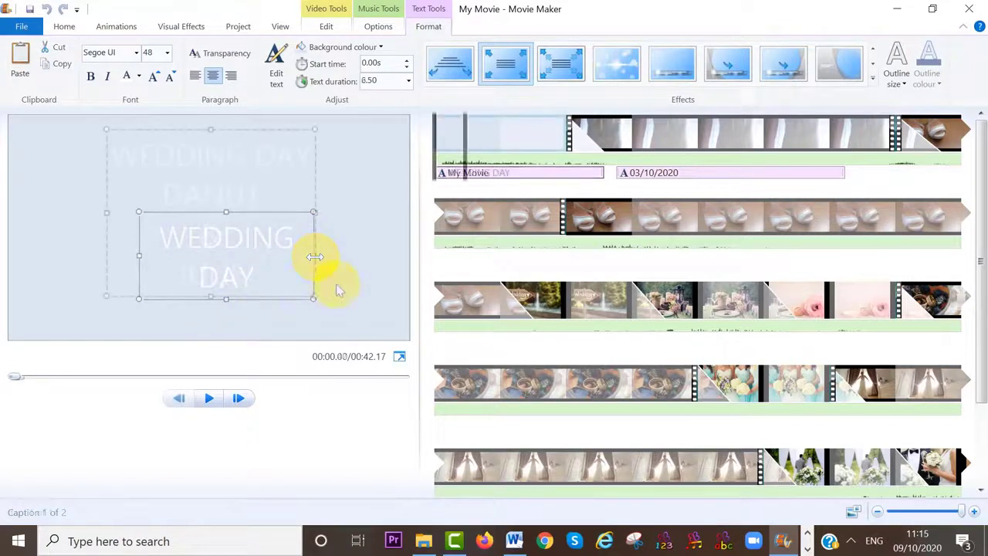
click(338, 283)
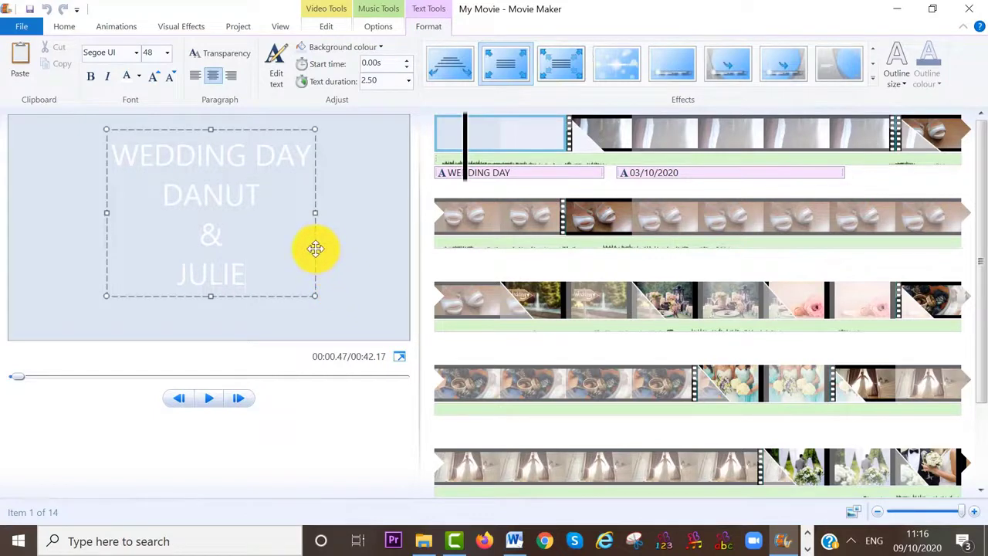
mouse_move(315, 248)
mouse_down()
mouse_move(239, 269)
mouse_move(316, 269)
mouse_move(304, 227)
mouse_move(301, 274)
mouse_move(309, 262)
mouse_up()
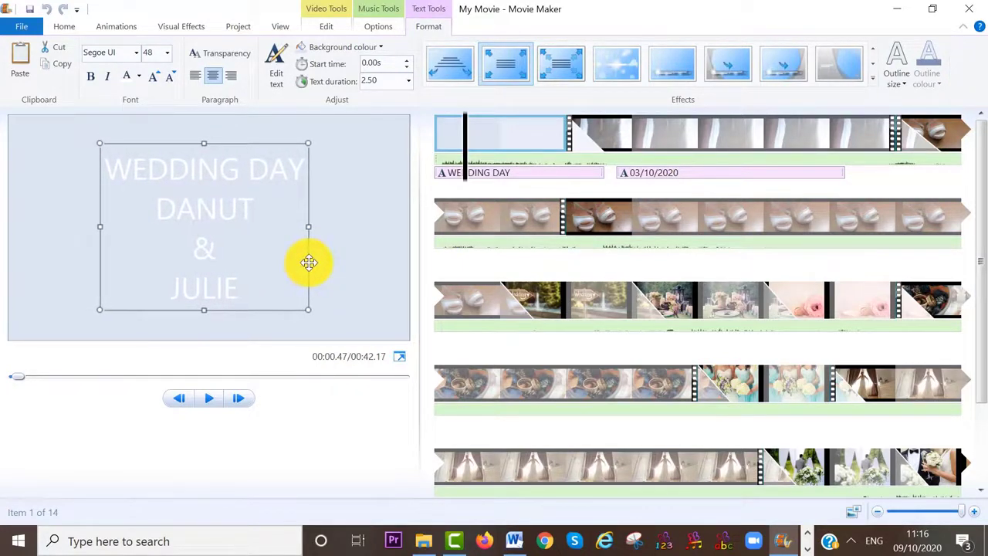
Apply the Cinematic - burst 1 effect to the title and play it from the start
click(463, 133)
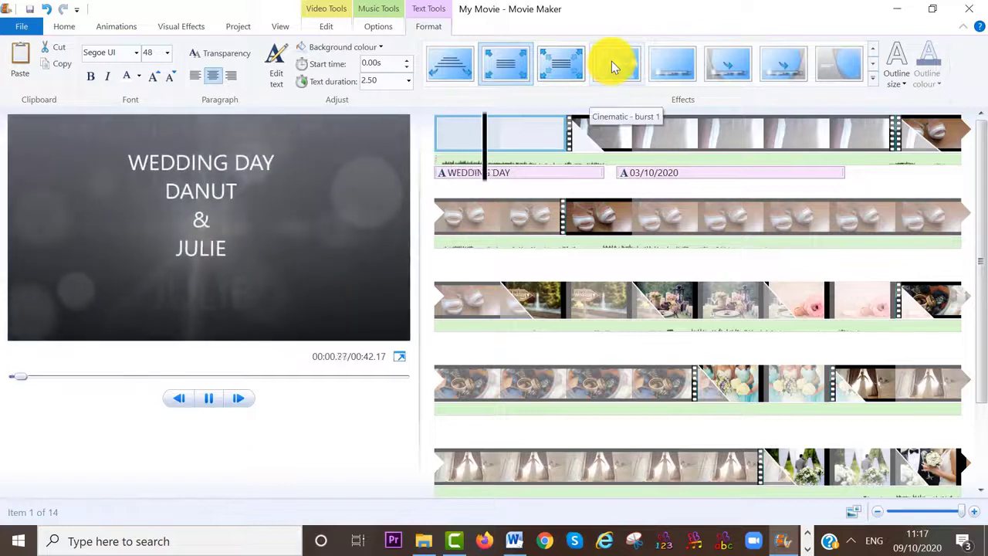
click(611, 61)
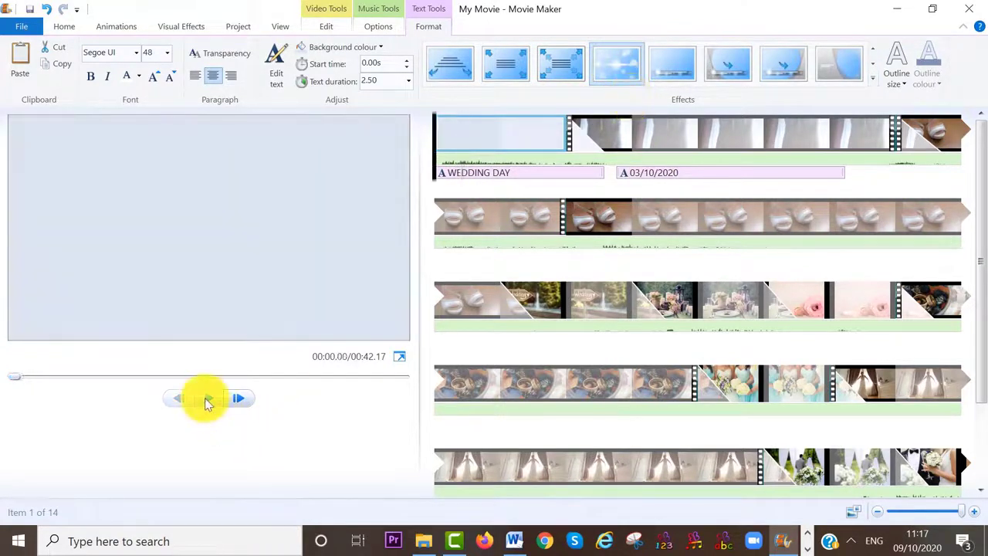
click(207, 399)
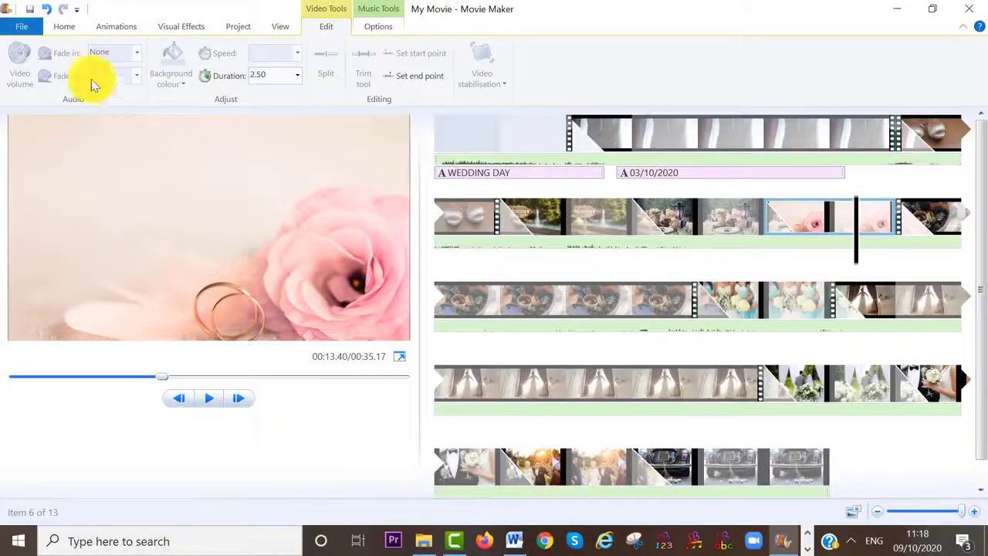
Add "Directed by" credits after the car clip at the movie's end and give them a light blue background
click(65, 26)
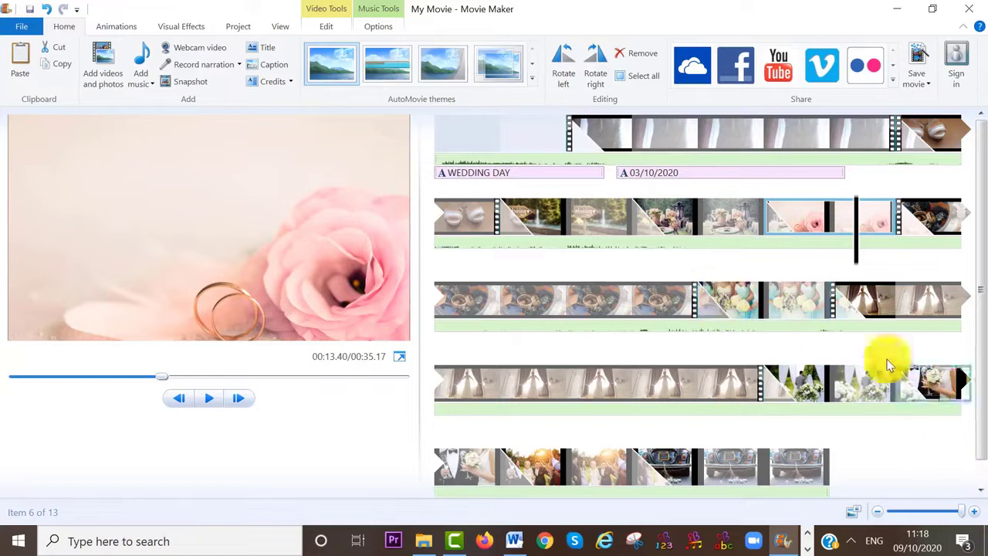
drag(858, 258, 805, 474)
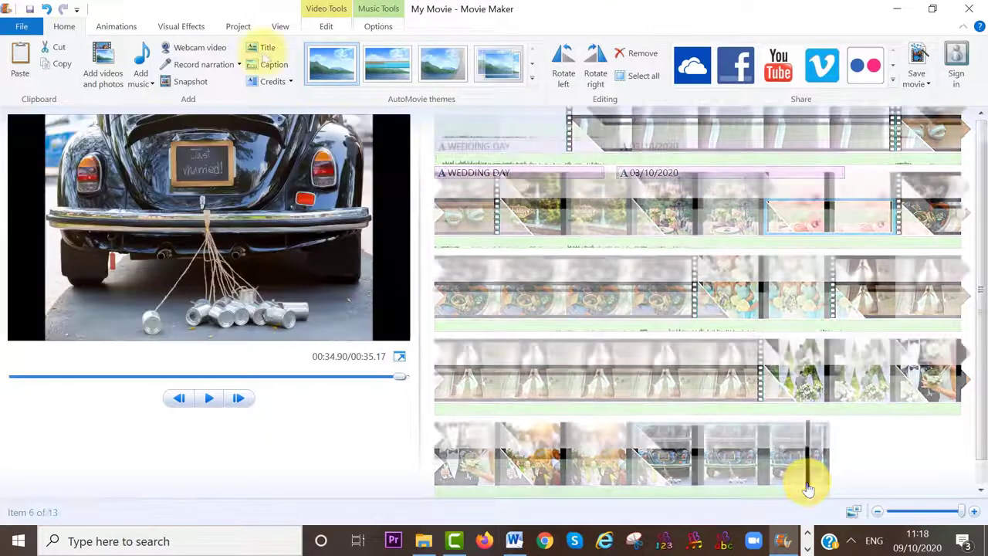
click(290, 83)
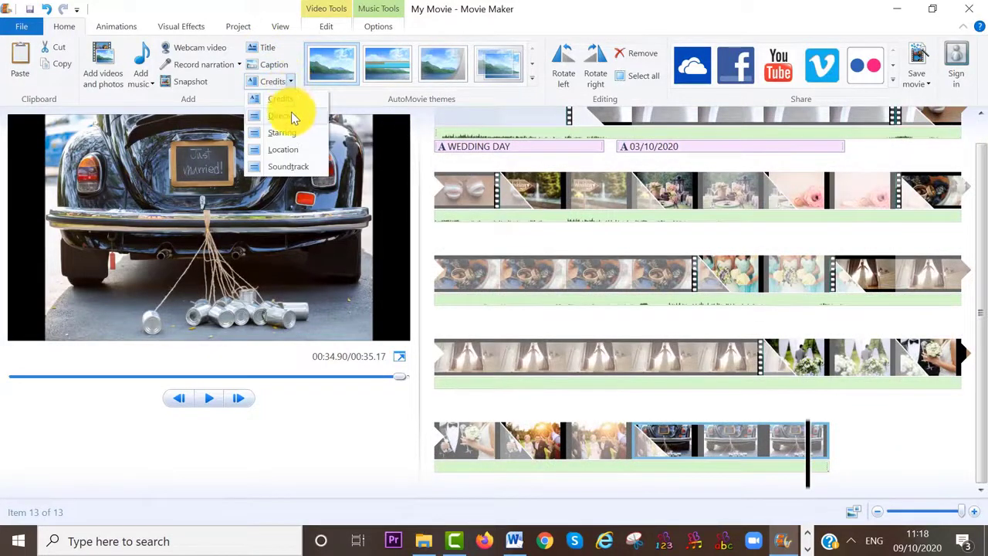
click(291, 117)
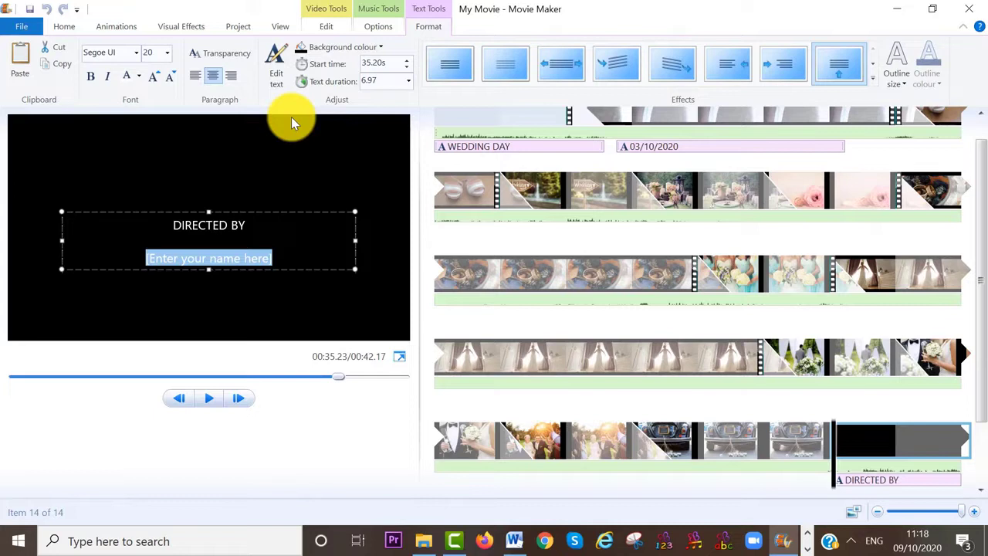
click(339, 48)
click(342, 114)
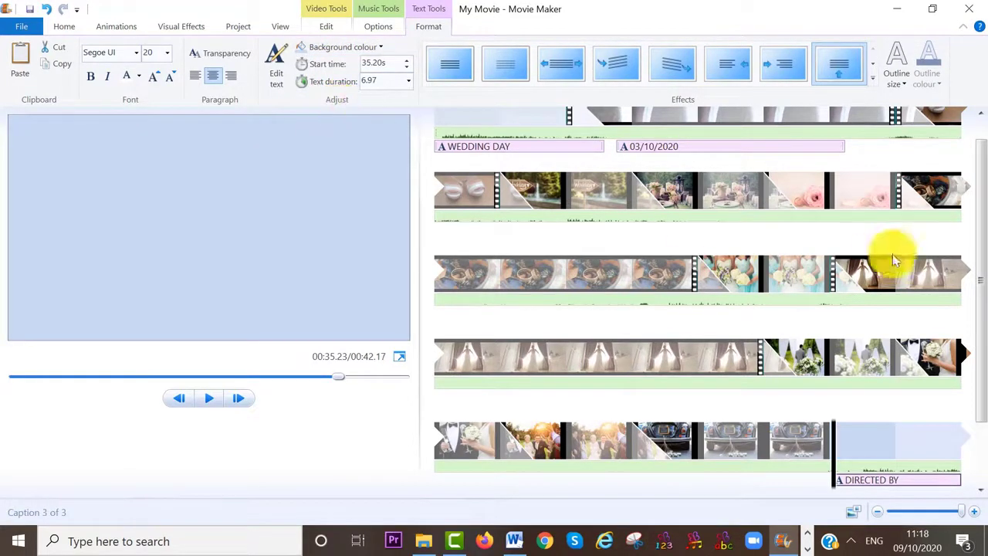
Shorten the closing credits clip with a preset duration and select its "DIRECTED BY" text
drag(977, 269, 982, 309)
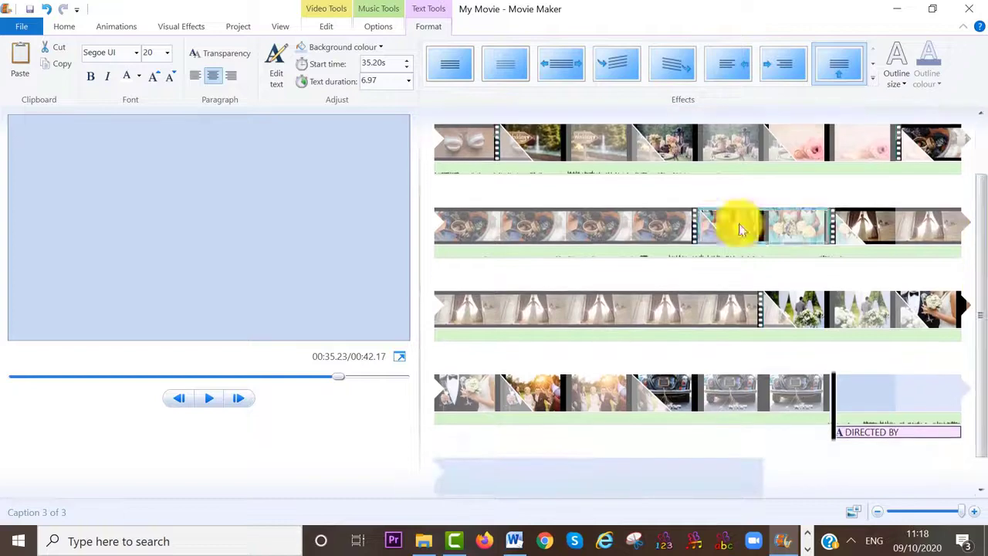
click(324, 23)
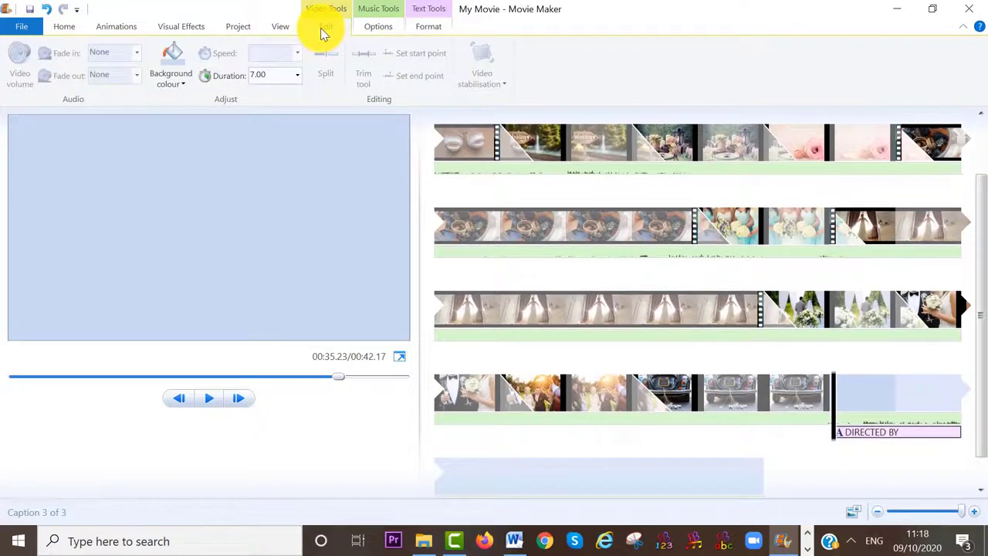
click(297, 75)
click(276, 106)
click(888, 480)
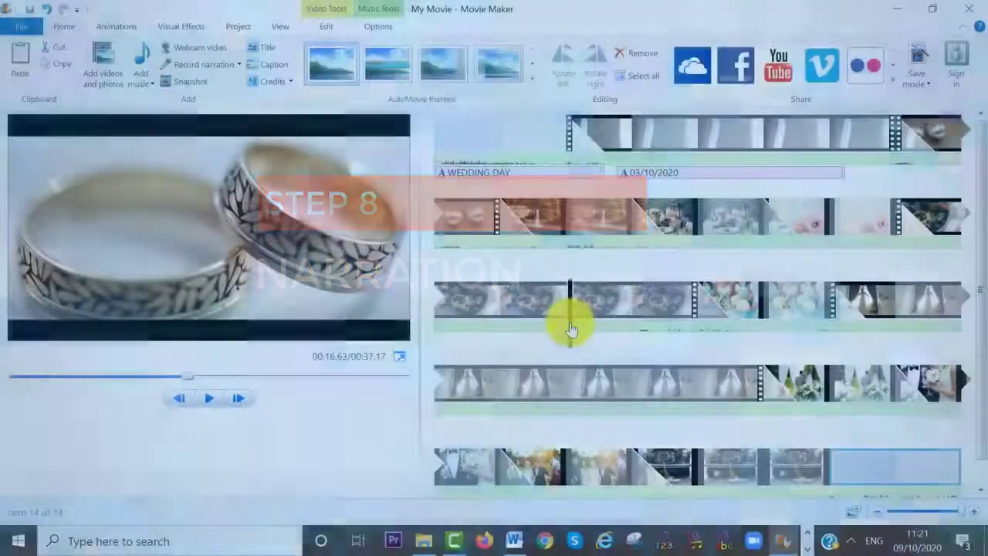
Record a narration starting at about 16.63 seconds in the wedding rings clip, stopping after about 6 seconds
click(571, 330)
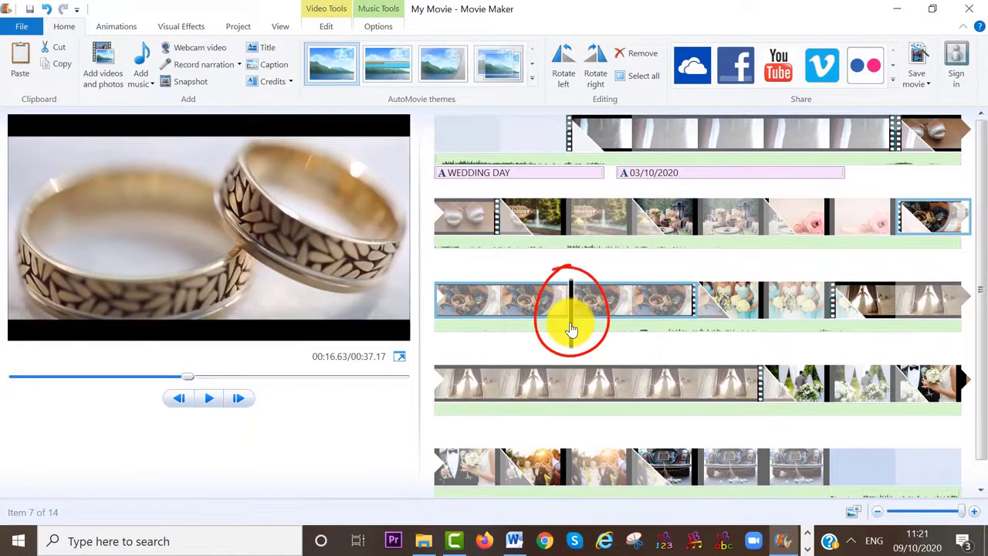
click(216, 68)
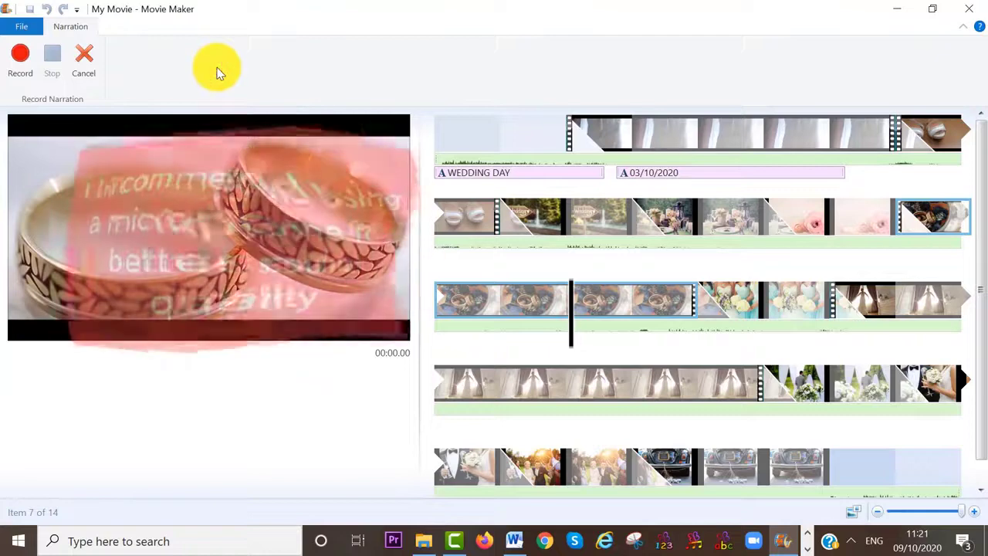
click(23, 58)
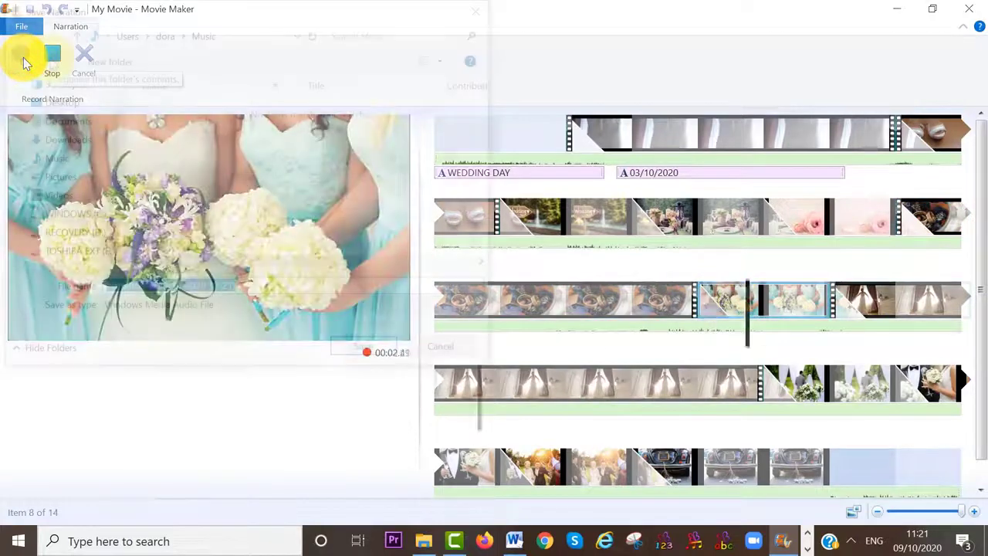
click(52, 61)
Save the narration as "WEDDING NARRATION" in Windows Media Audio format in the Music folder
text(WEDDIN)
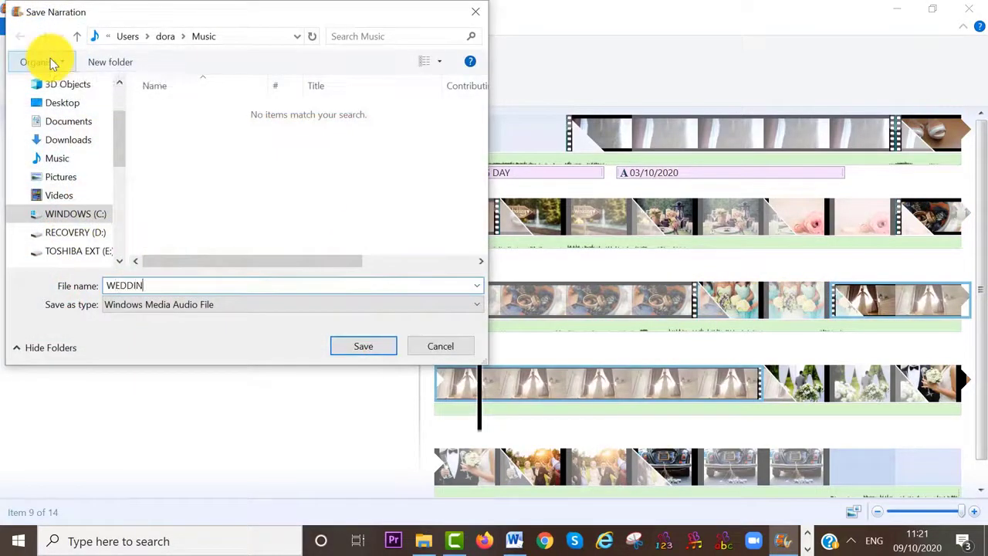
text(G NARRATION)
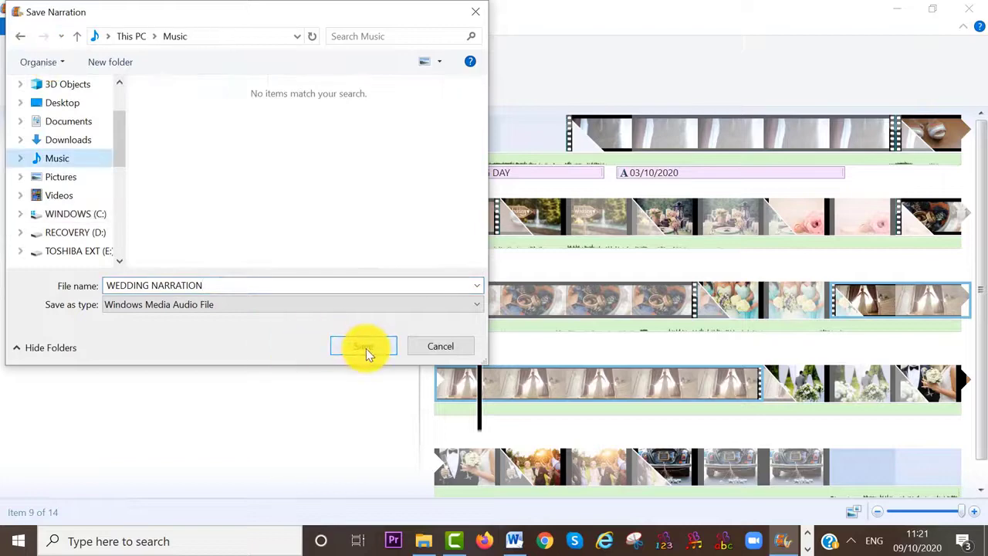
click(364, 346)
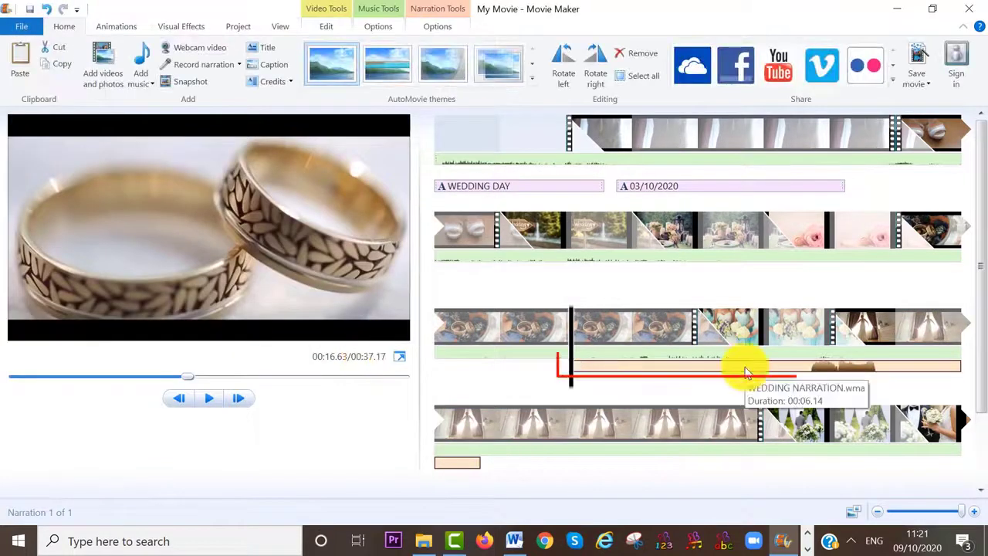
Split the narration at about 19.80 seconds and select the part before the split
click(789, 371)
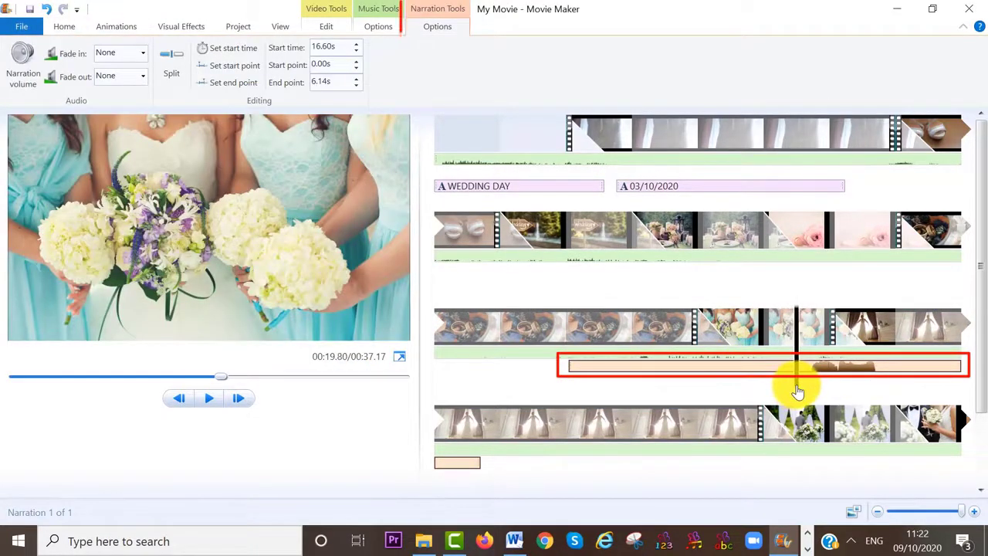
click(175, 77)
click(694, 369)
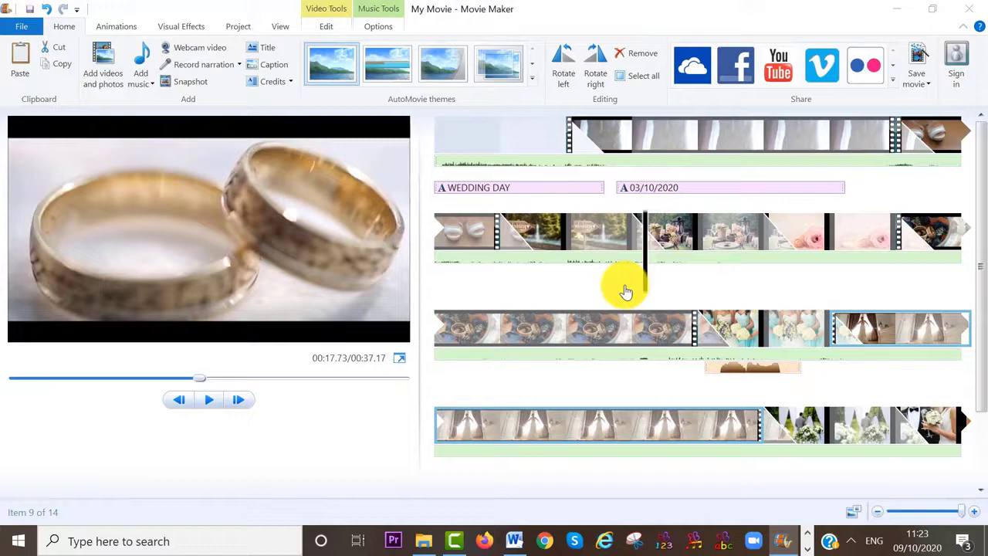
Apply the fourth black-and-white visual effect to the wedding sign and fountain clip and preview it
click(573, 254)
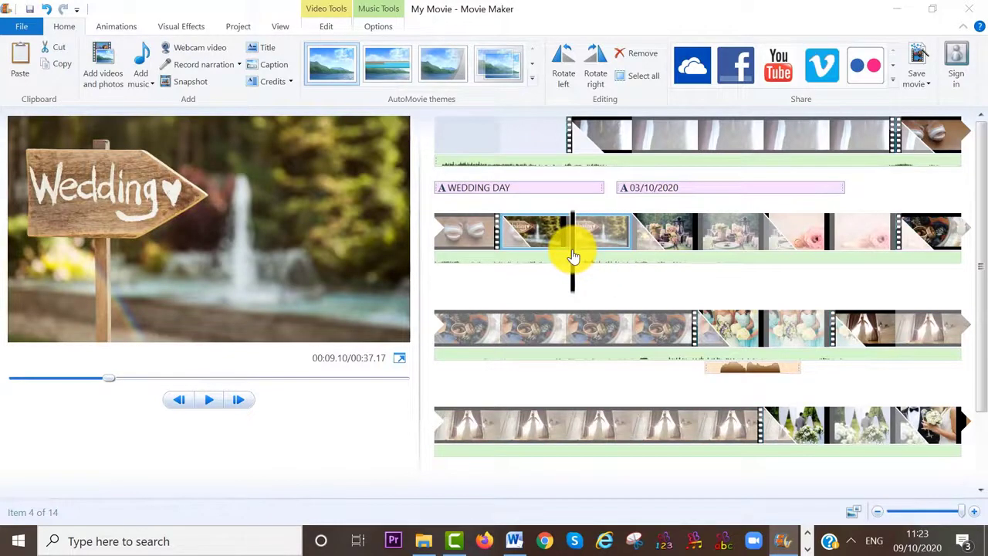
click(189, 29)
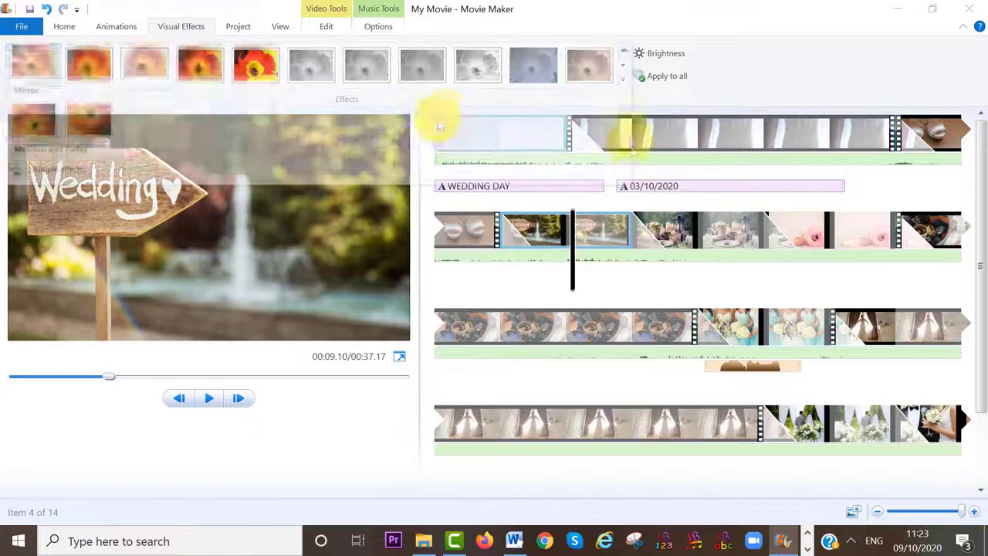
drag(630, 135, 630, 96)
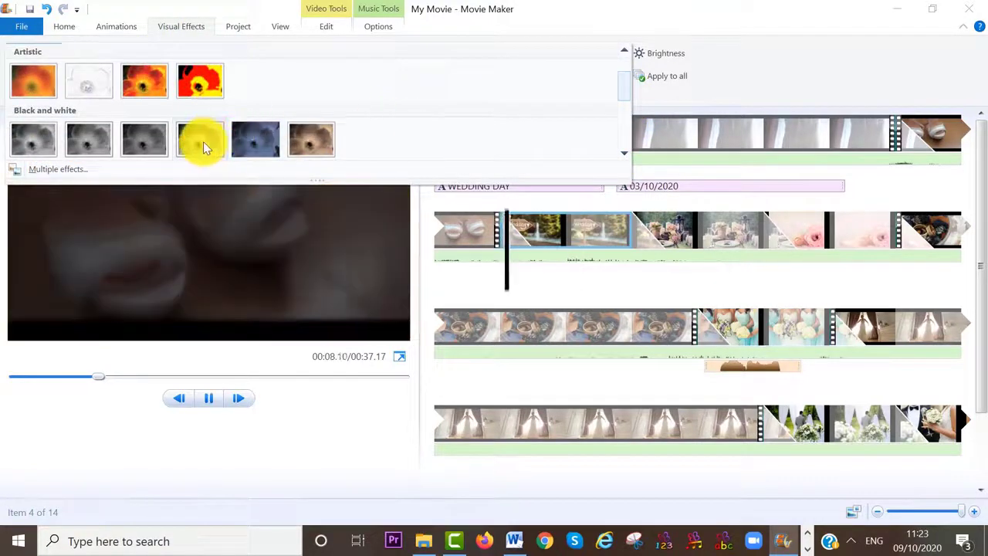
click(202, 141)
click(215, 398)
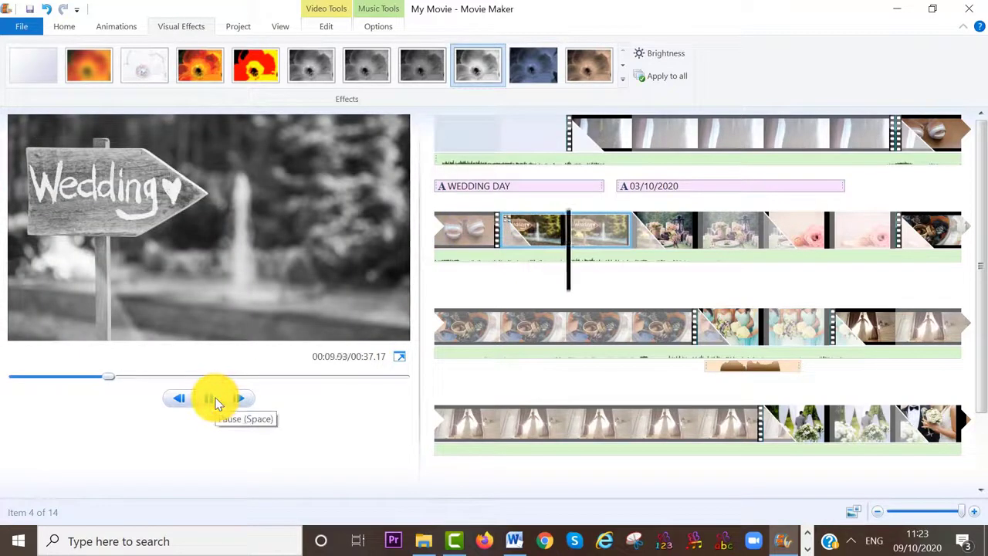
click(215, 398)
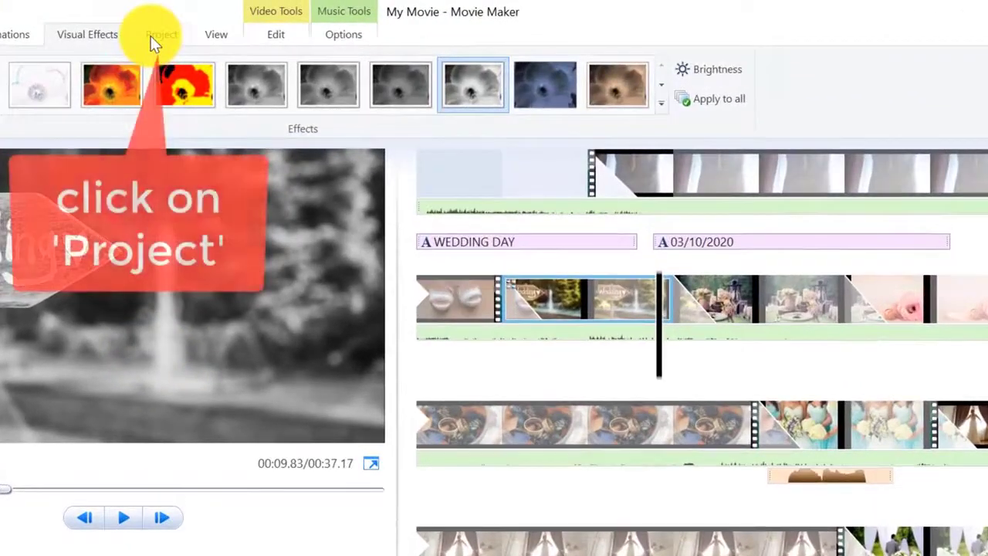
Try the Standard (4:3) aspect ratio for the project and return it to Widescreen (16:9)
click(154, 36)
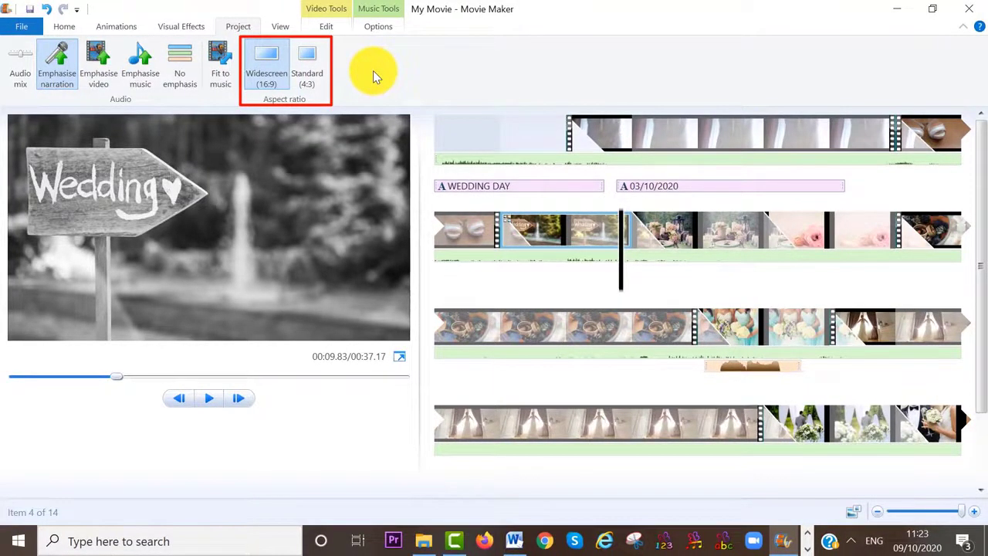
click(305, 67)
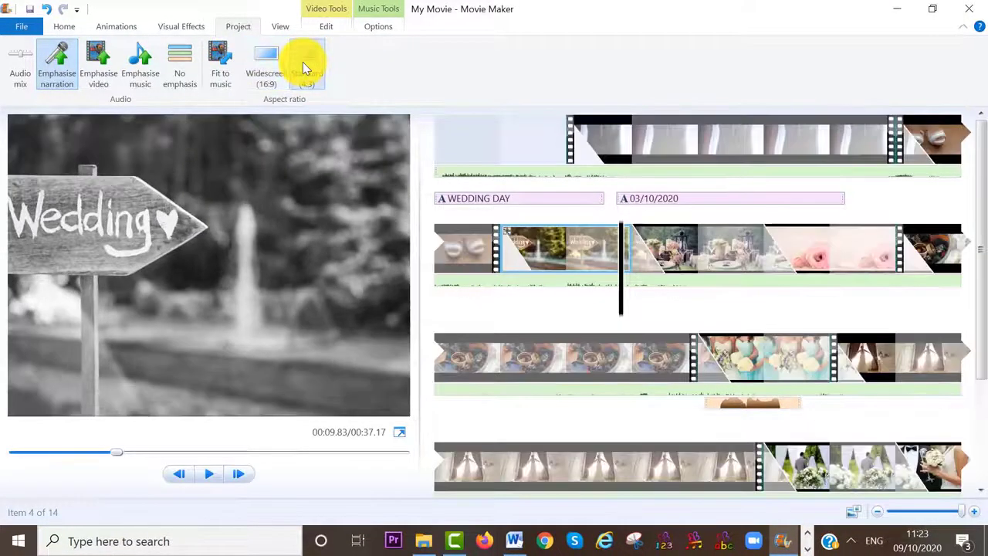
click(268, 75)
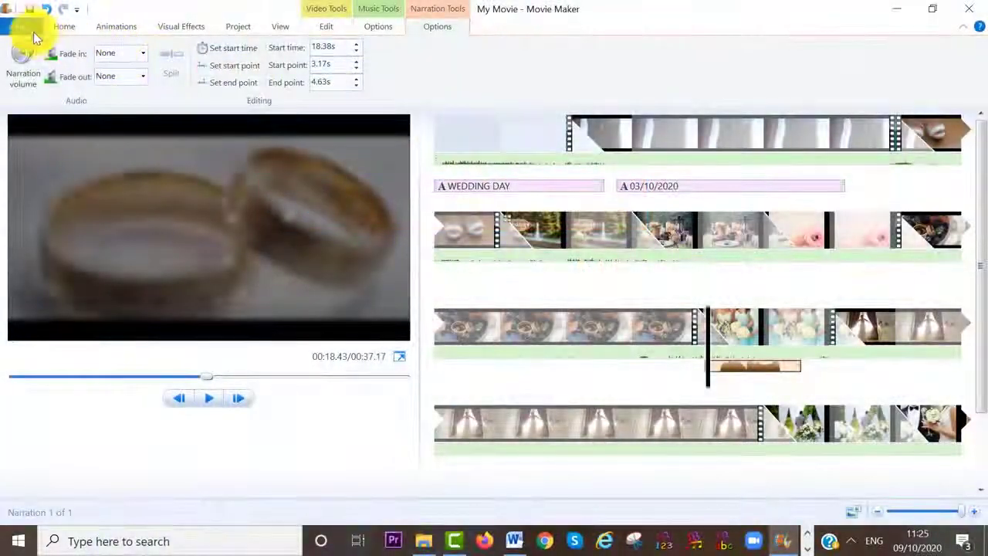
Save the project as "windows movie maker tutorial 2" in the Videos folder
click(25, 27)
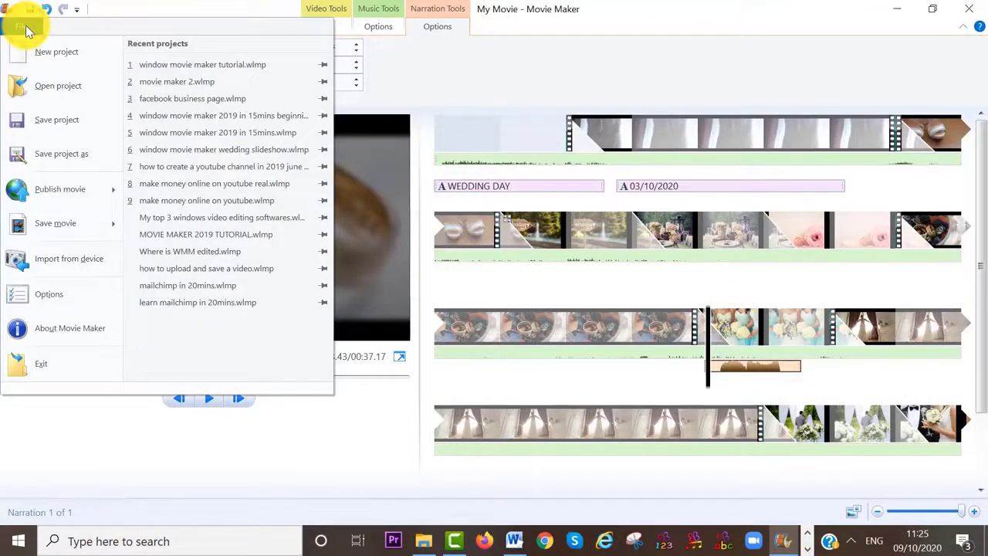
click(60, 164)
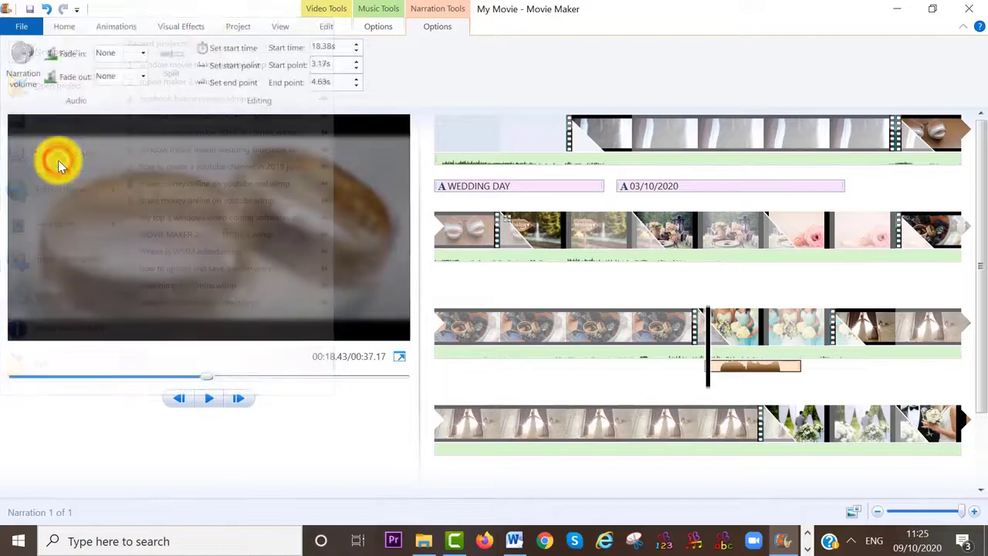
text(windows ma)
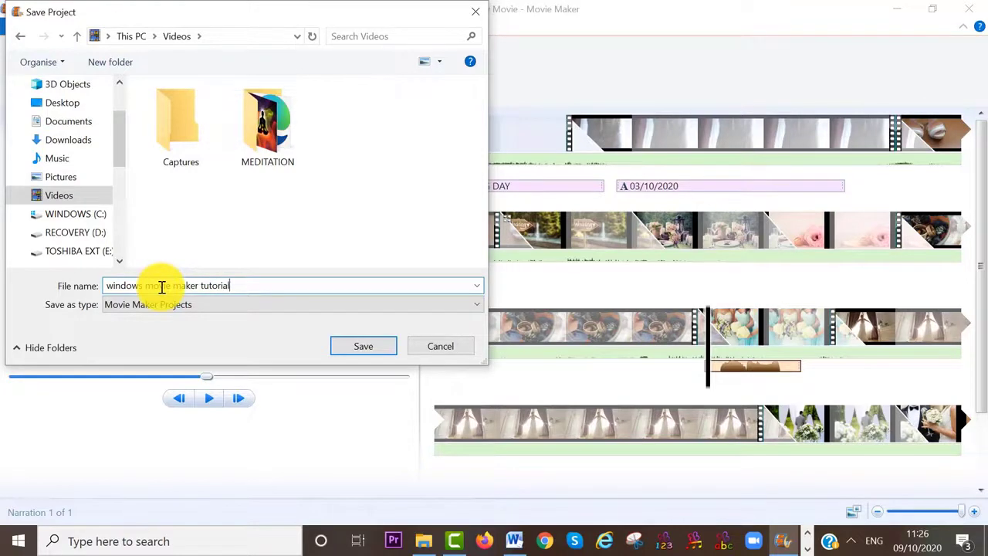
click(352, 346)
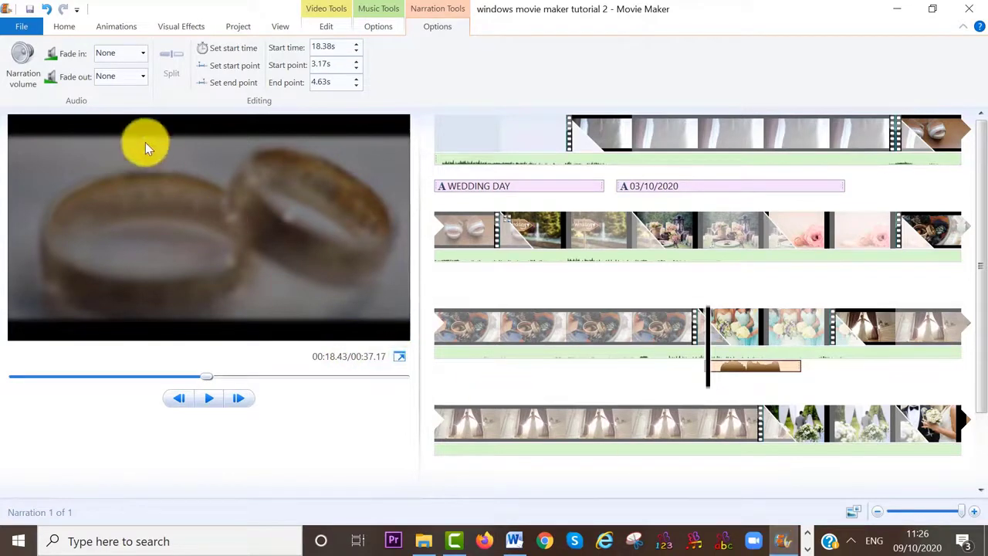
Export the movie for high-definition display as an MPEG-4 file in Videos, named "wedding day video" plus the bride's first name
click(63, 26)
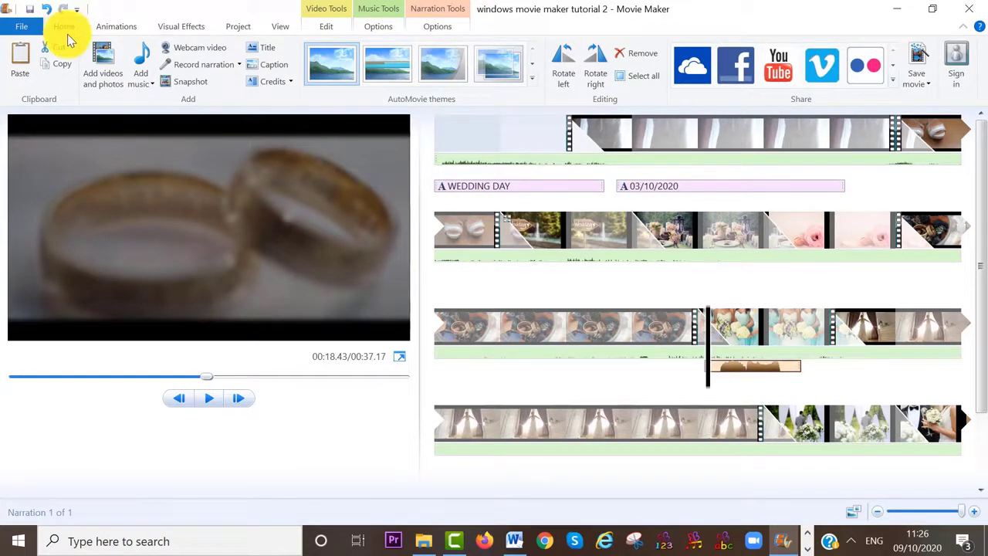
click(920, 81)
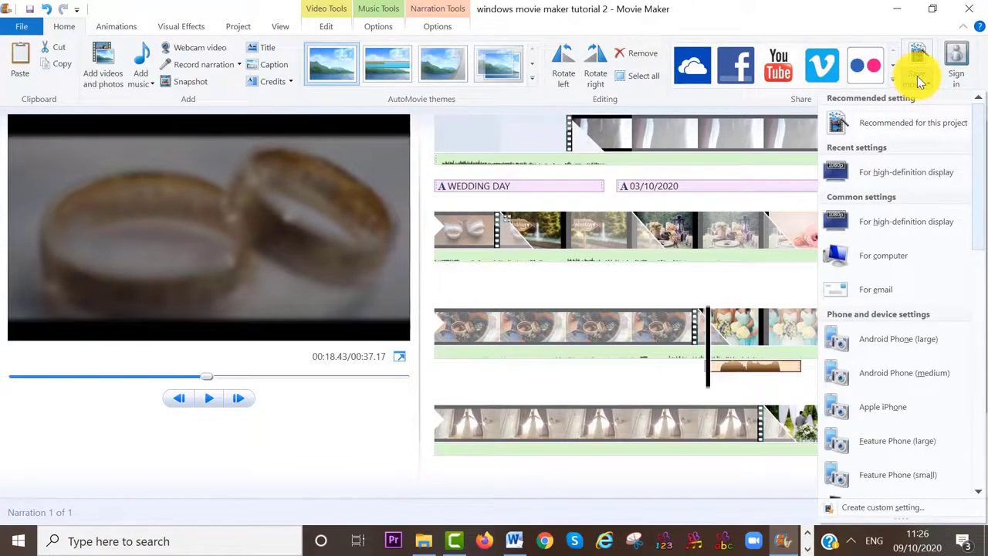
drag(982, 145, 965, 210)
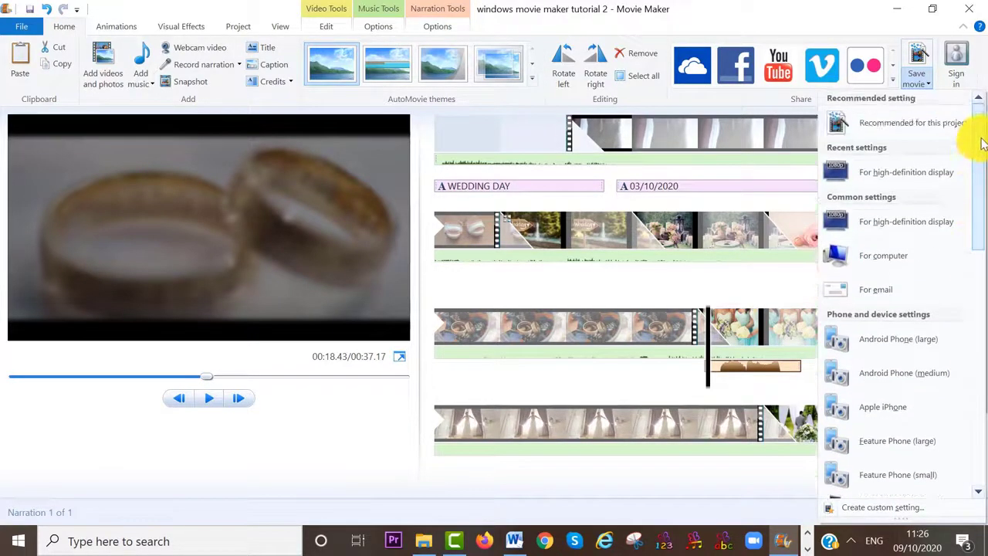
click(911, 223)
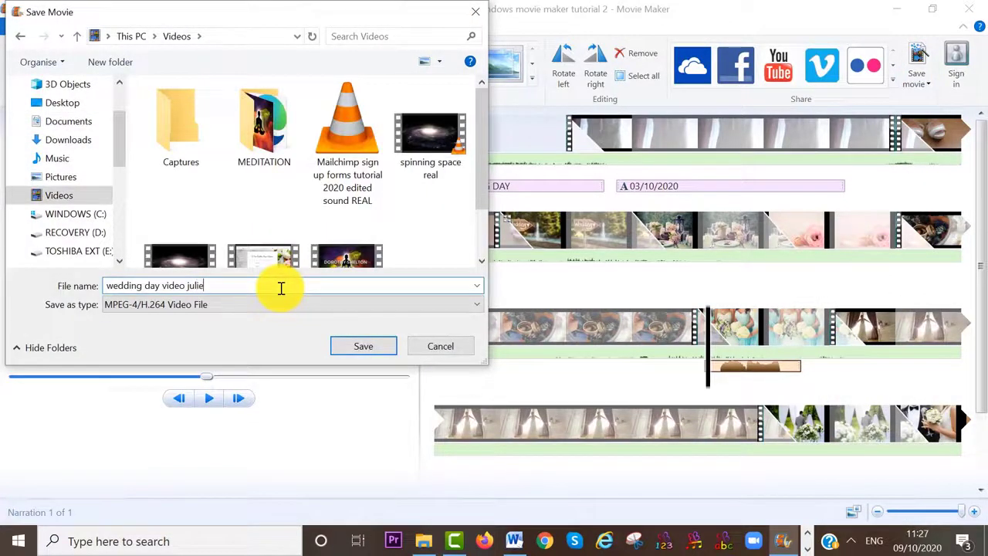
click(364, 345)
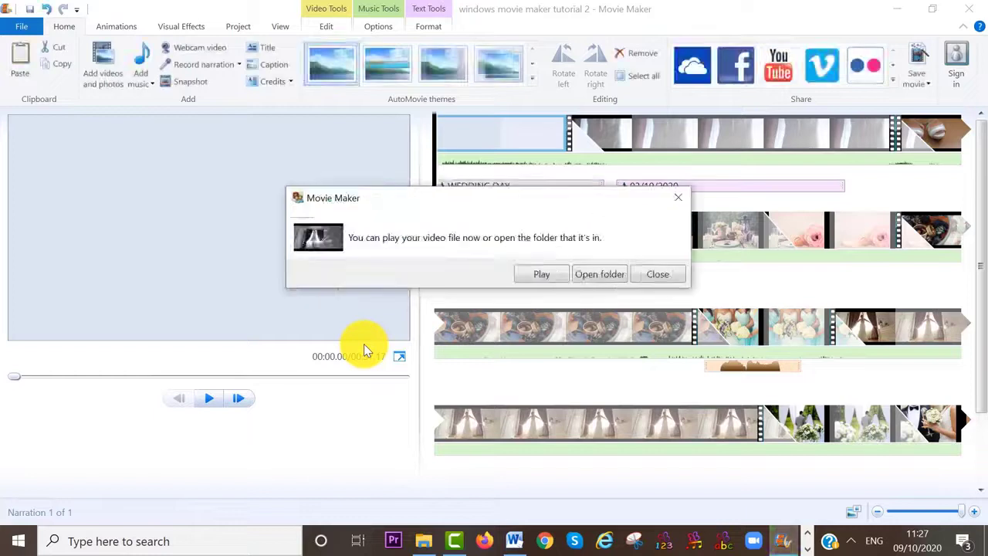
click(659, 277)
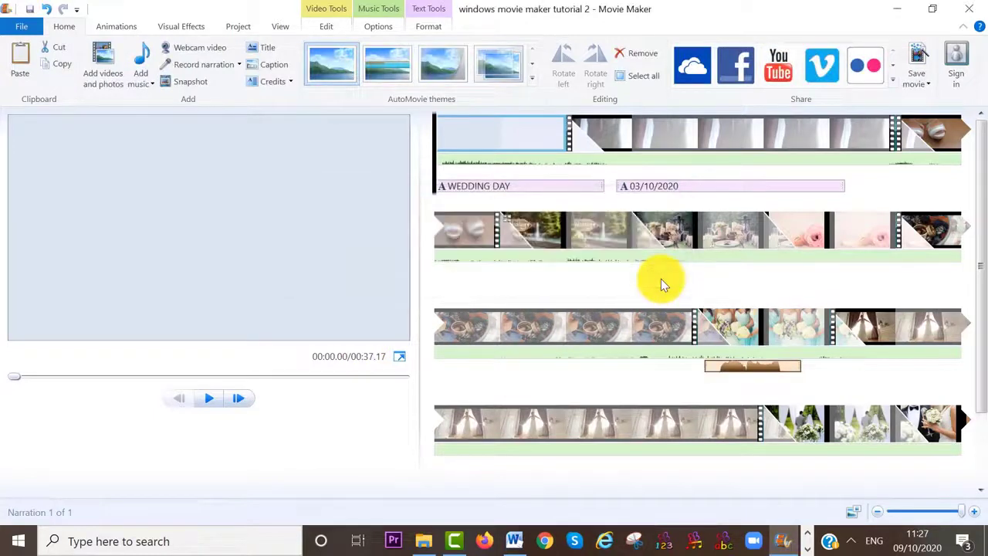
Close and relaunch Movie Maker, and reopen the recent project "windows movie maker tutorial 2"
click(969, 8)
click(784, 540)
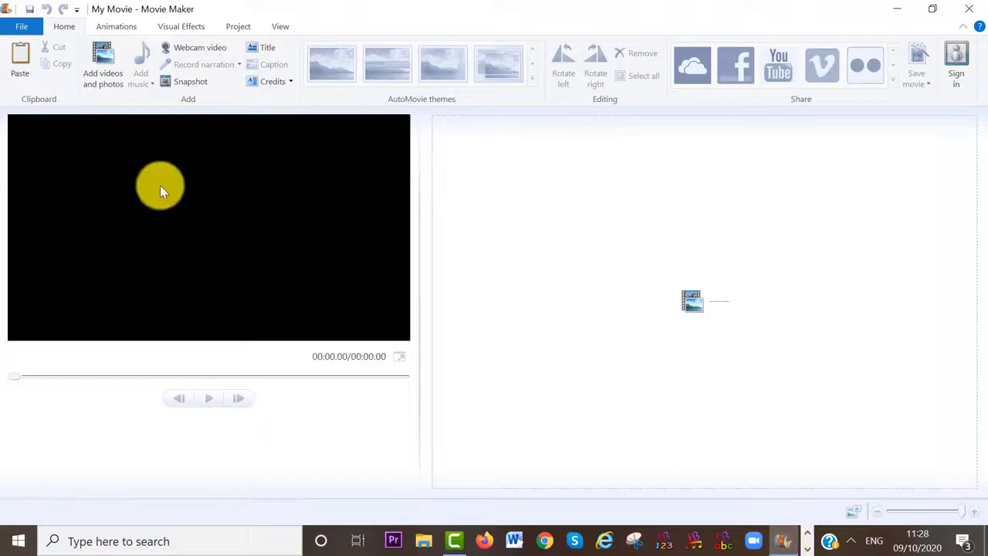
click(28, 26)
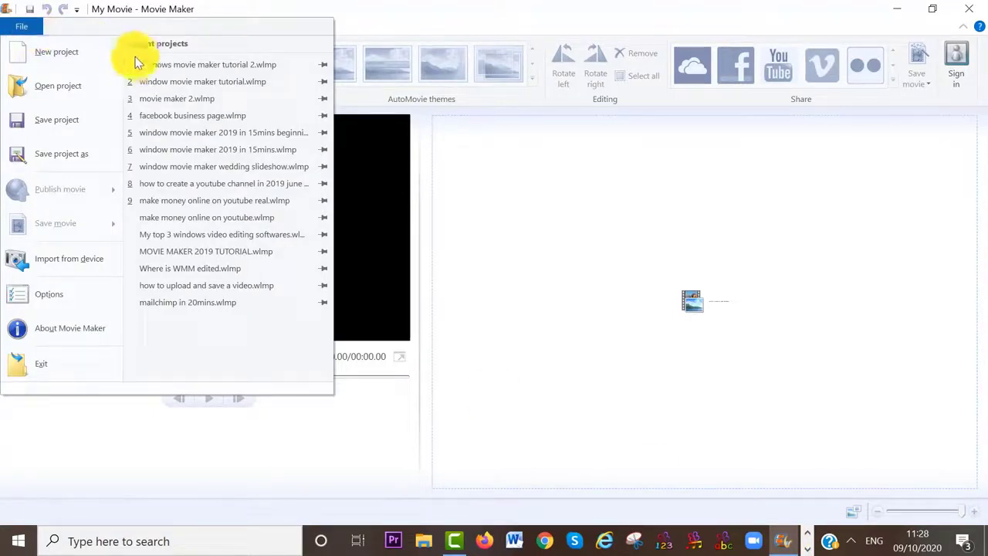
click(158, 68)
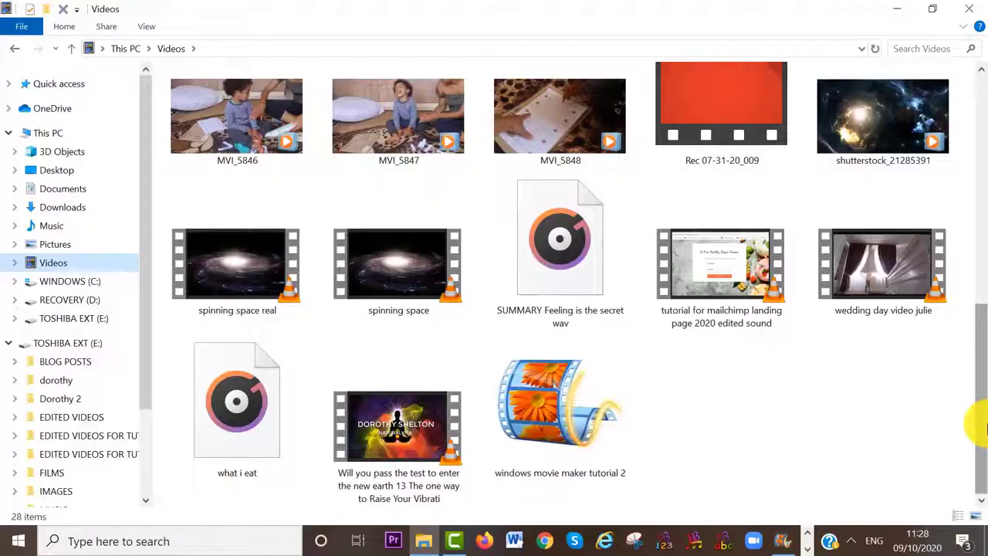
Play the exported wedding day video from the Videos folder in File Explorer
double_click(867, 286)
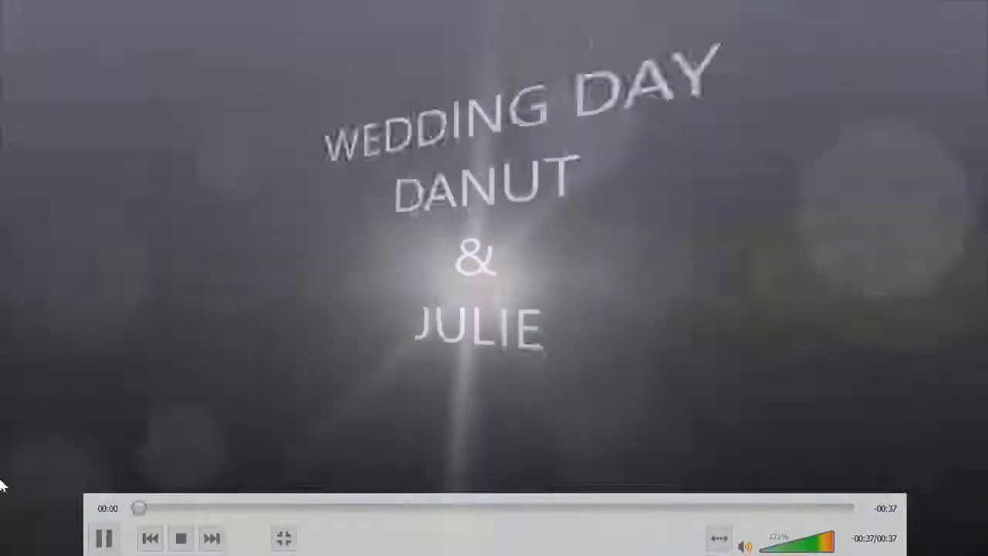